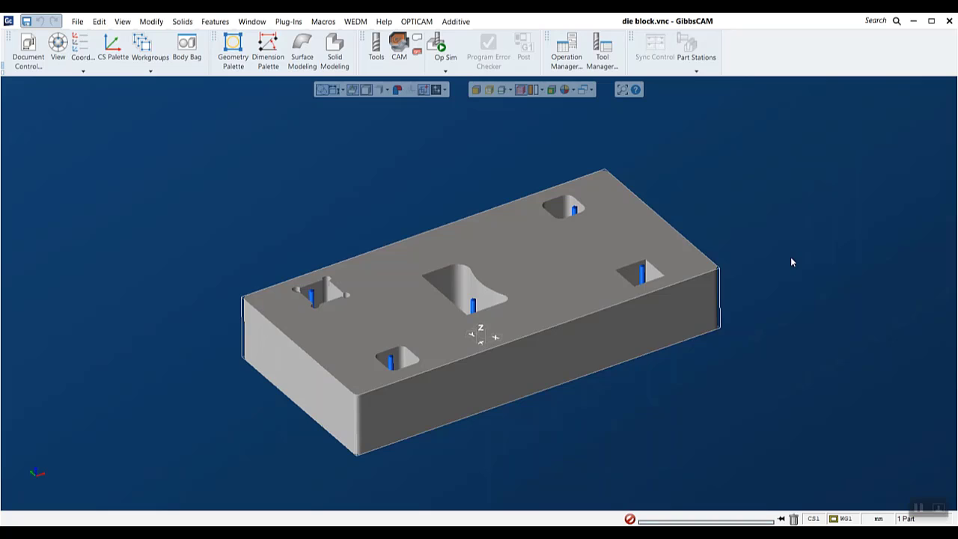
Check the OptiCAM EDM entry in the Plug-In Manager, close the manager unchanged, and view the available OPTICAM commands
left_click(417, 21)
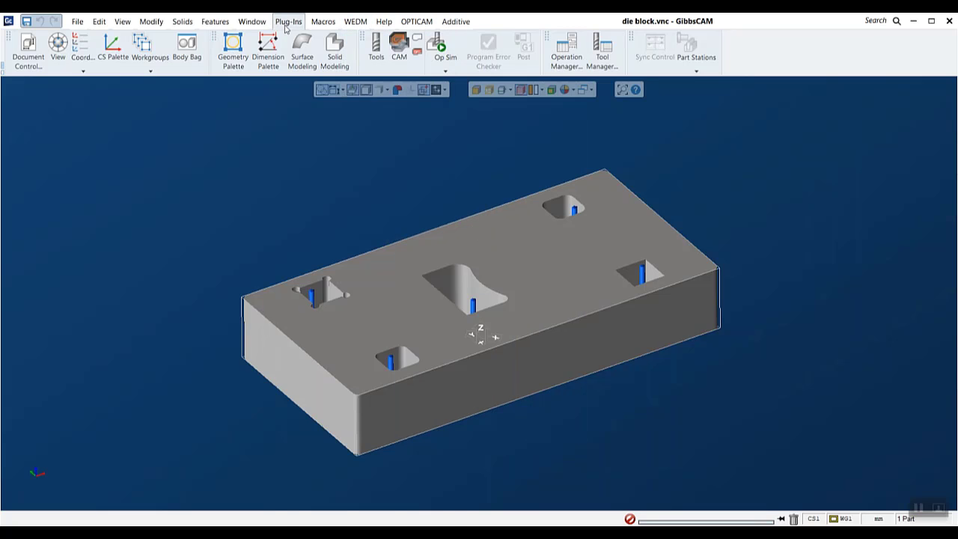
mouse_move(453, 28)
mouse_move(417, 22)
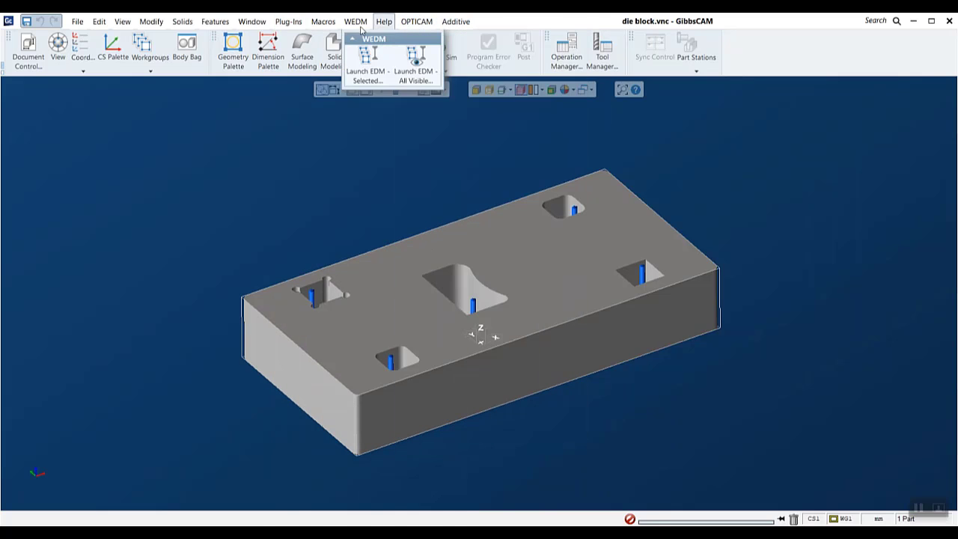
mouse_move(291, 24)
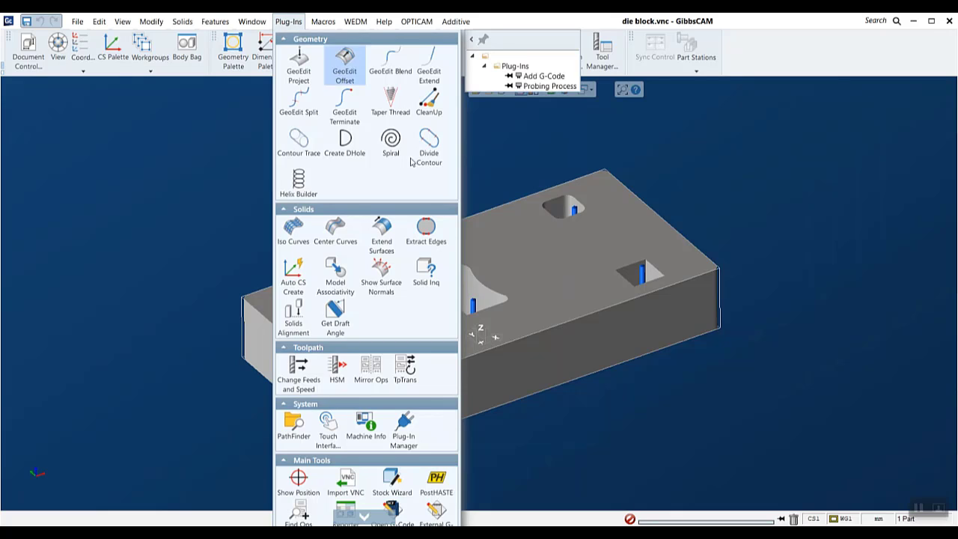
left_click(416, 433)
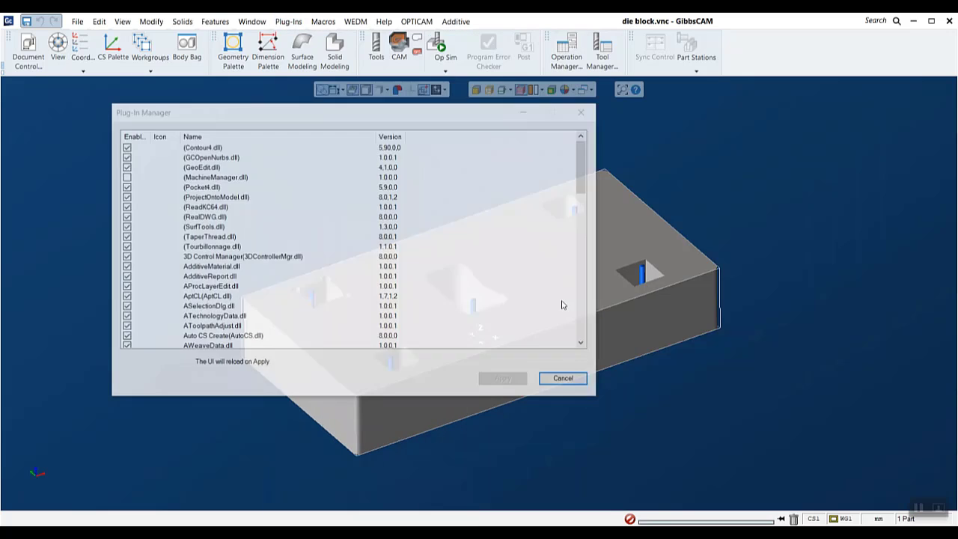
scroll(291, 188, "down", 10)
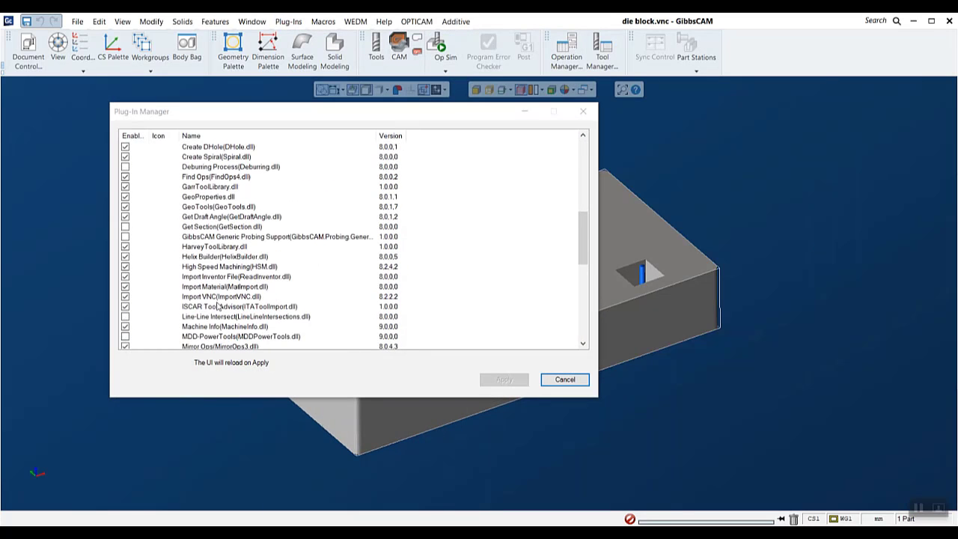
scroll(188, 266, "down", 4)
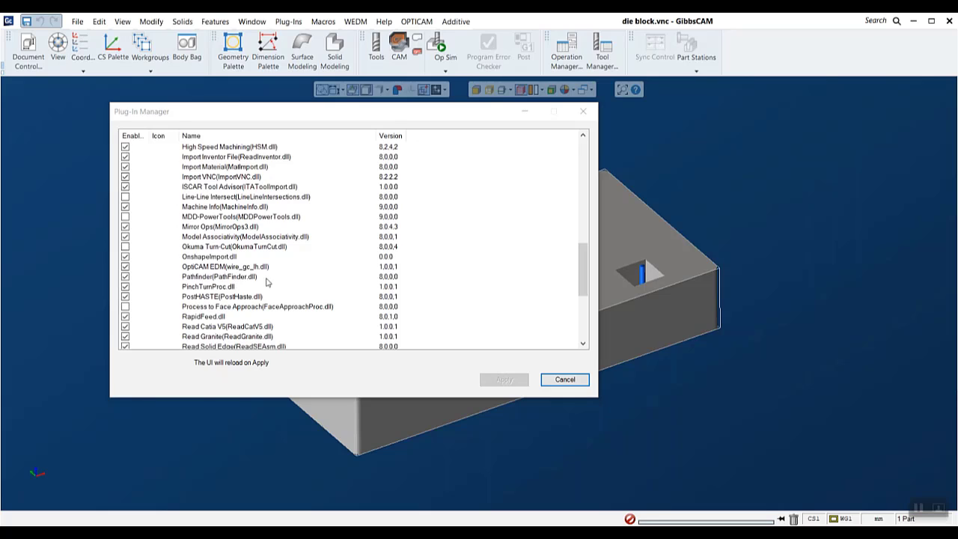
left_click(565, 381)
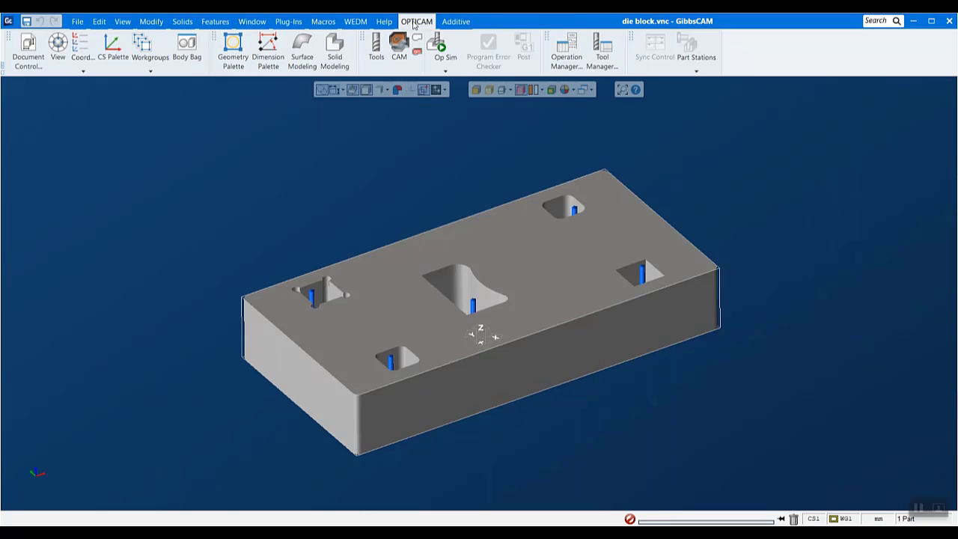
left_click(416, 22)
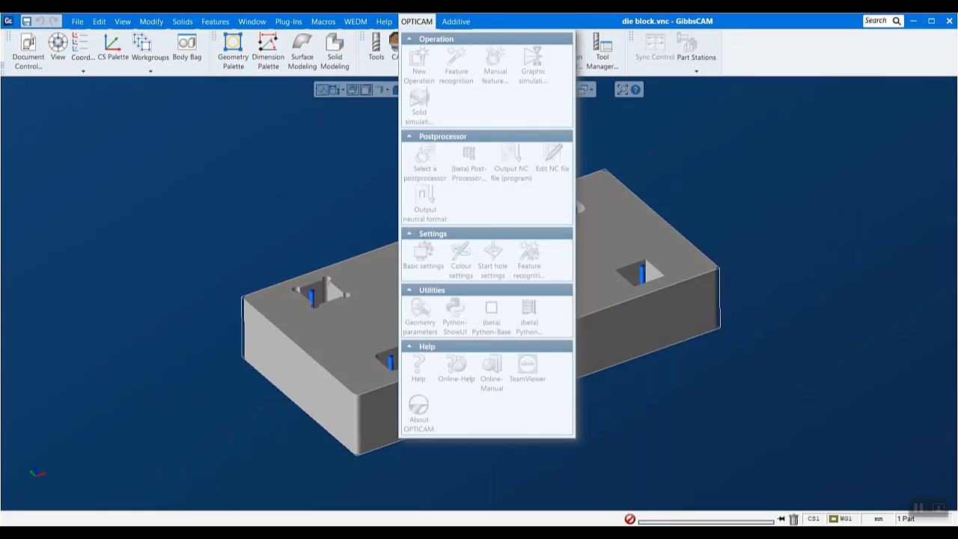
left_click(784, 271)
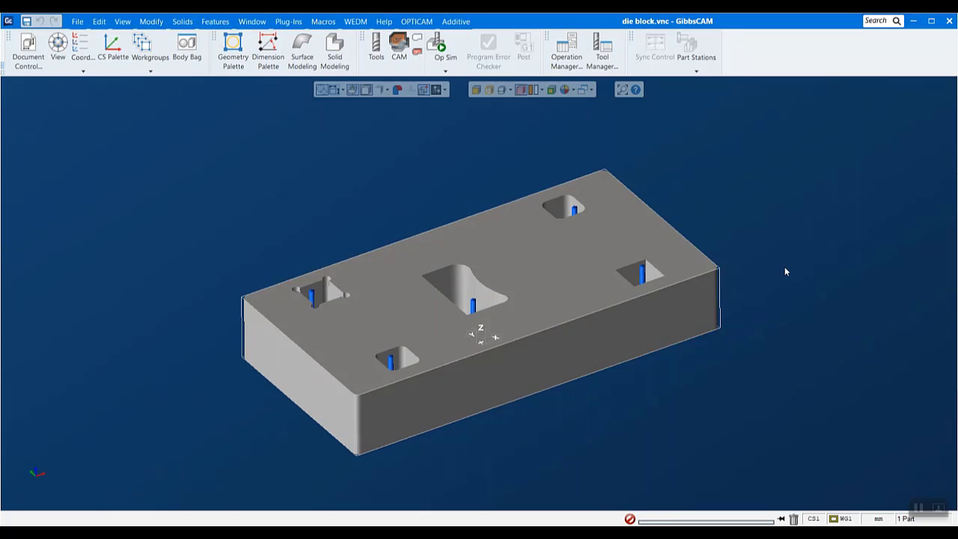
Change the part's machine to Vertical Wire EDM in Document Control and close the document settings
left_click(28, 52)
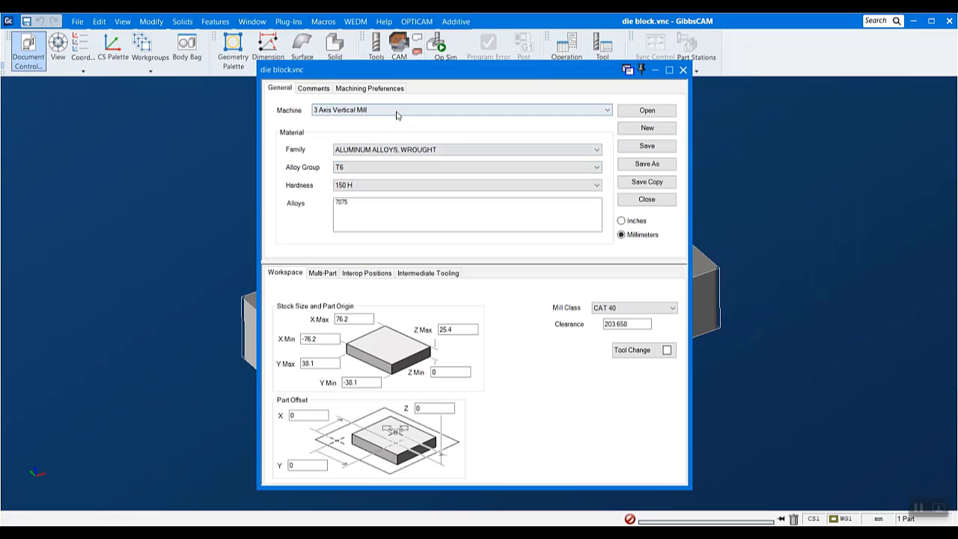
left_click(501, 112)
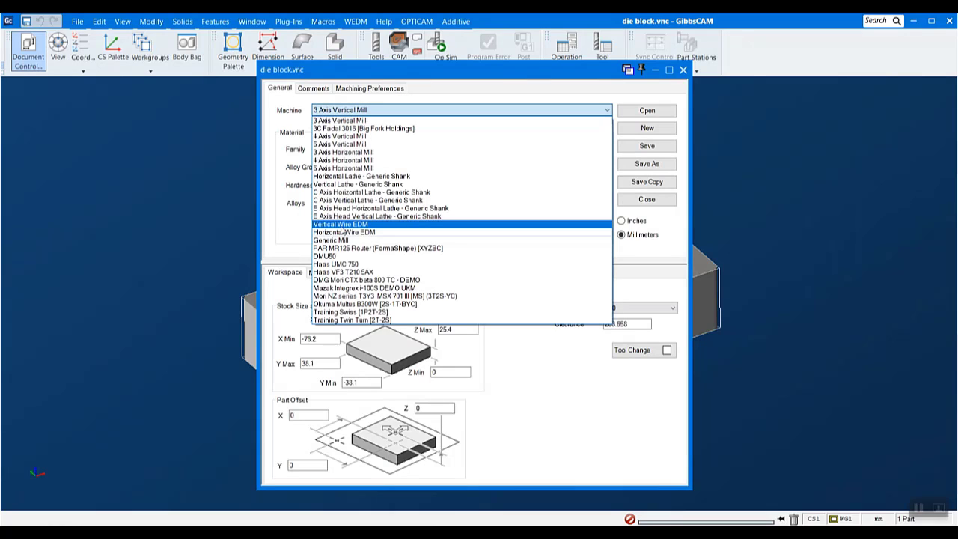
left_click(378, 226)
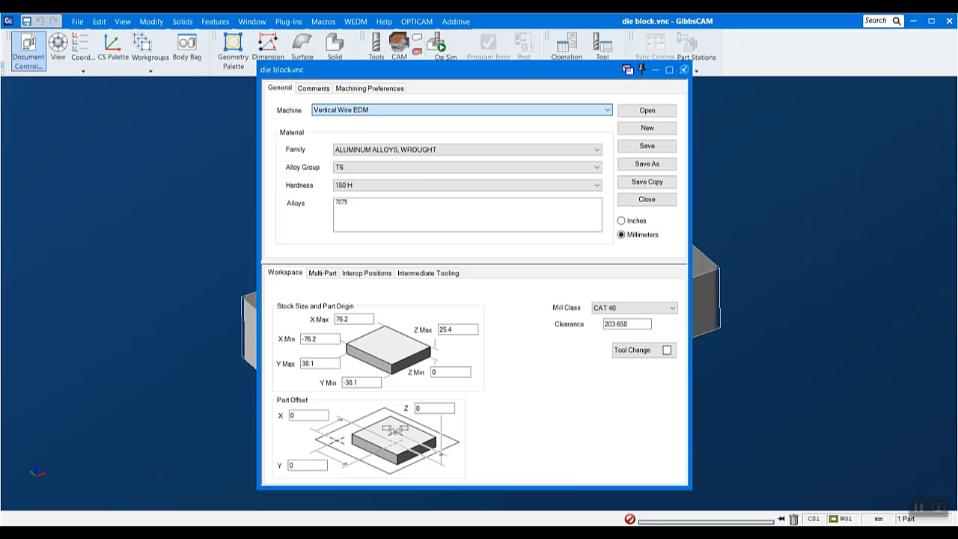
left_click(684, 70)
left_click_drag(422, 462, 953, 101)
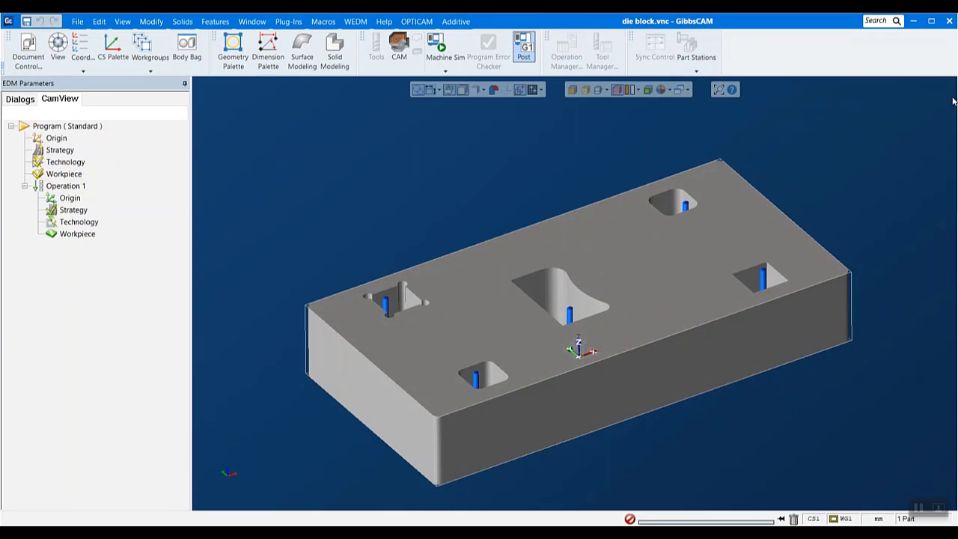
Run automatic feature recognition on the die block body for external and internal features
left_click(416, 22)
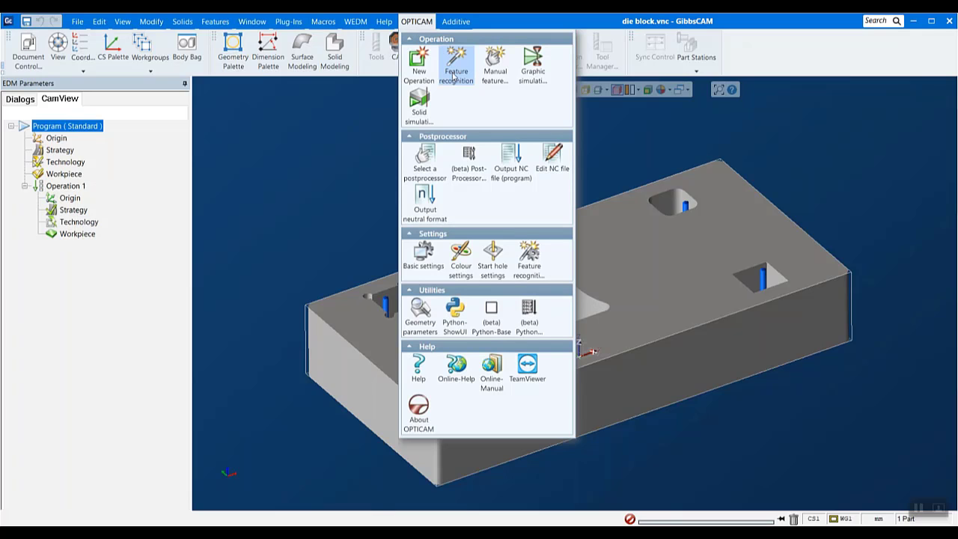
left_click(458, 64)
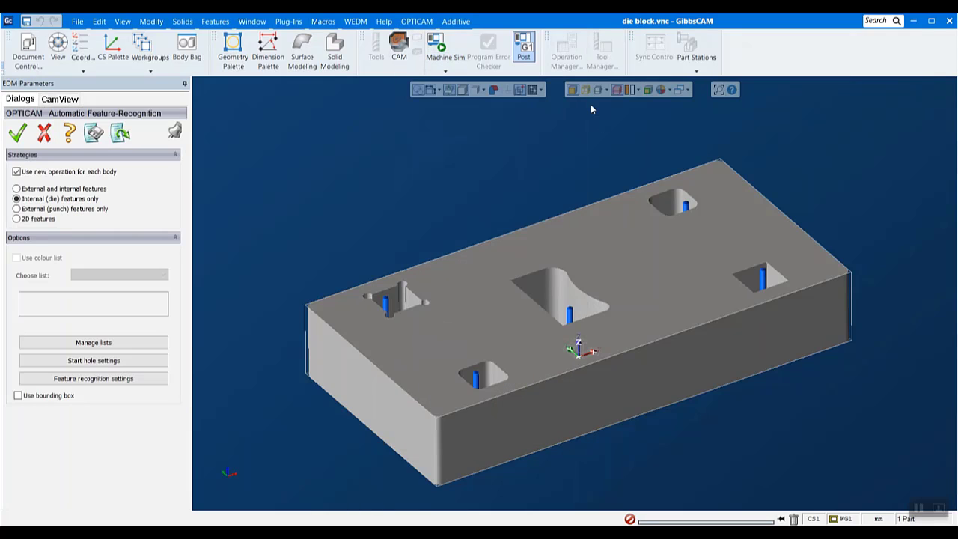
left_click(624, 286)
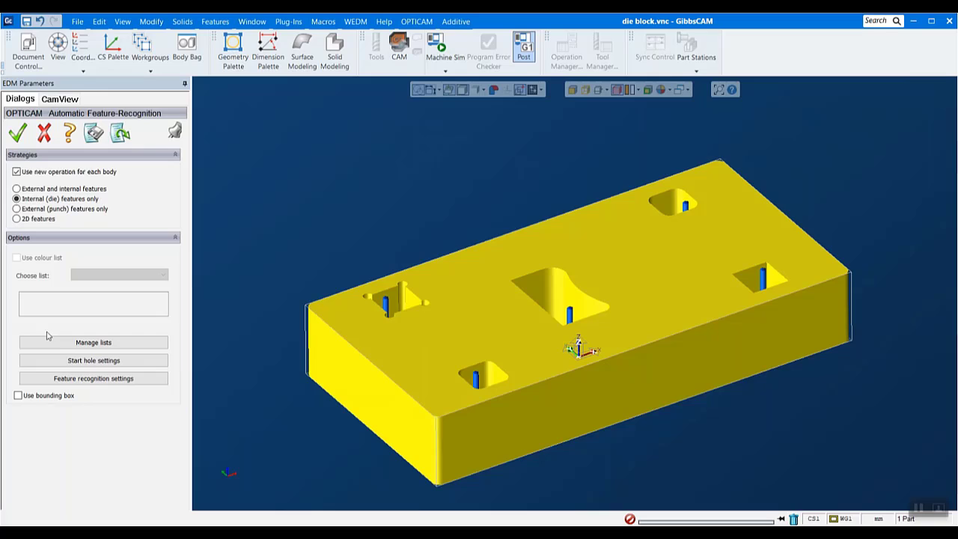
left_click(37, 189)
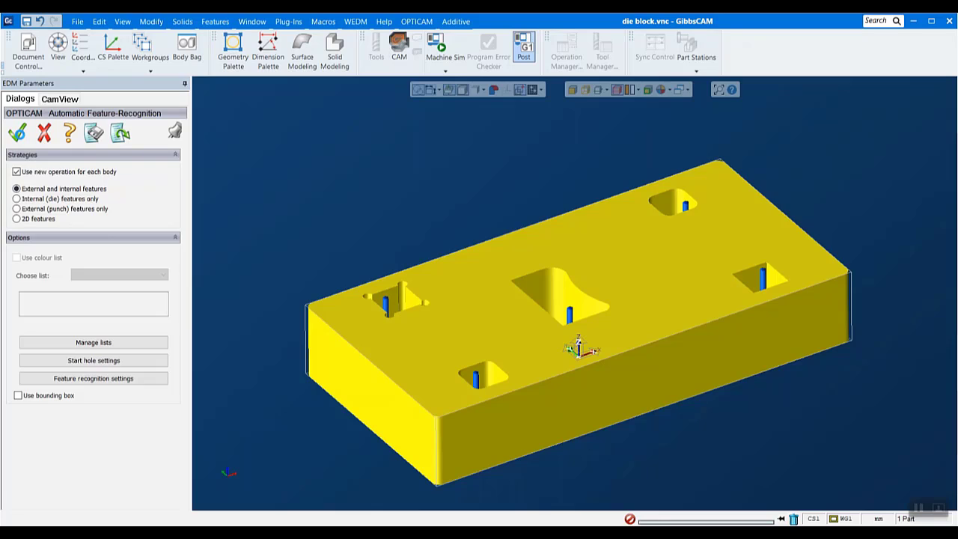
left_click(18, 134)
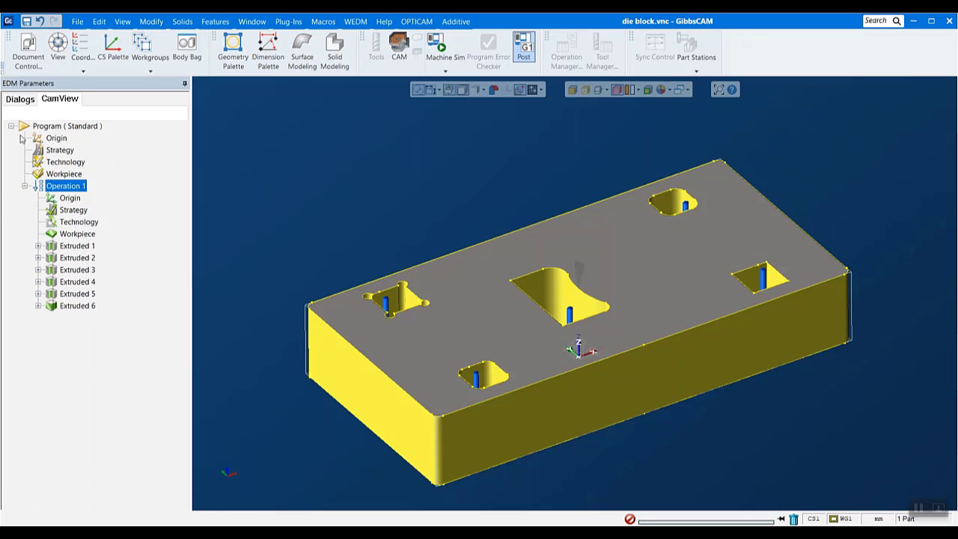
Open the solid simulation of Operation 1 and examine the start holes and wire paths on the die block
right_click(77, 185)
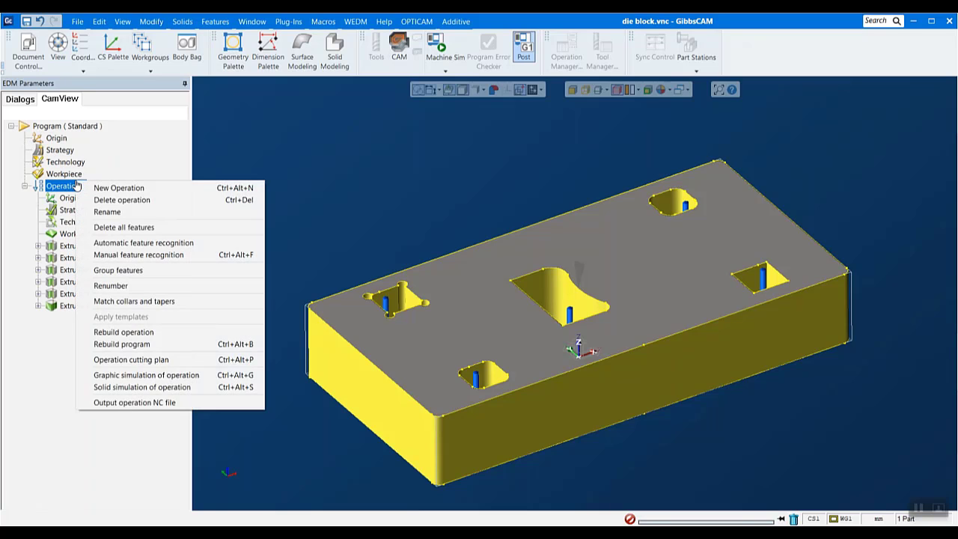
left_click(150, 388)
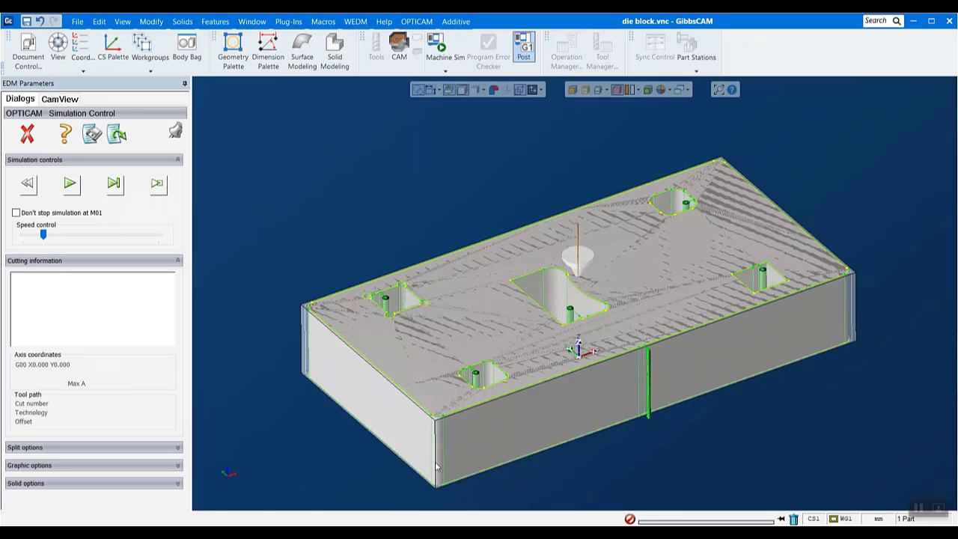
middle_click_drag(436, 466, 334, 341)
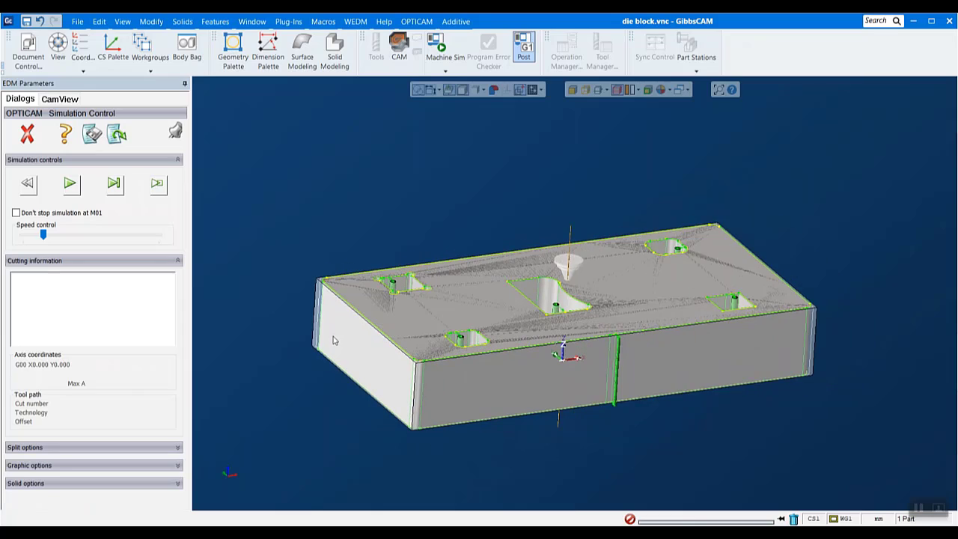
middle_click_drag(500, 187, 502, 219)
scroll(503, 220, "down", 1)
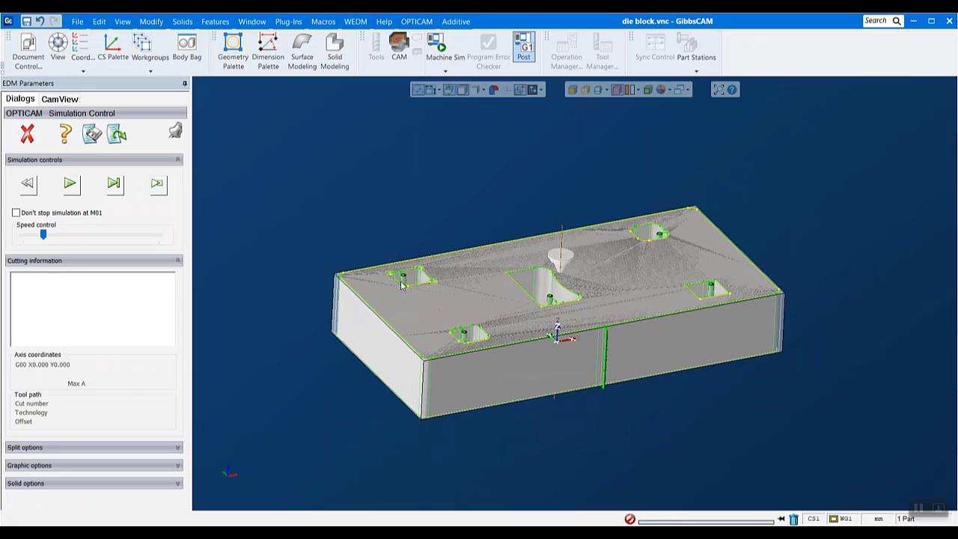
scroll(404, 281, "up", 8)
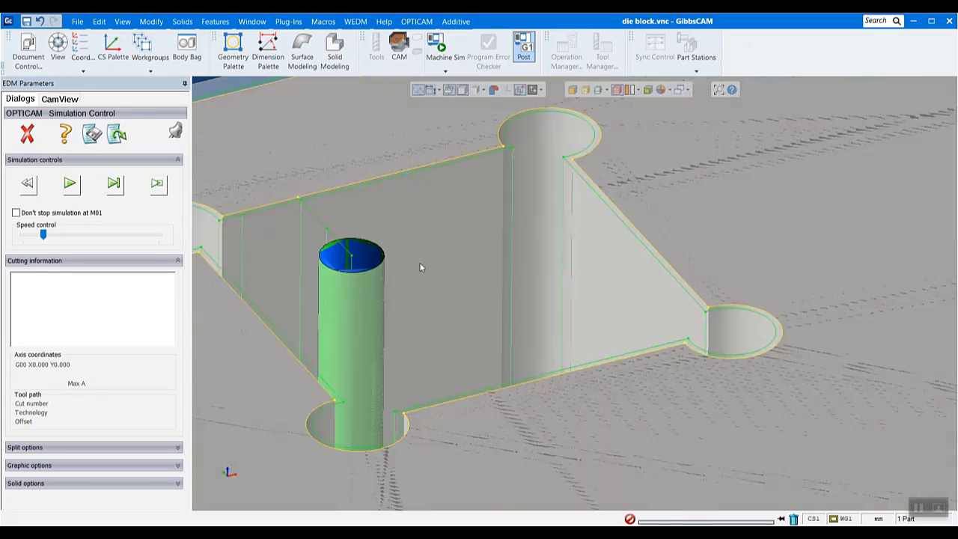
scroll(420, 267, "down", 10)
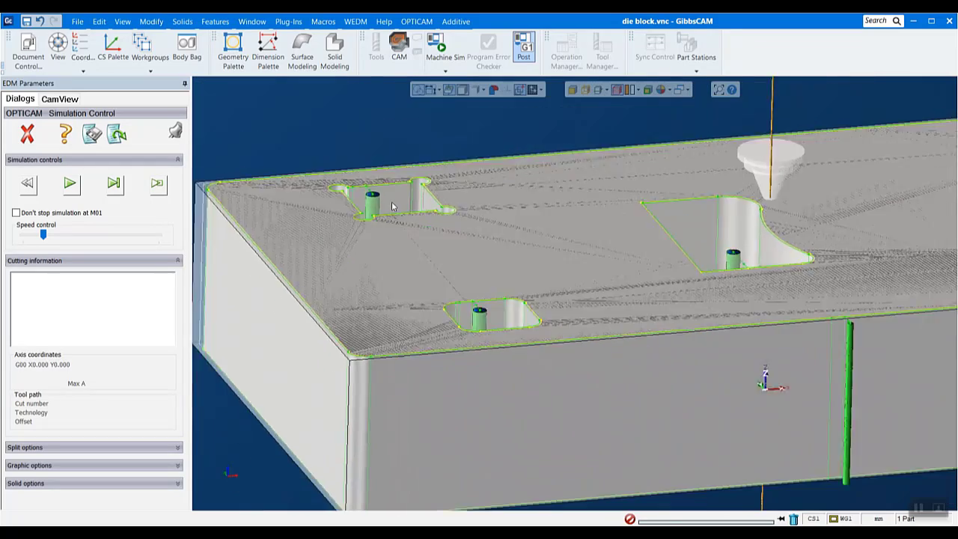
scroll(405, 208, "down", 5)
scroll(517, 196, "up", 1)
middle_click_drag(833, 149, 839, 186)
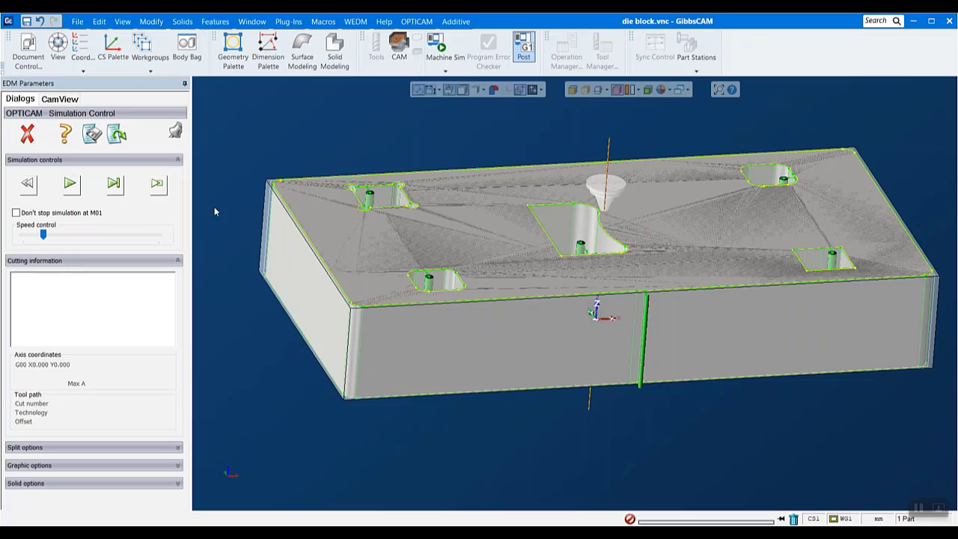
Play the solid simulation, increase its speed slightly, and view the first pocket being cut up close
left_click(70, 184)
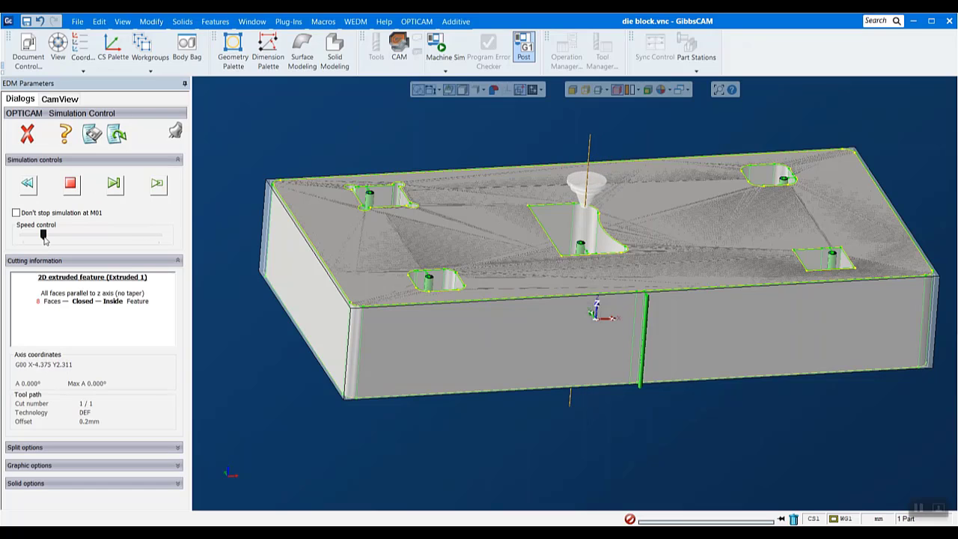
left_click_drag(45, 236, 49, 236)
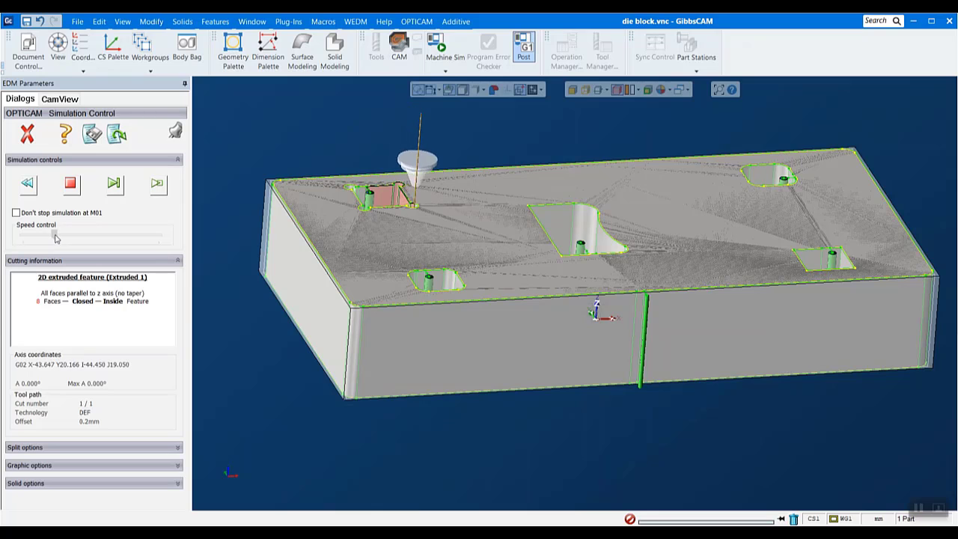
left_click_drag(50, 235, 60, 236)
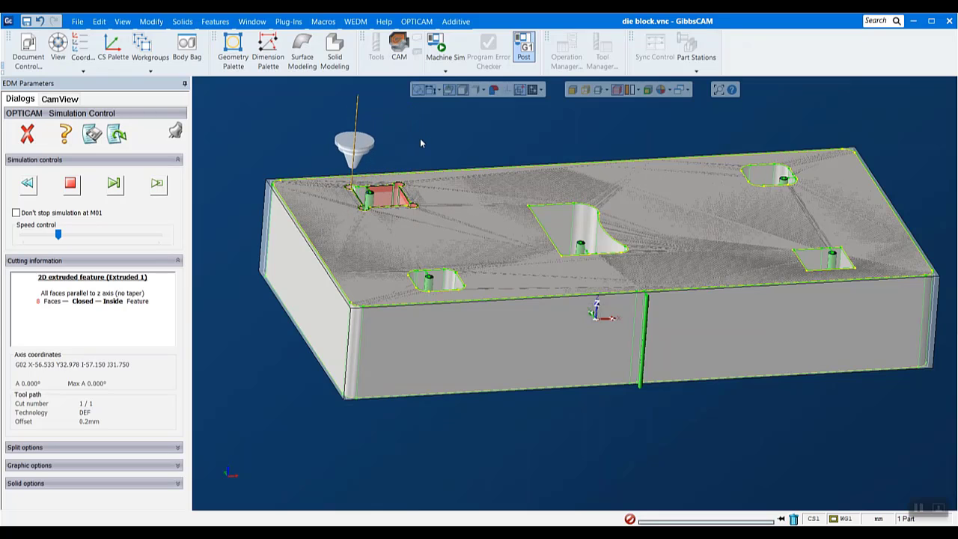
scroll(430, 133, "up", 3)
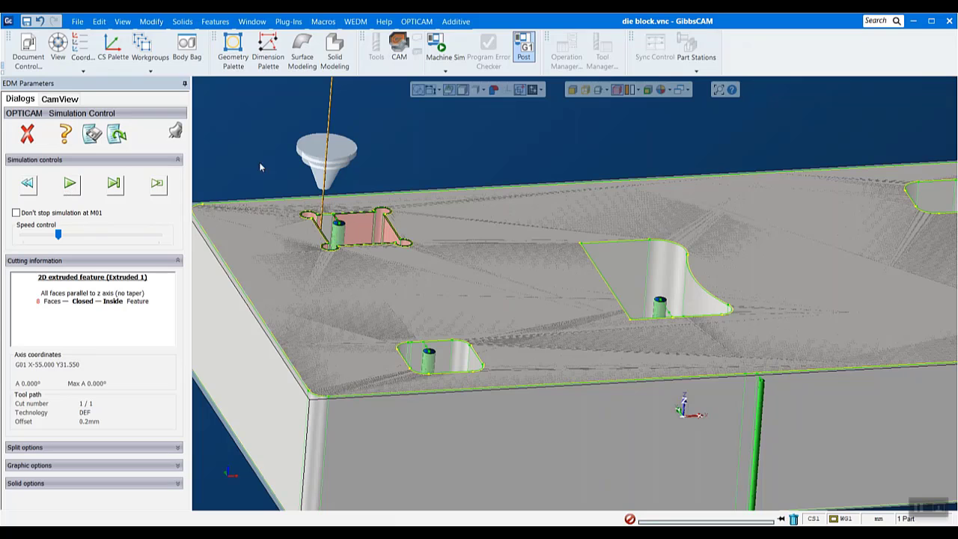
Resume the simulation, remove the red slug from the pocket with round corner reliefs, and continue to the second pocket
left_click(68, 192)
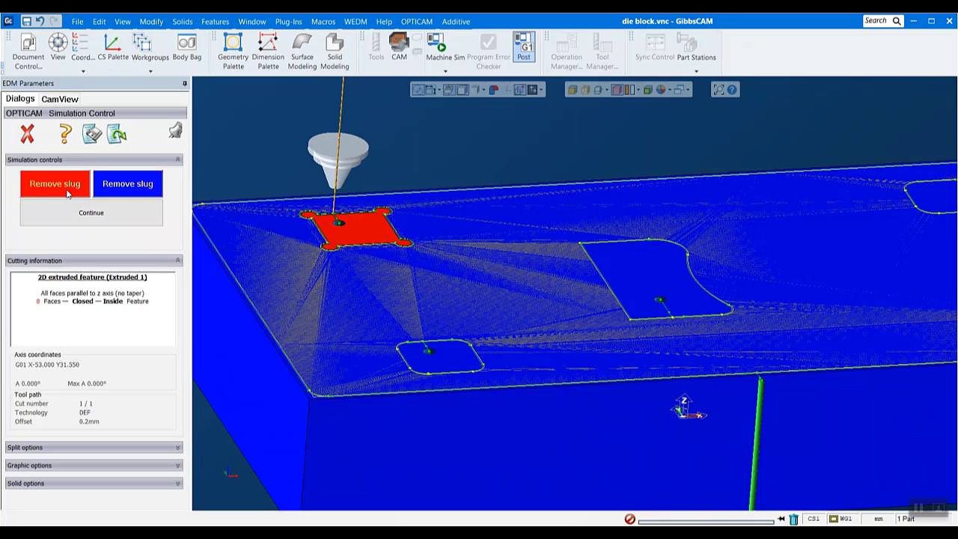
left_click(68, 189)
left_click(83, 212)
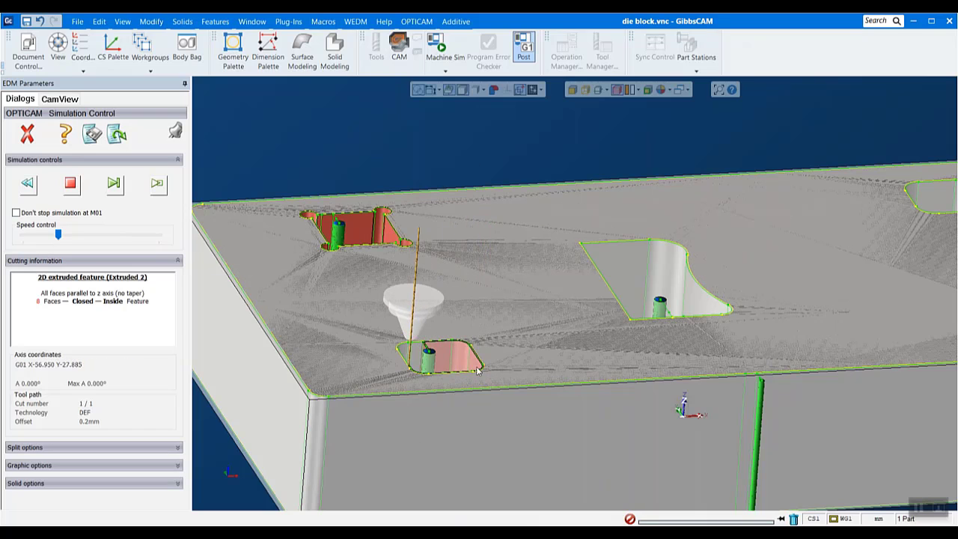
Resume the simulation, remove the red slug from the rounded second pocket, and watch the central opening being cut
left_click(75, 189)
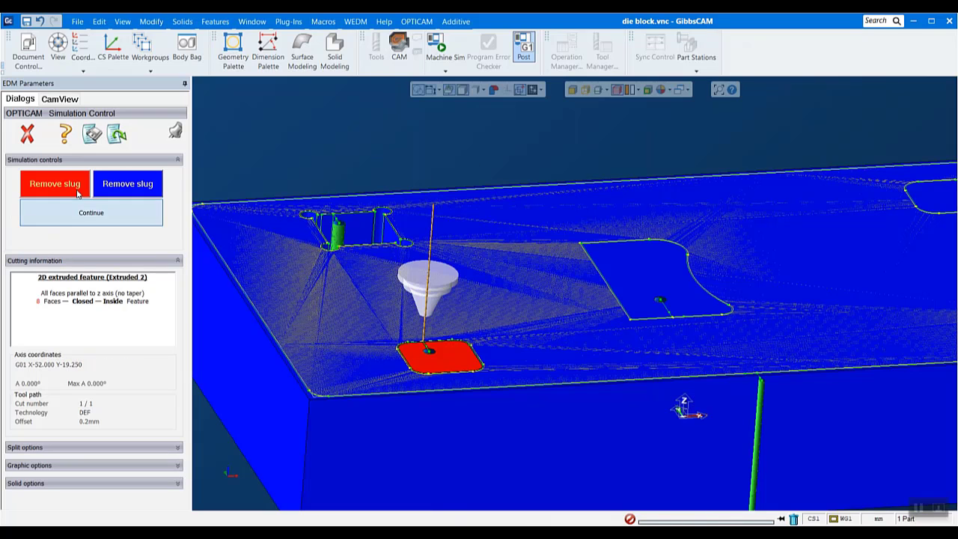
left_click(75, 192)
scroll(670, 225, "down", 3)
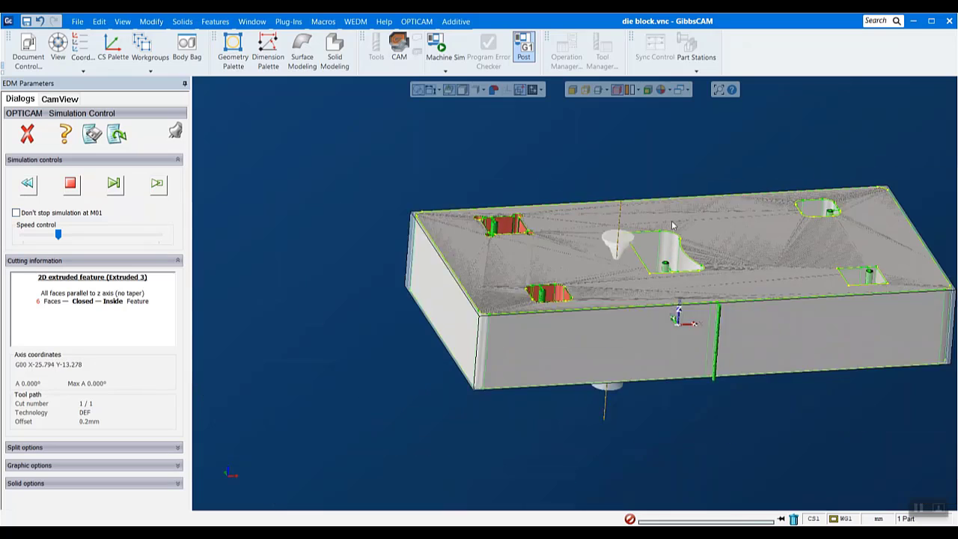
scroll(861, 206, "up", 2)
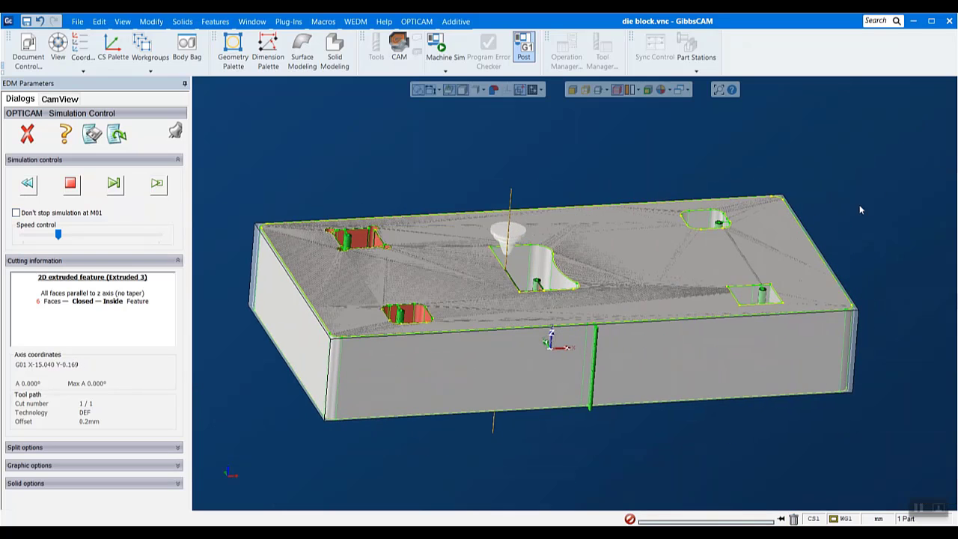
scroll(754, 232, "up", 2)
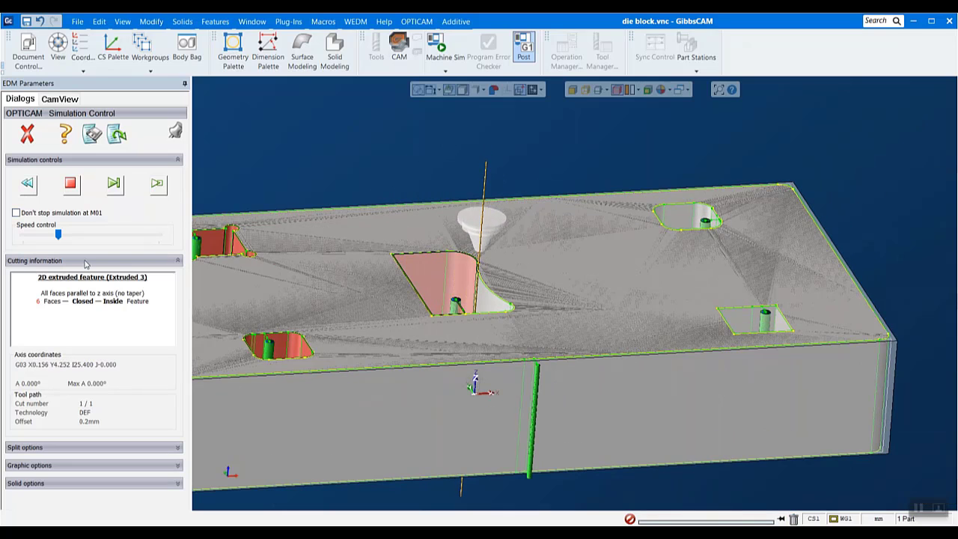
Resume the simulation, remove the red slug from the central opening, and continue to the next pocket
left_click(72, 186)
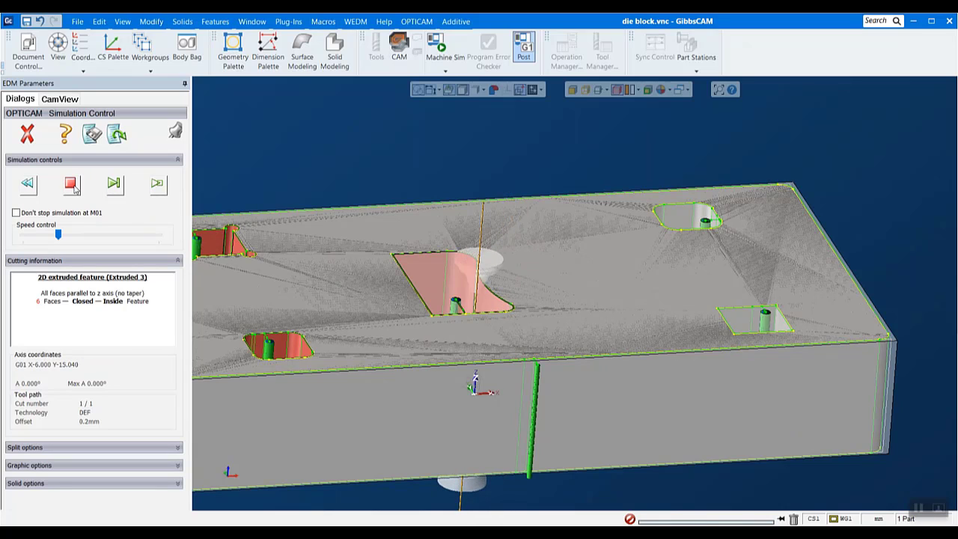
left_click(74, 187)
left_click(85, 211)
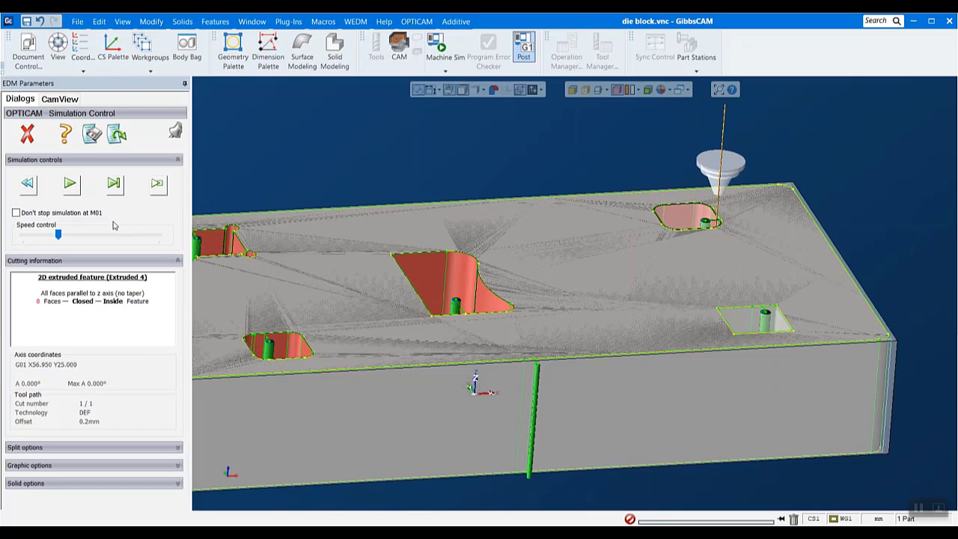
Remove the red slugs from the Extruded 4 and Extruded 5 pockets, and continue to the outer contour cut
left_click(68, 185)
left_click(82, 215)
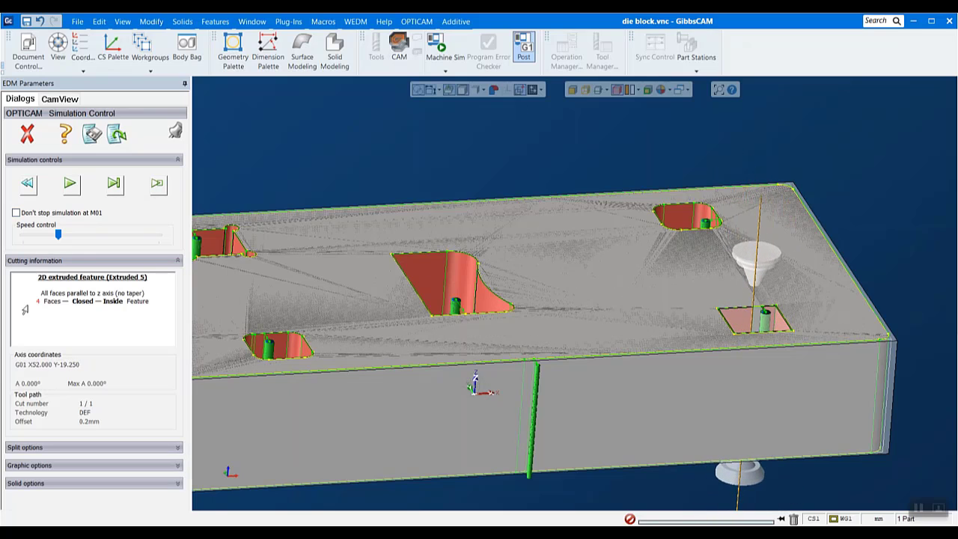
left_click(74, 186)
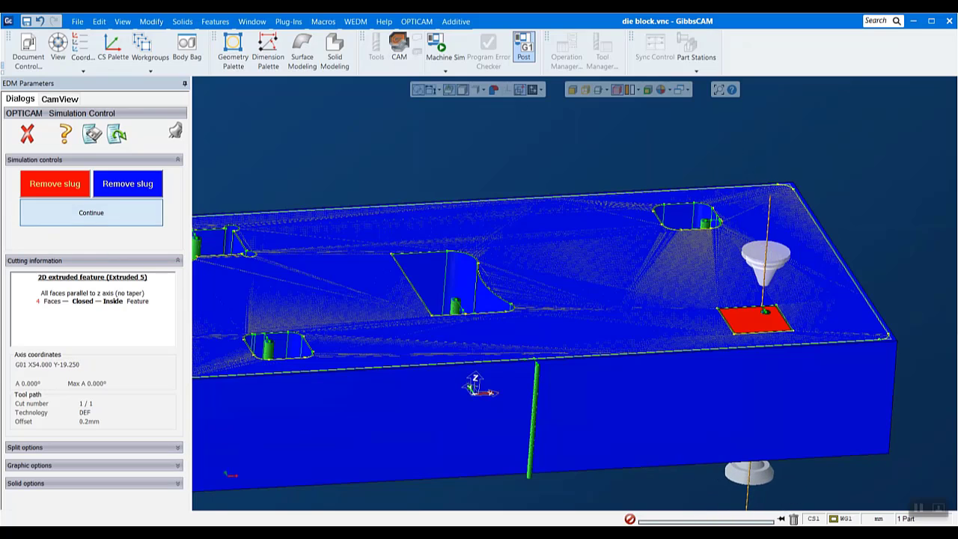
left_click(91, 215)
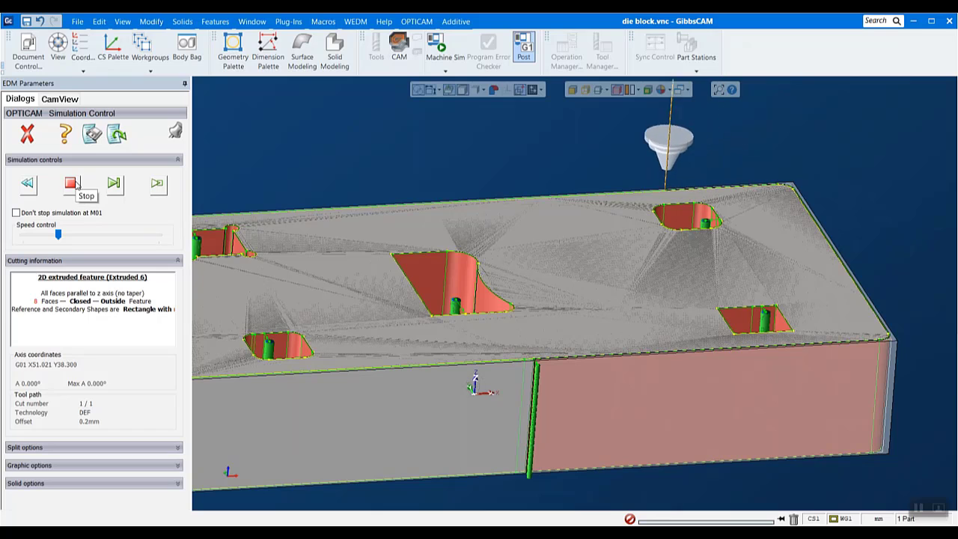
View the whole block, speed up the simulation of the outer contour, and remove the cut-off outer stock
scroll(383, 301, "down", 2)
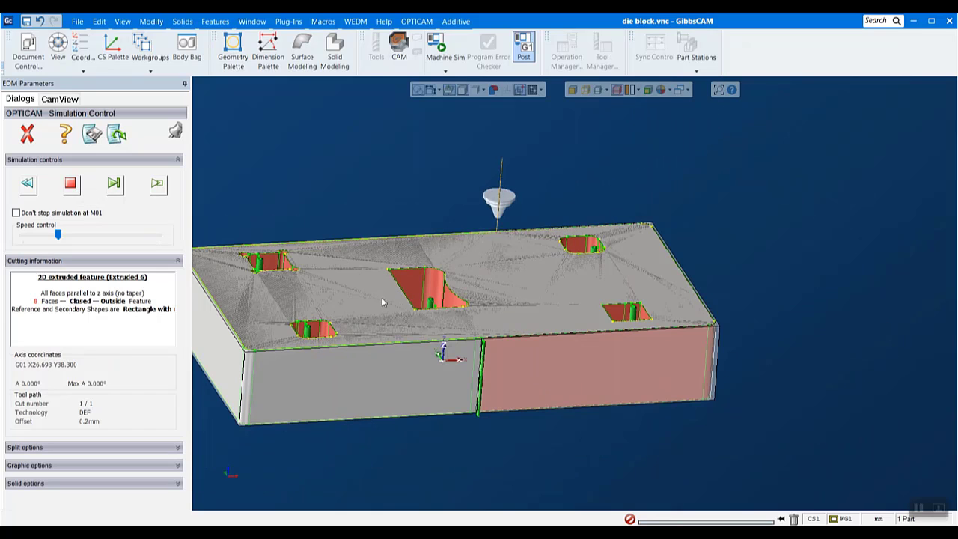
left_click(69, 236)
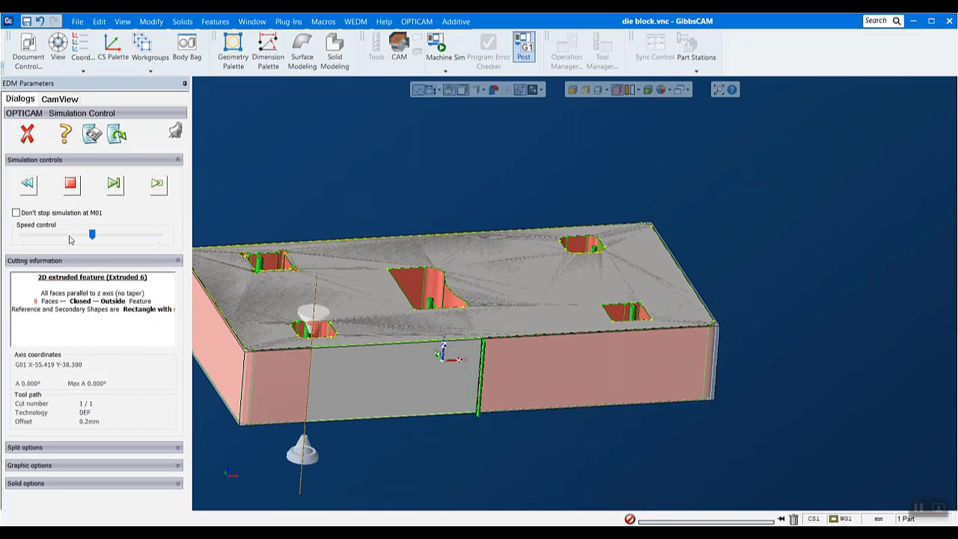
left_click(59, 189)
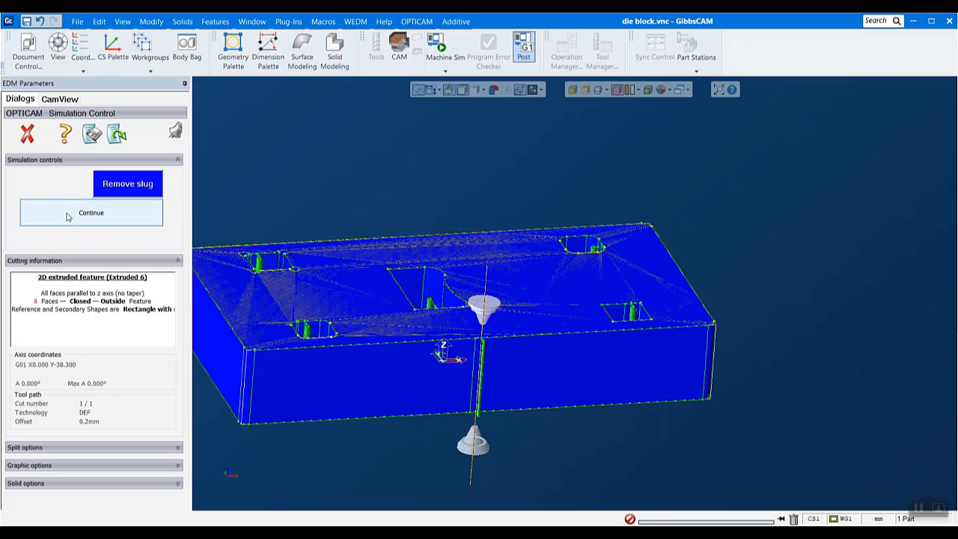
left_click(67, 216)
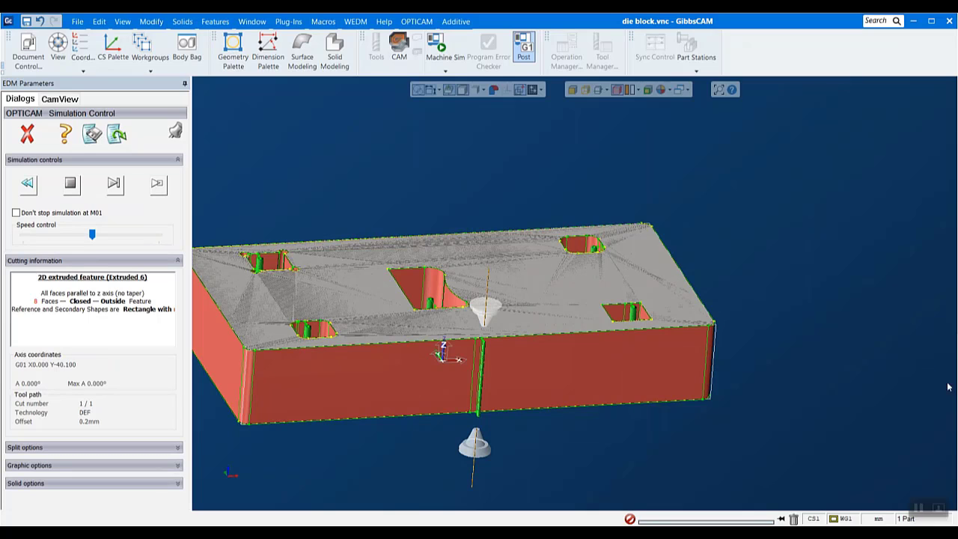
Examine the fully cut die block from a new angle and close the simulation
scroll(846, 383, "down", 2)
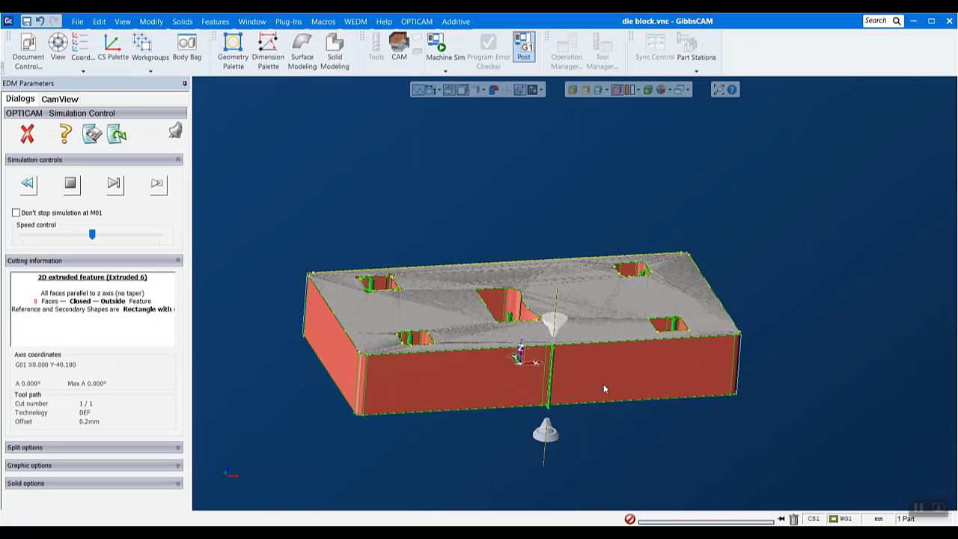
scroll(573, 432, "up", 1)
middle_click_drag(756, 147, 714, 194)
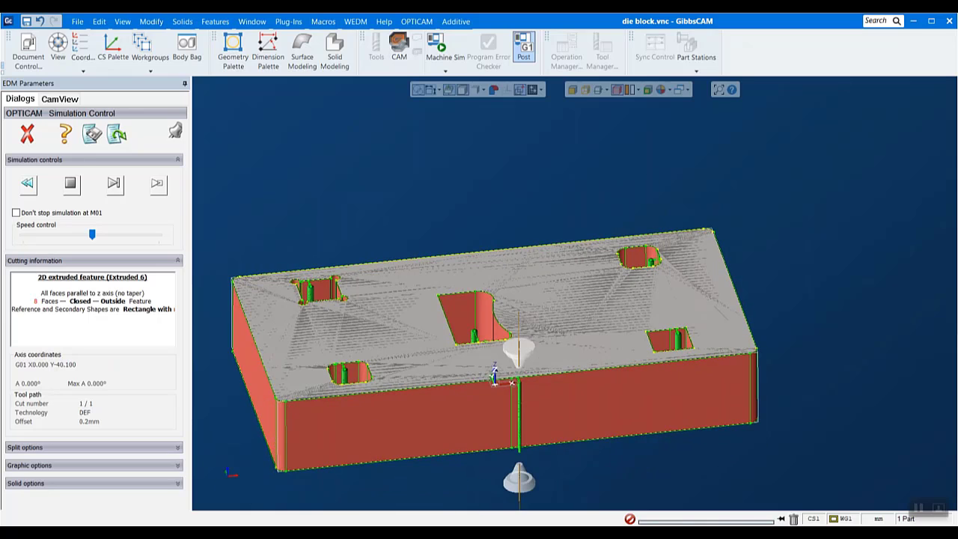
left_click(27, 136)
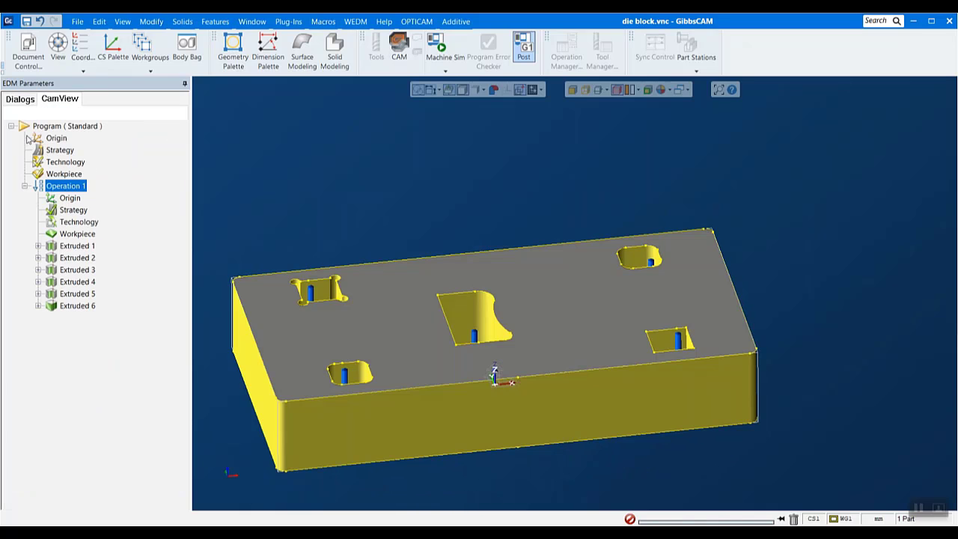
scroll(520, 386, "down", 2)
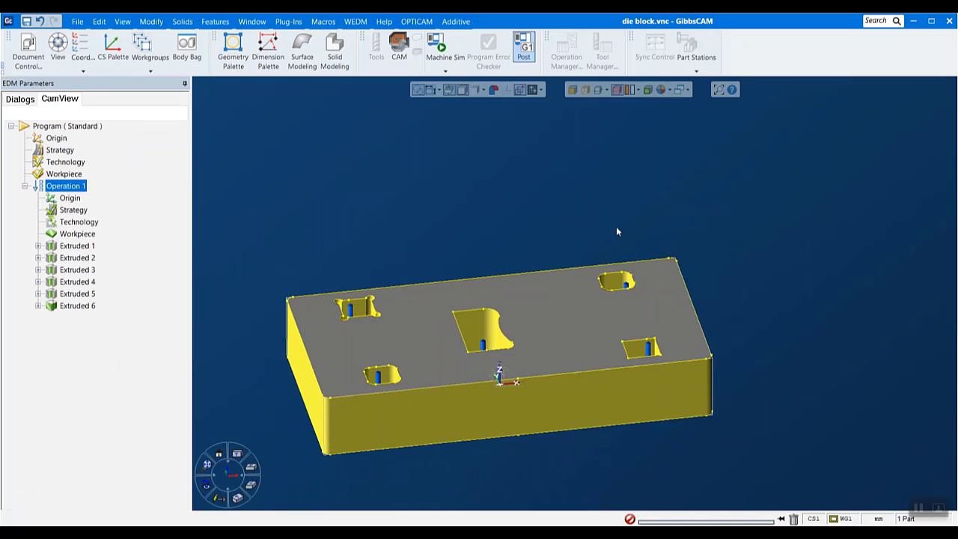
left_click_drag(216, 206, 683, 398)
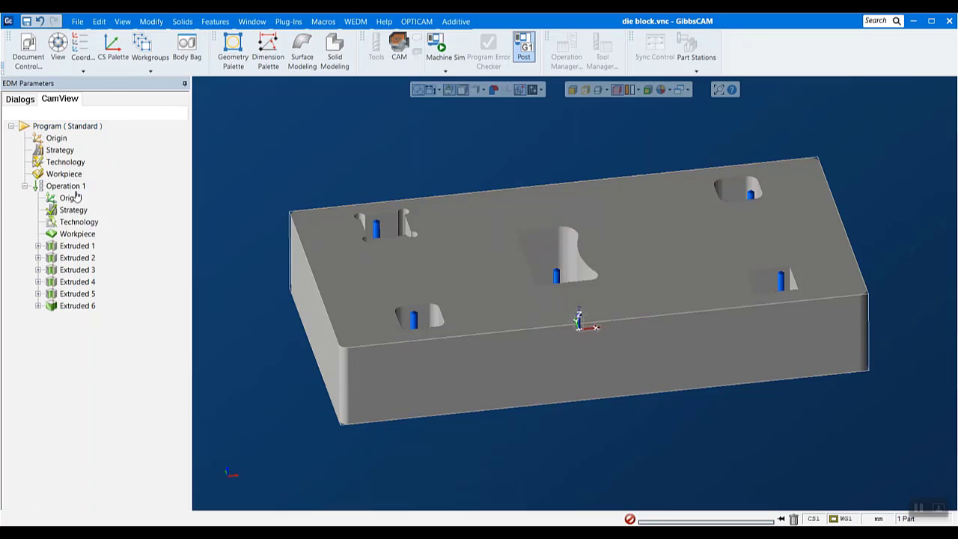
Open the program origin settings and try placing the origin on a vertex at the block's lower front corner
double_click(57, 139)
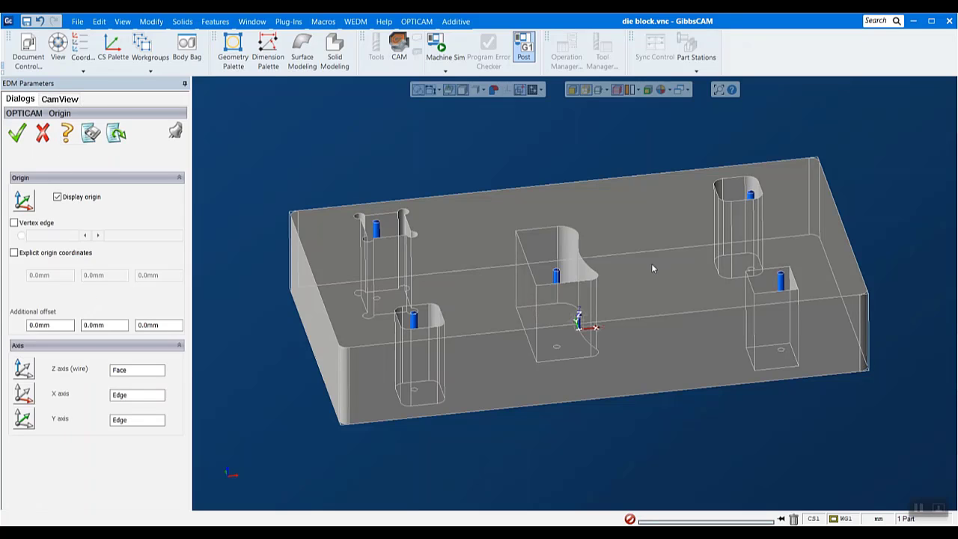
scroll(651, 268, "up", 1)
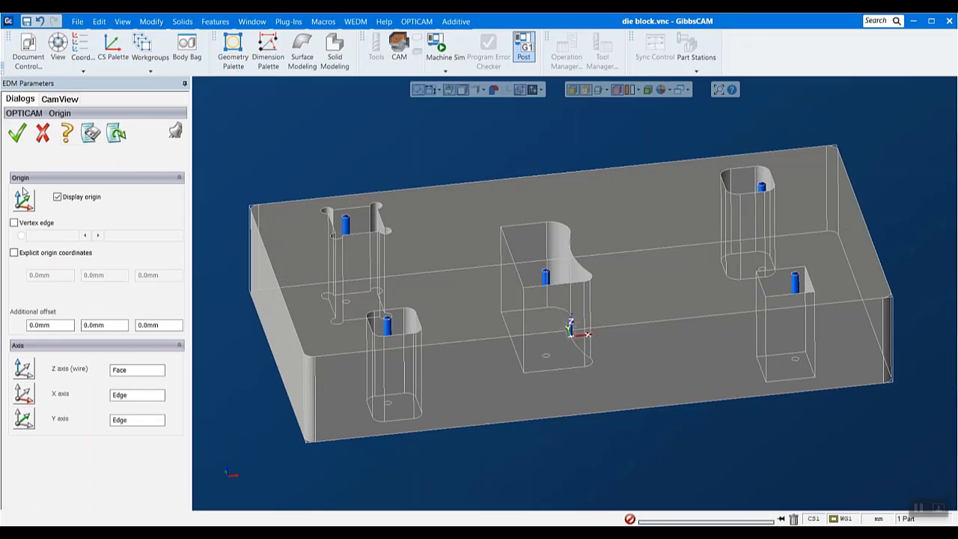
left_click(14, 223)
middle_click_drag(618, 396, 715, 374)
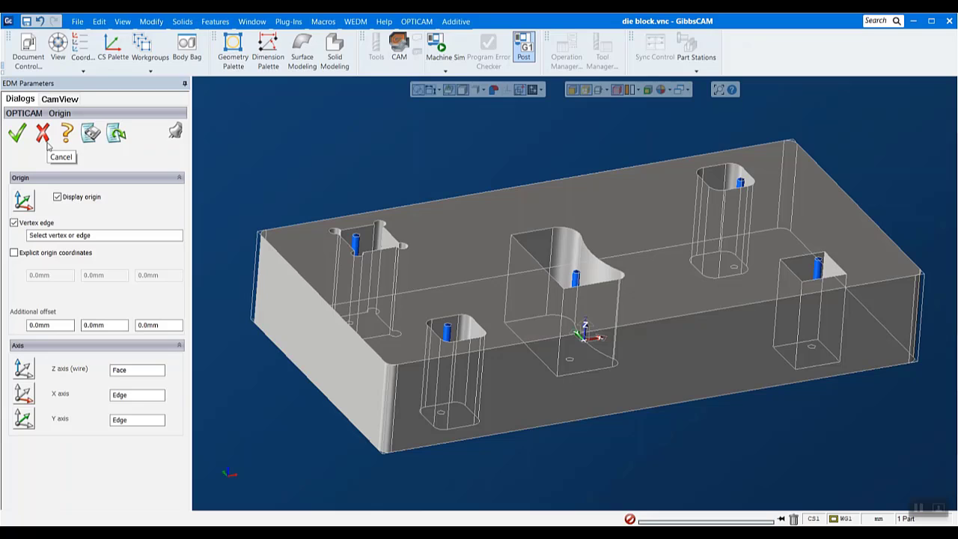
left_click(381, 454)
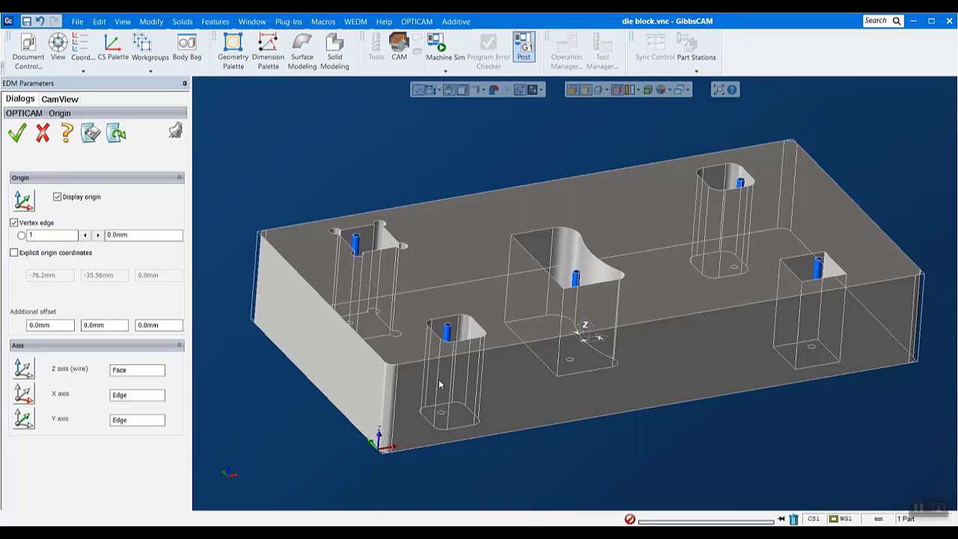
Try the neighbouring lower corner point and the front pocket's upper edge as the program origin, and discard the changes
scroll(531, 376, "up", 3)
scroll(528, 387, "down", 4)
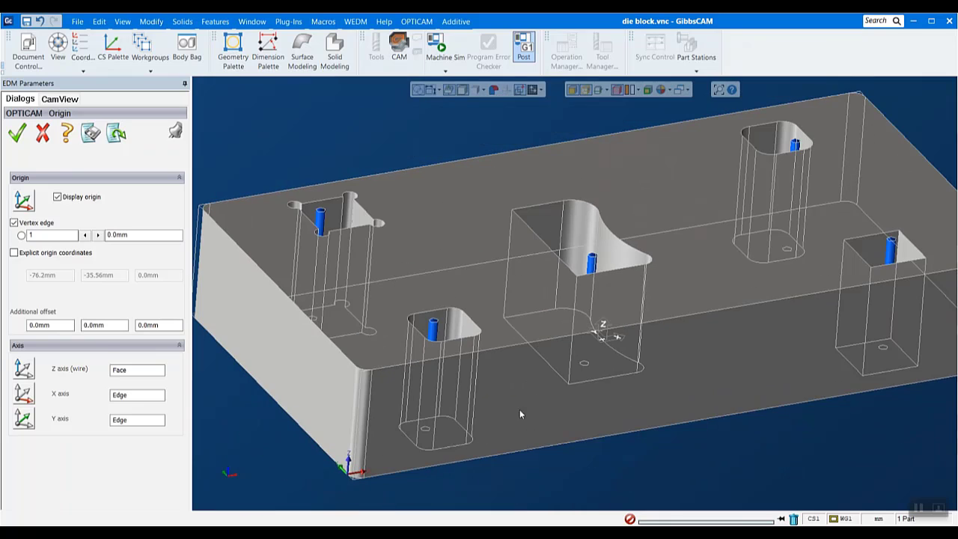
left_click(368, 480)
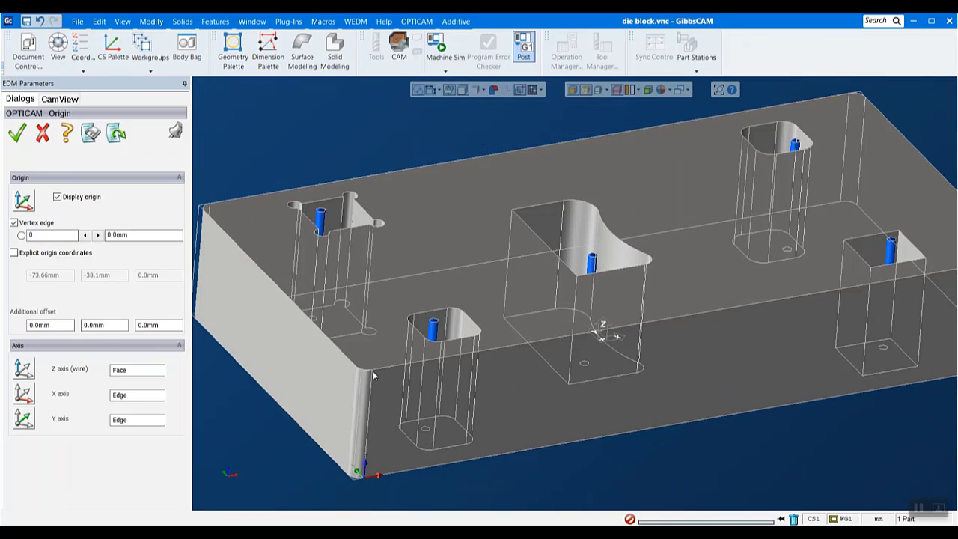
left_click(441, 344)
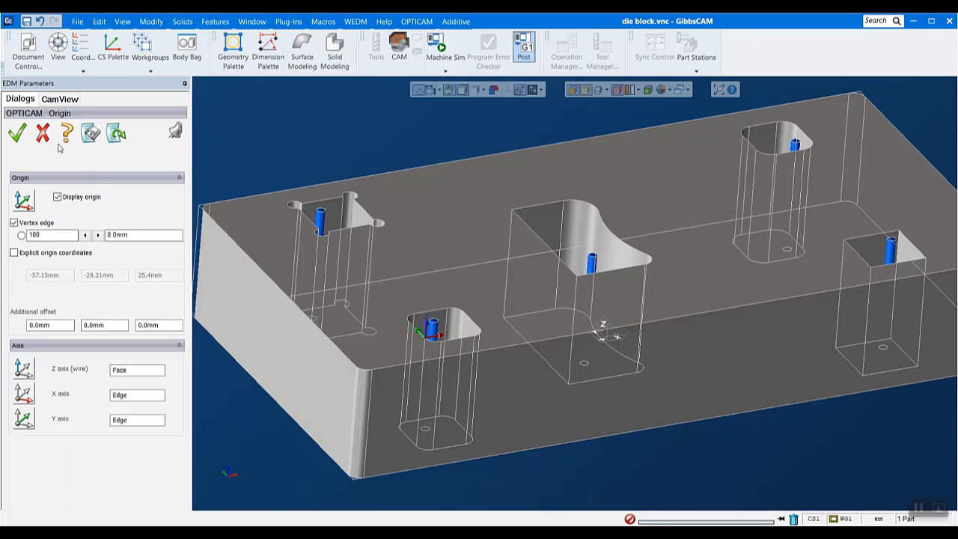
left_click(43, 135)
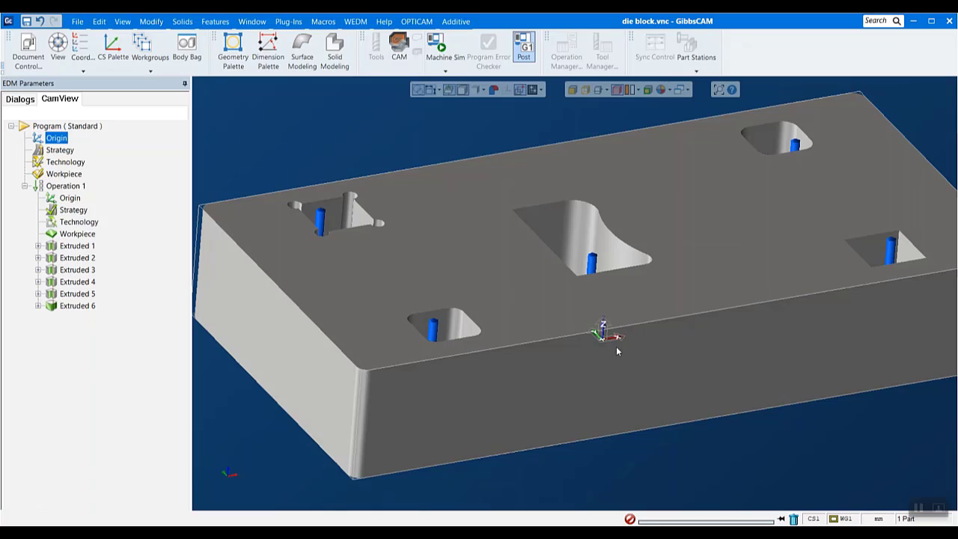
Review the program strategy options and leave them without saving
double_click(54, 150)
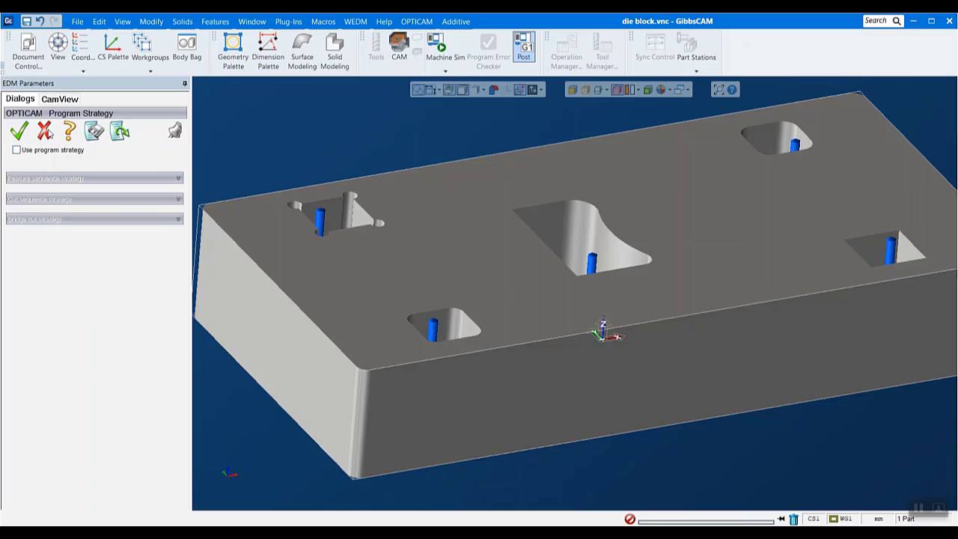
left_click(44, 131)
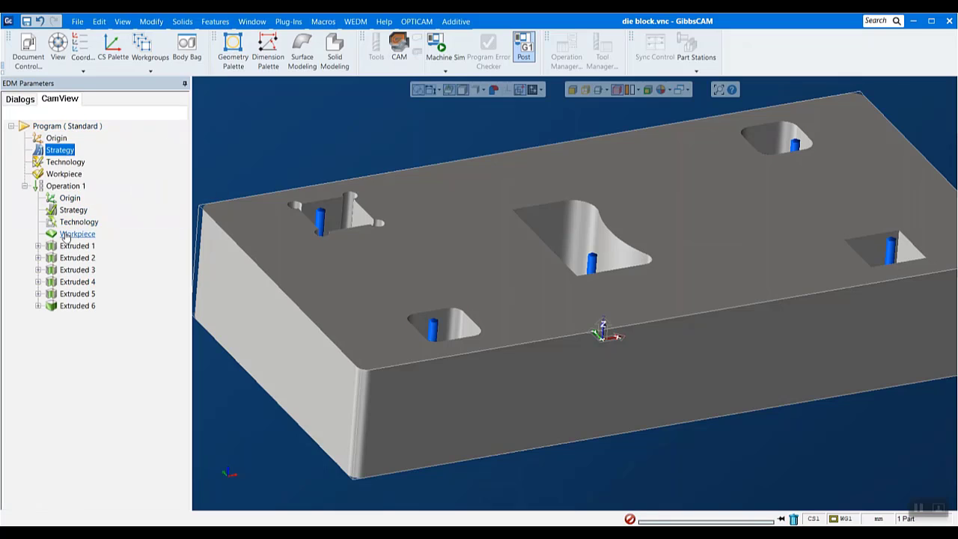
In the program technology, enable the use of technology from the cuts editor and activate cuts 02 and 03 there
double_click(64, 164)
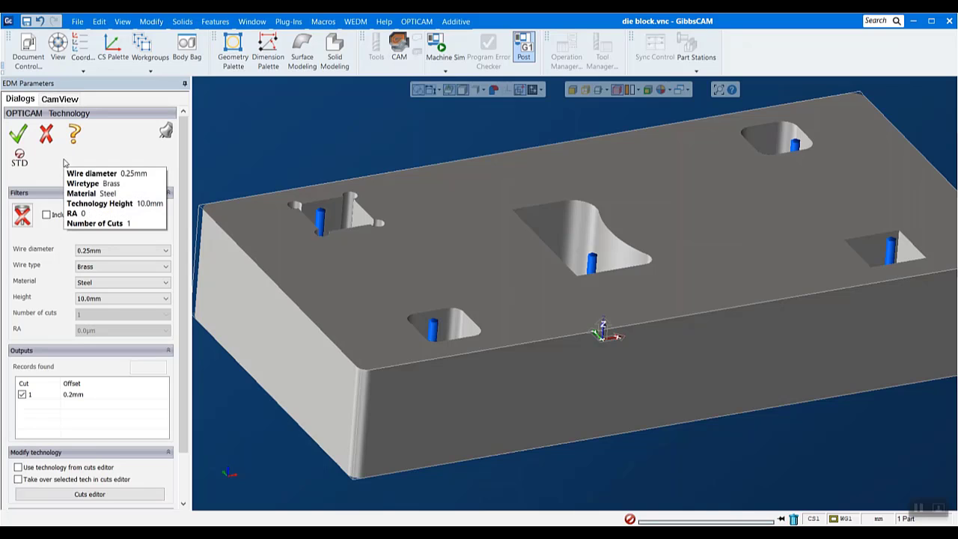
left_click_drag(184, 168, 180, 212)
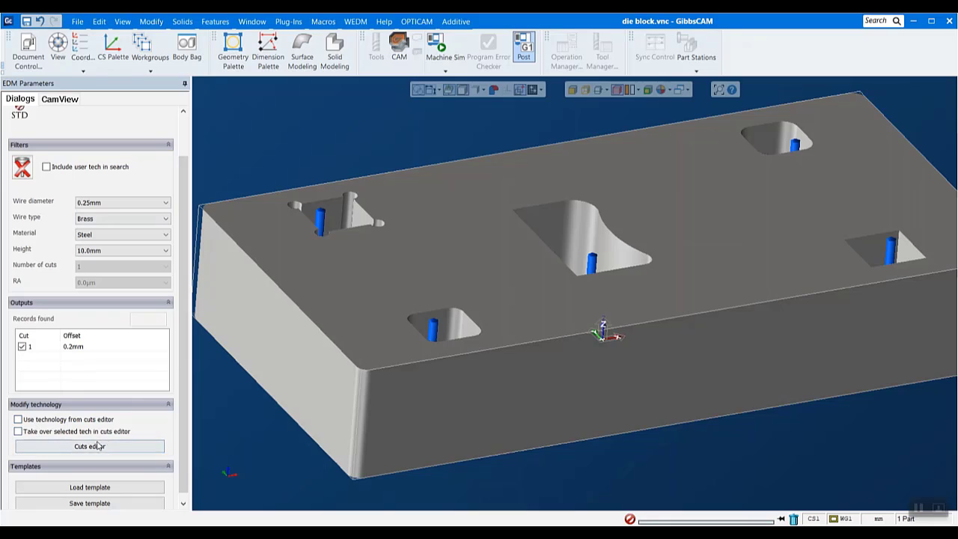
left_click(18, 419)
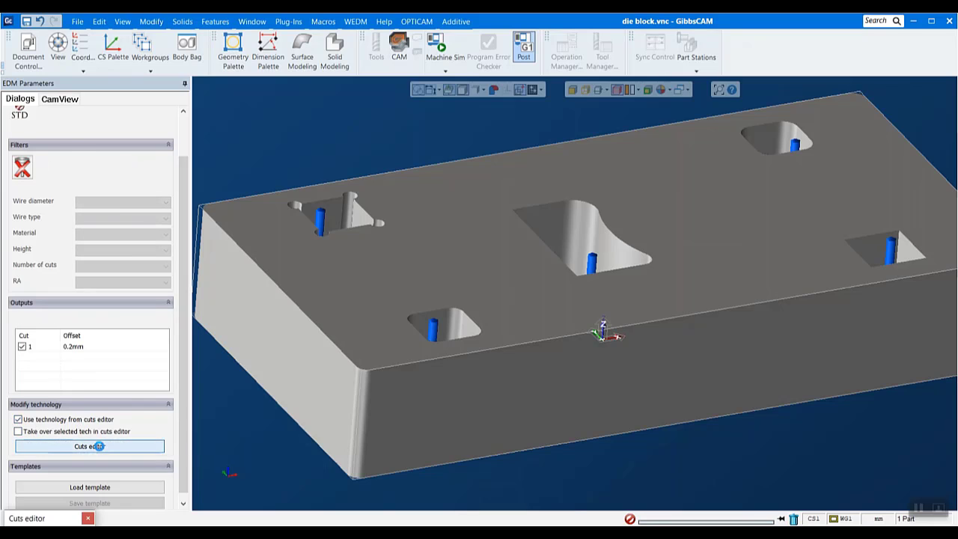
left_click(97, 447)
left_click_drag(330, 118, 553, 123)
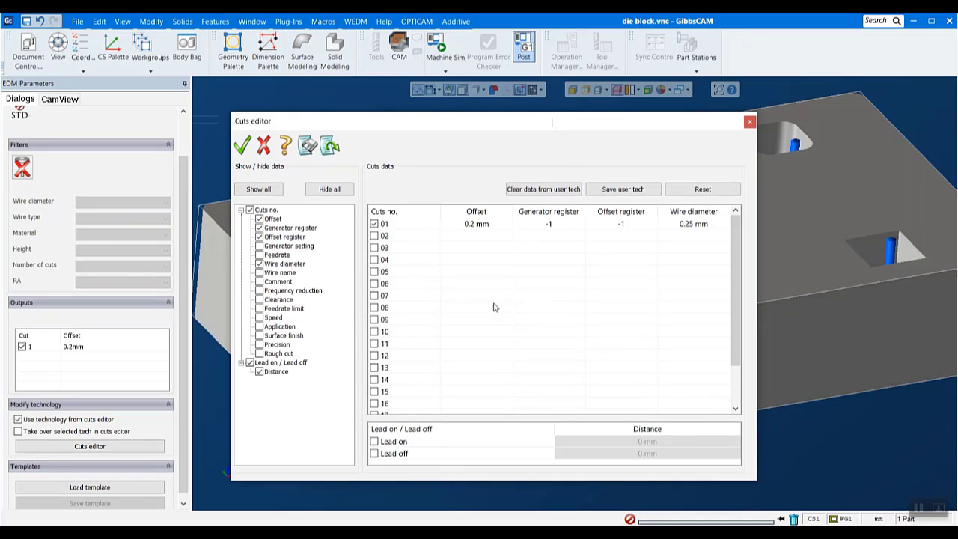
left_click(374, 236)
left_click(375, 247)
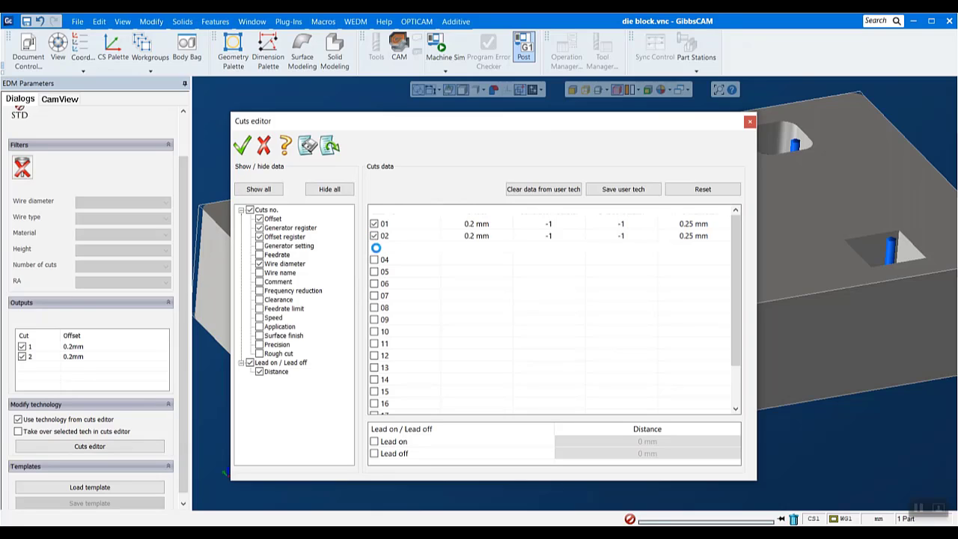
Set the offset of cut 01 to 0.3 mm and the offset of cut 02 to 0.25 mm
double_click(474, 223)
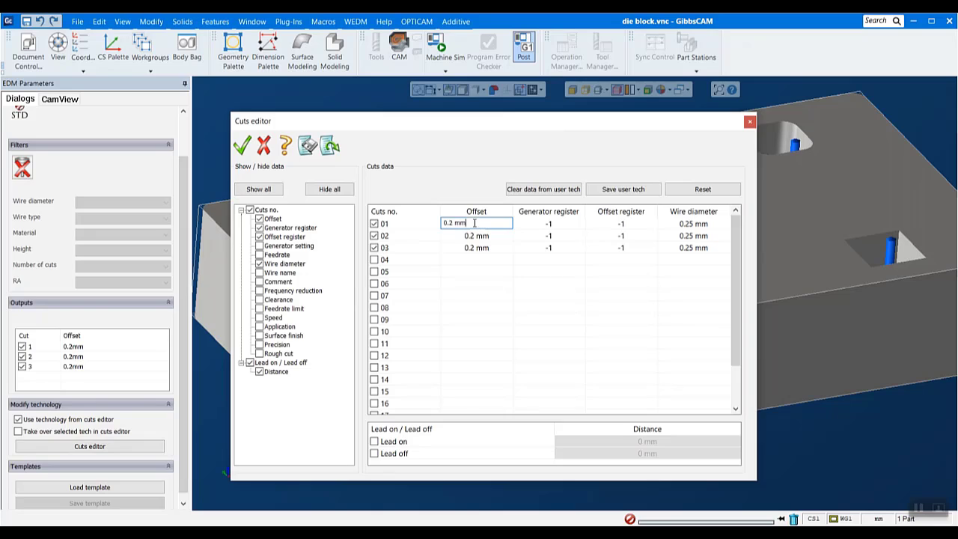
left_click(452, 223)
key("BackSpace")
type("3")
double_click(473, 237)
left_click(455, 235)
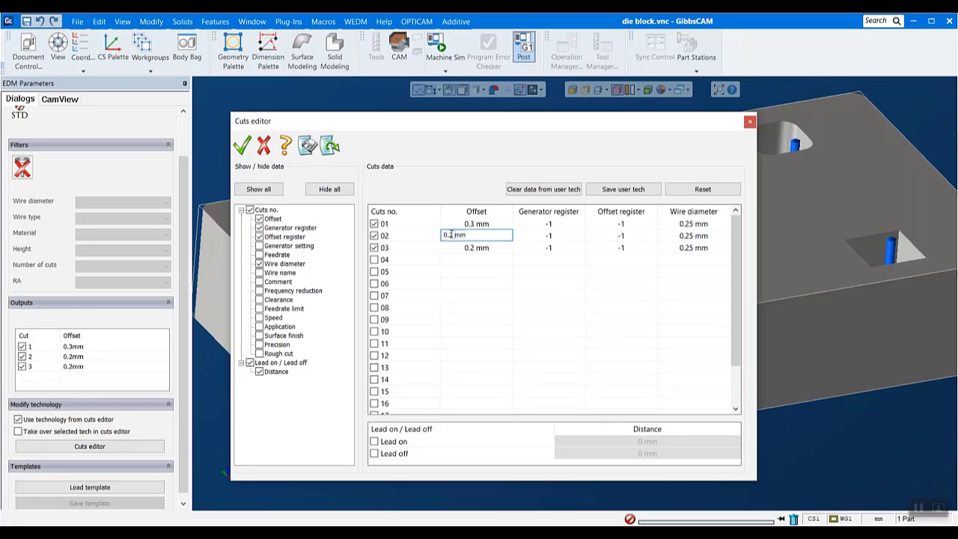
type("5")
key("Return")
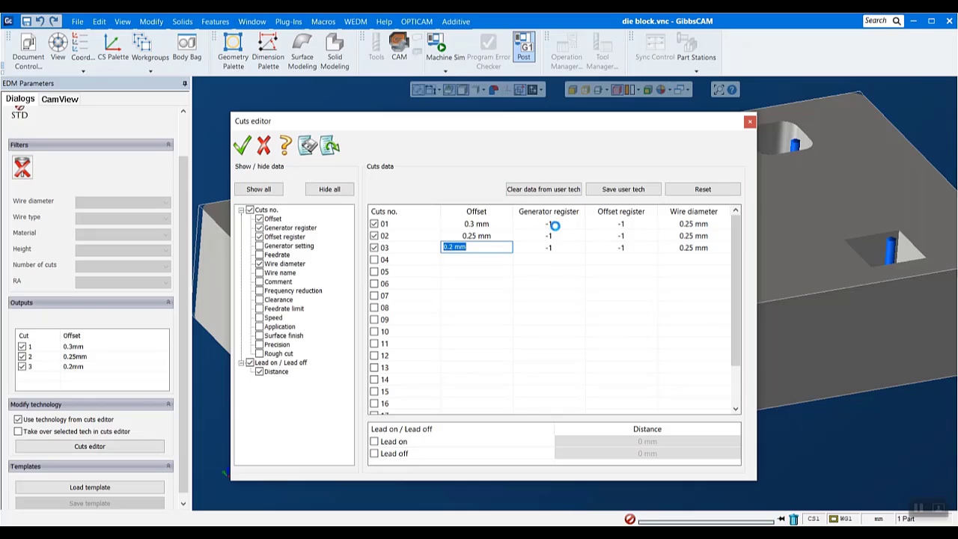
Set the generator and offset registers to 1 for cut 01 and to 2 for cut 02
left_click(554, 225)
type("1")
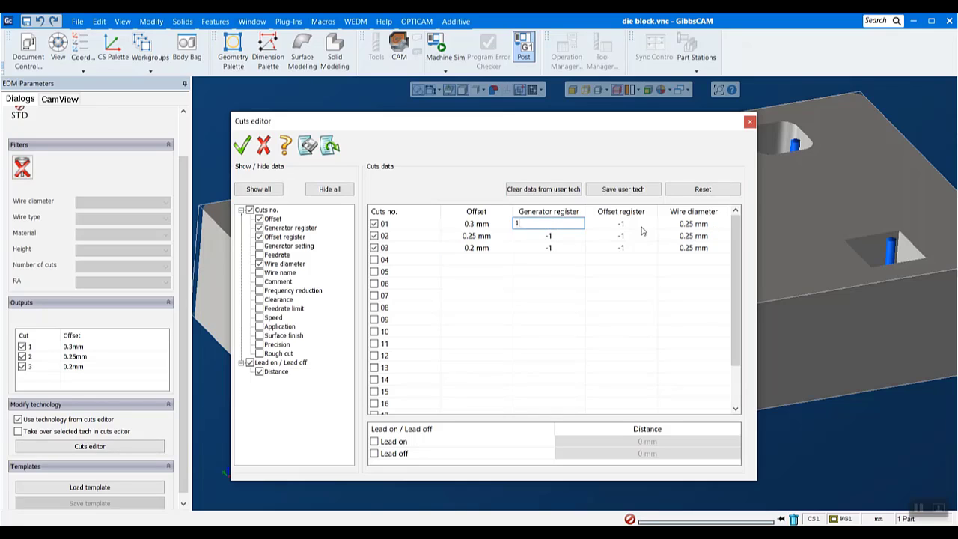
left_click(644, 225)
type("1")
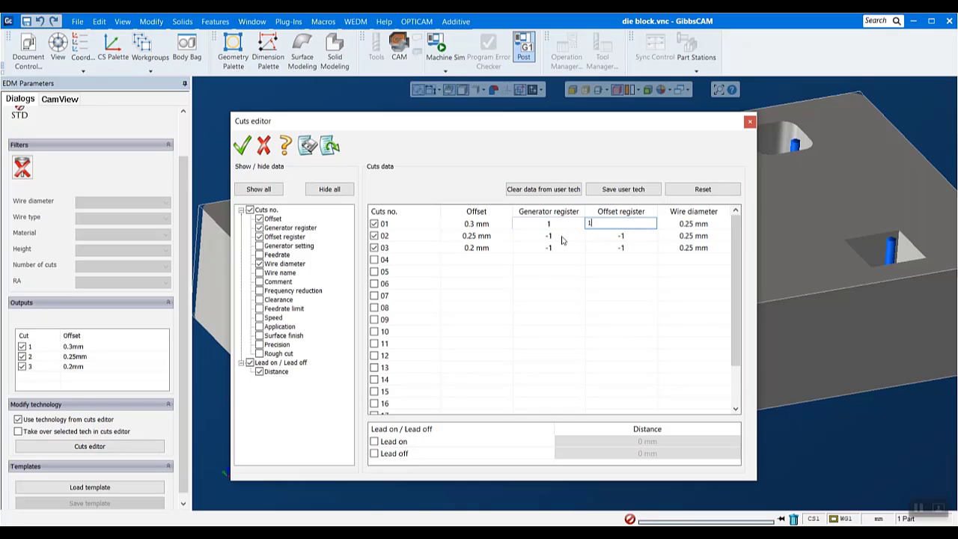
left_click(562, 234)
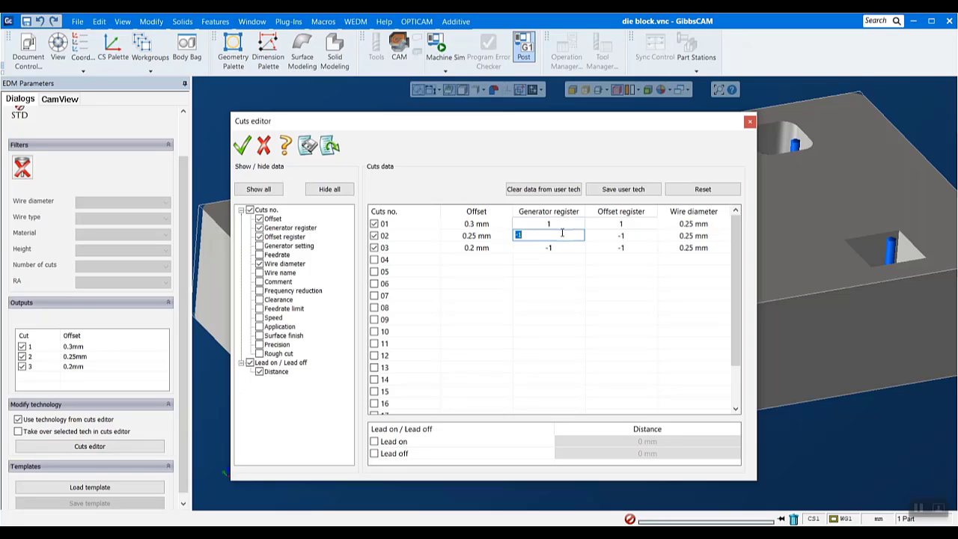
type("2")
left_click(622, 238)
type("2")
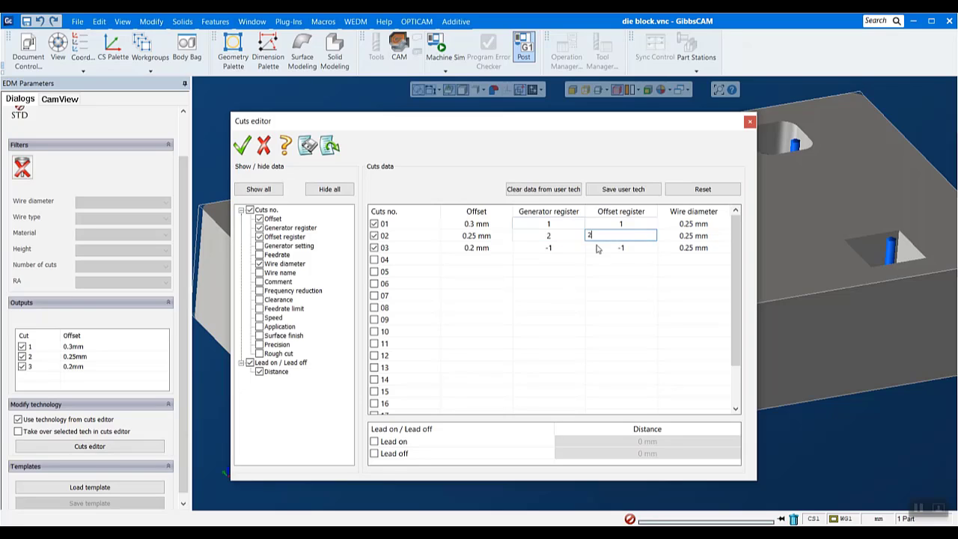
Set both the generator register and the offset register of cut 03 to 3
left_click(558, 248)
type("3")
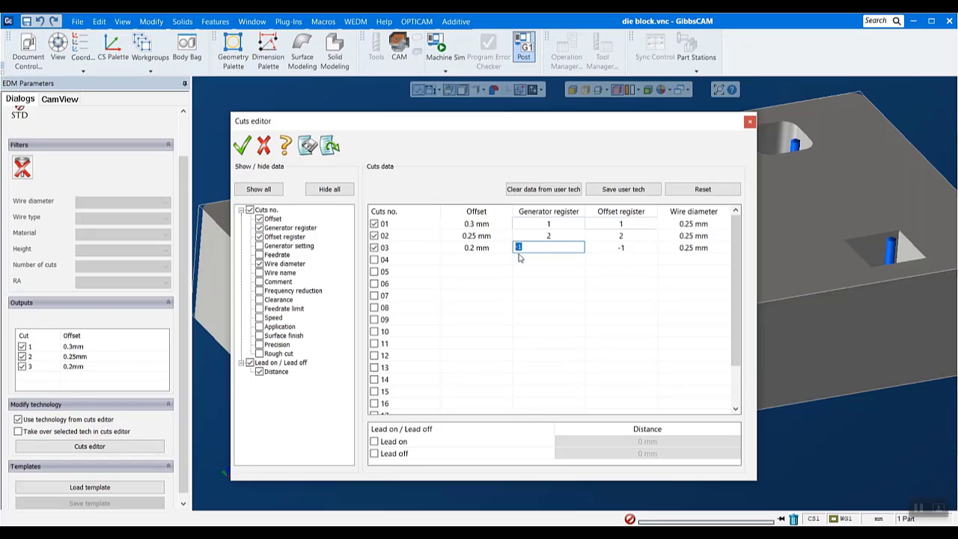
left_click(625, 247)
type("3")
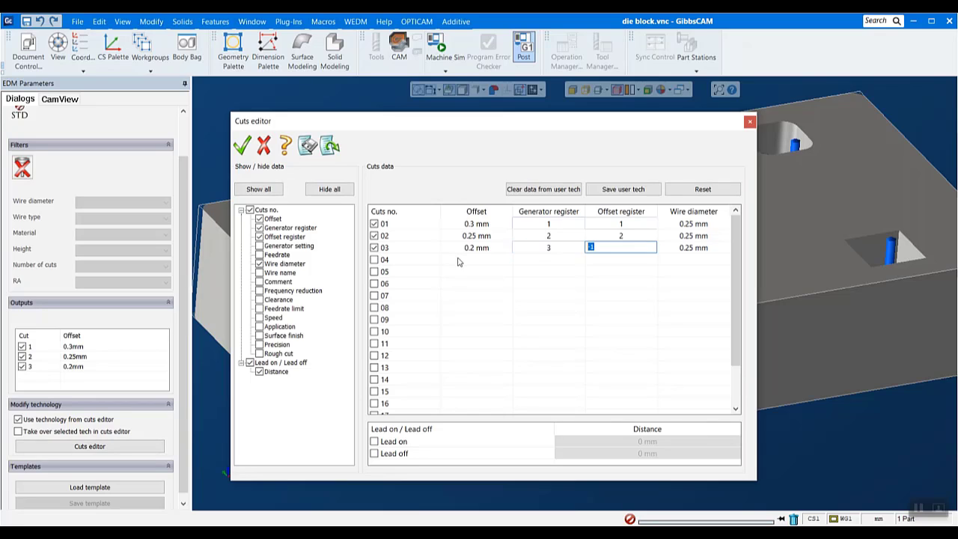
key("Return")
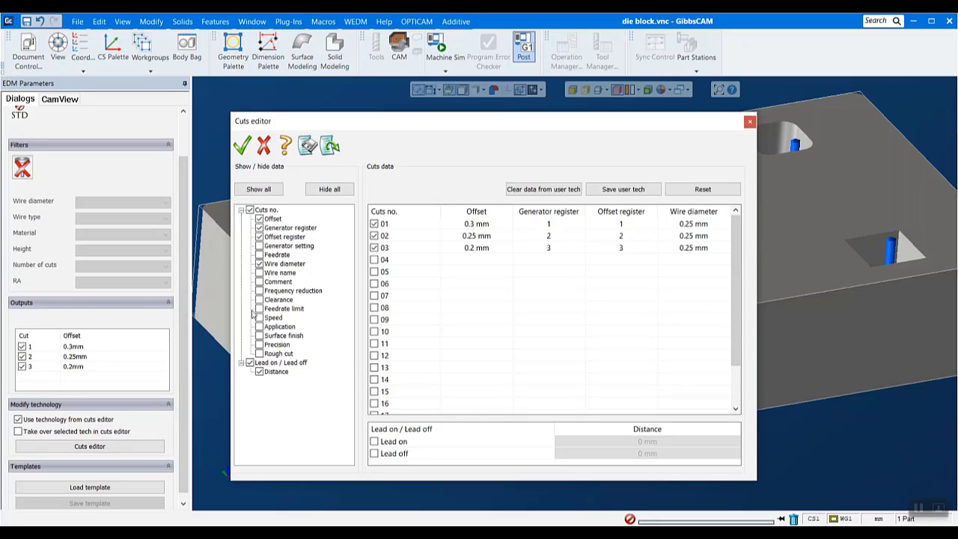
Show the feedrate data, set the feedrate of cut 01 to 7 mm/min, and accept the cuts data and program technology
left_click(259, 254)
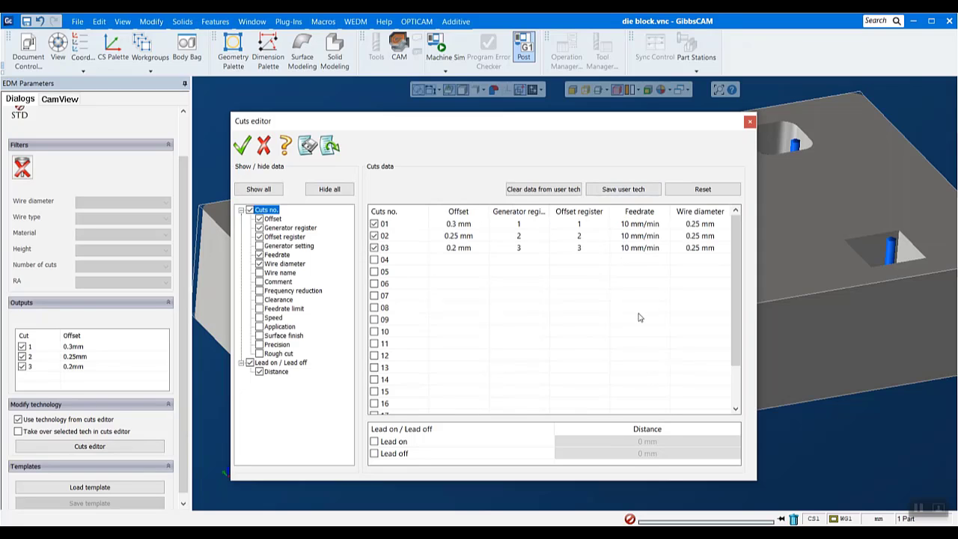
left_click(631, 226)
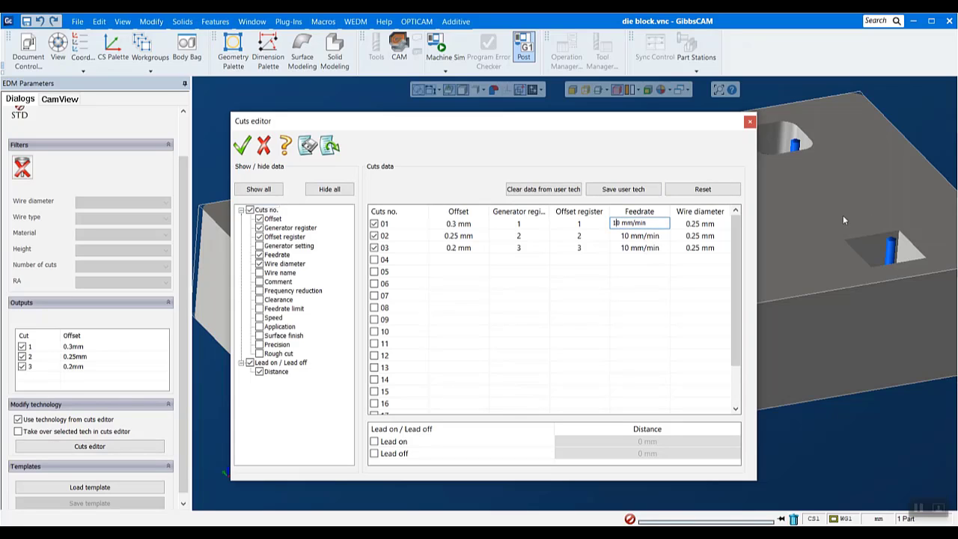
key("BackSpace")
key("BackSpace")
type("7")
left_click(664, 284)
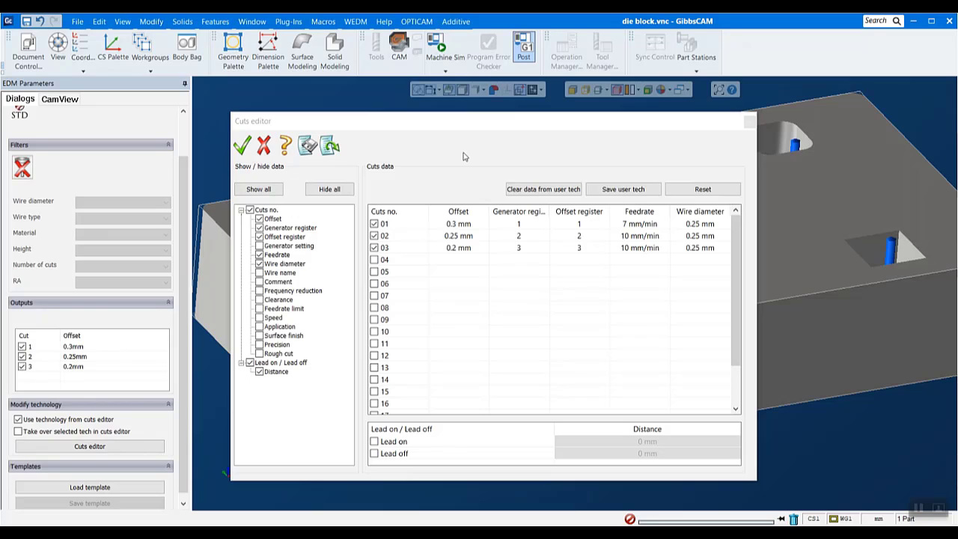
left_click(244, 146)
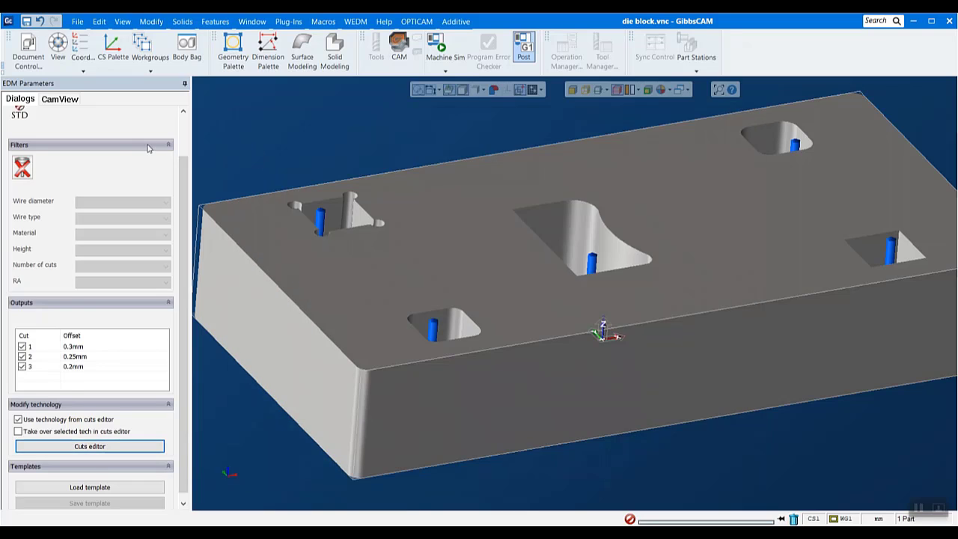
scroll(101, 173, "up", 2)
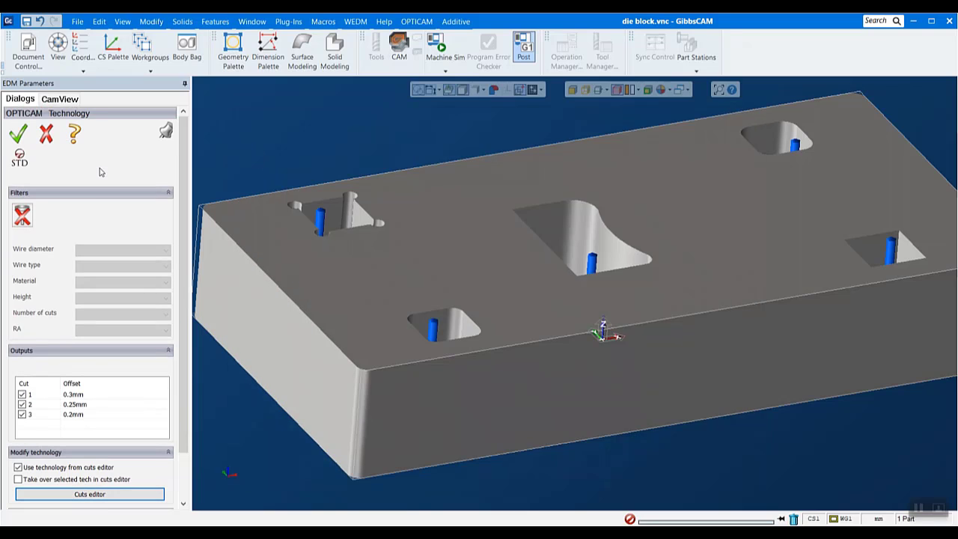
left_click(21, 134)
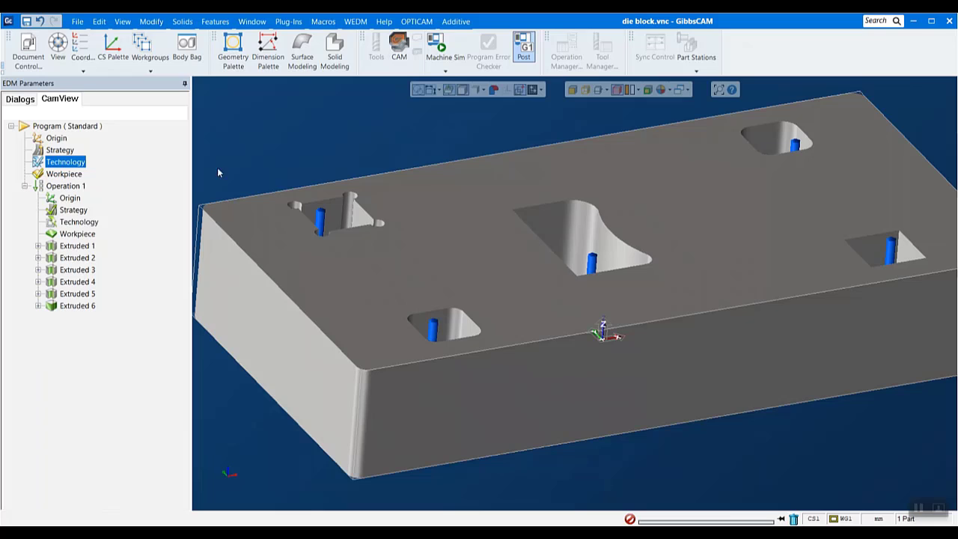
Examine the offset wire paths of the Extruded 1 feature up close at a notched corner, and return to the whole block
left_click(77, 246)
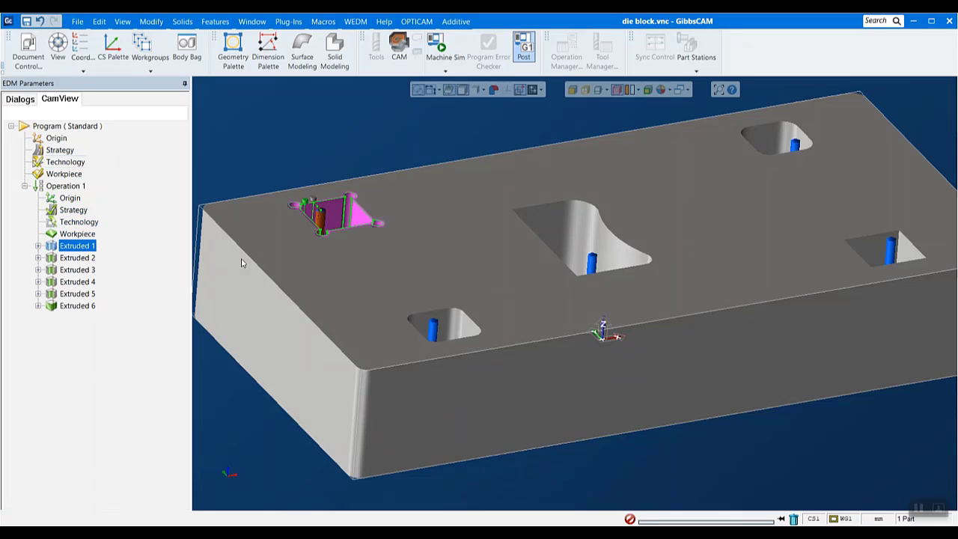
scroll(284, 191, "up", 5)
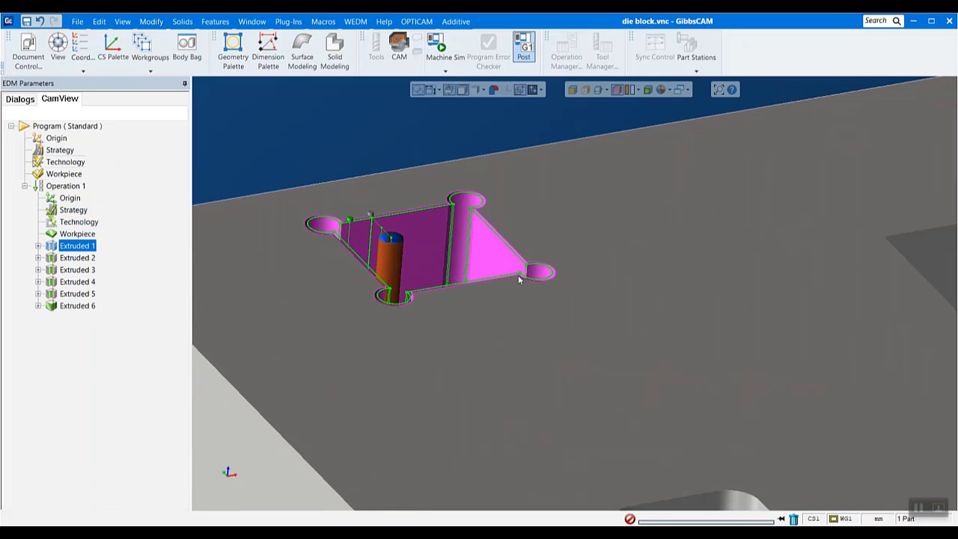
scroll(476, 158, "up", 4)
scroll(476, 155, "up", 6)
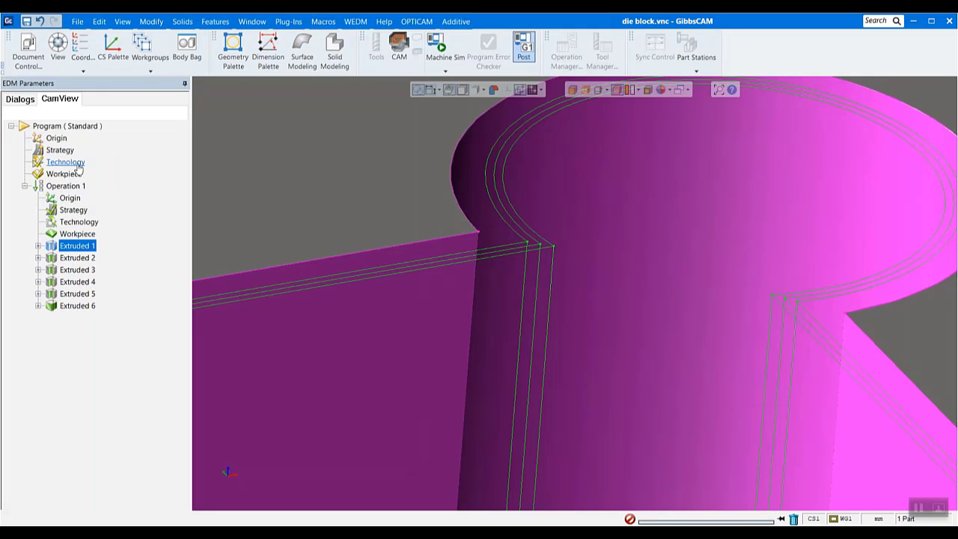
scroll(473, 373, "down", 5)
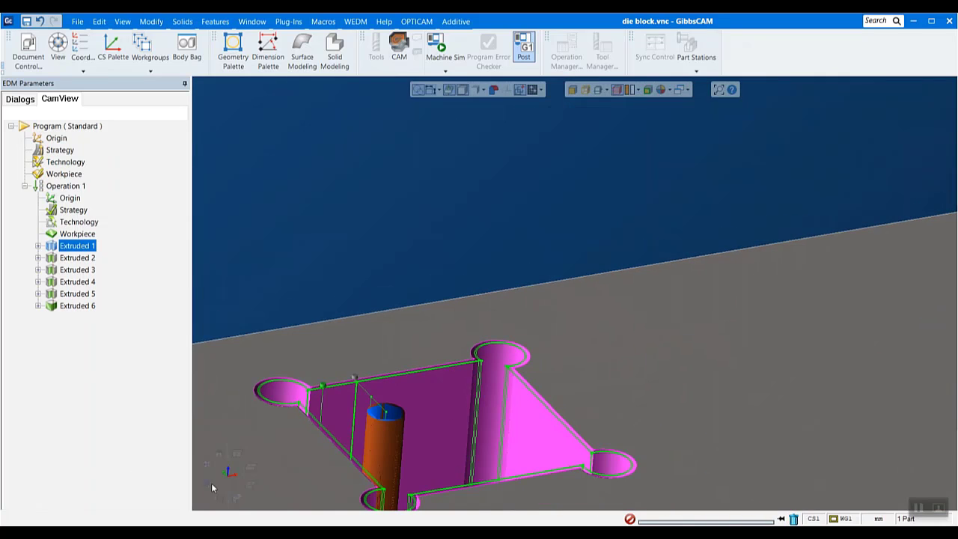
left_click(207, 468)
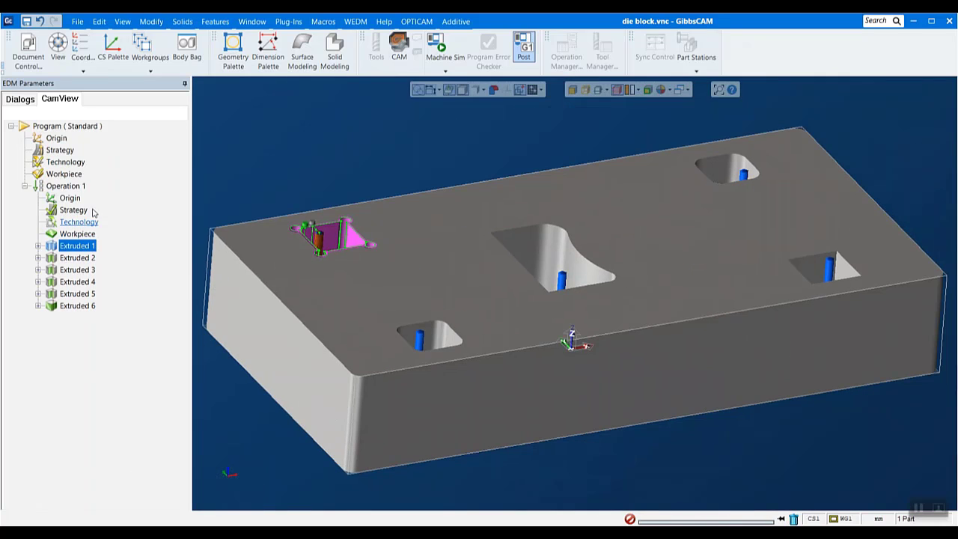
Review the program workpiece's box allowances and the specific solid option, and leave them without saving
double_click(63, 173)
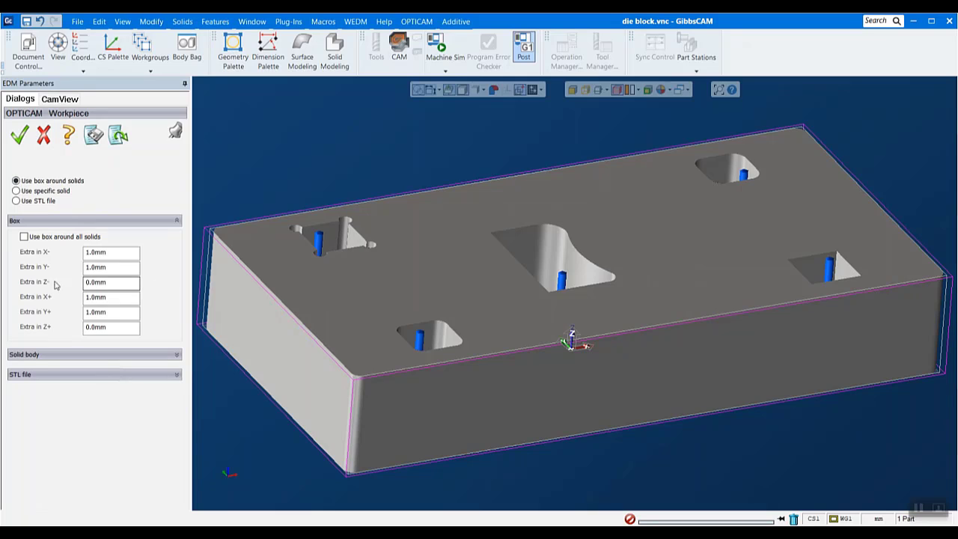
left_click_drag(134, 252, 17, 253)
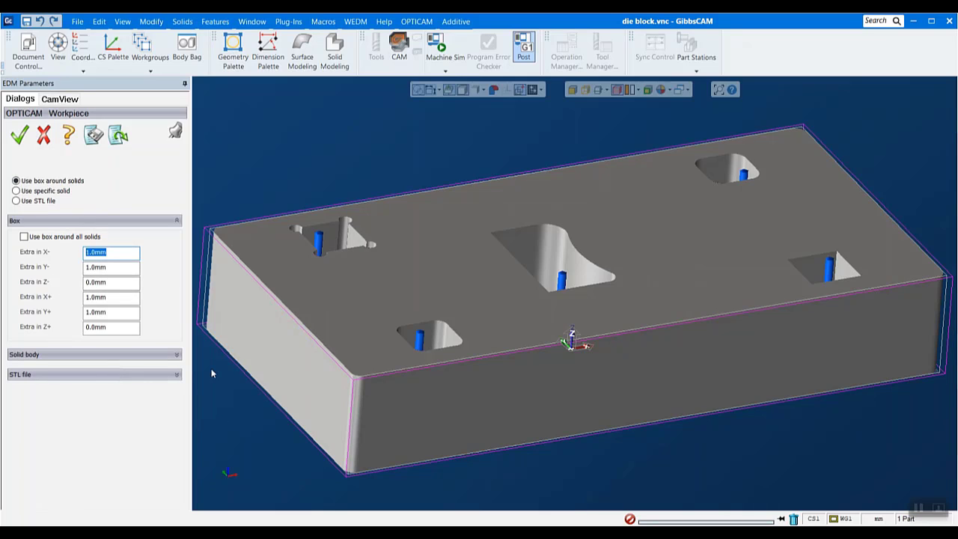
double_click(110, 300)
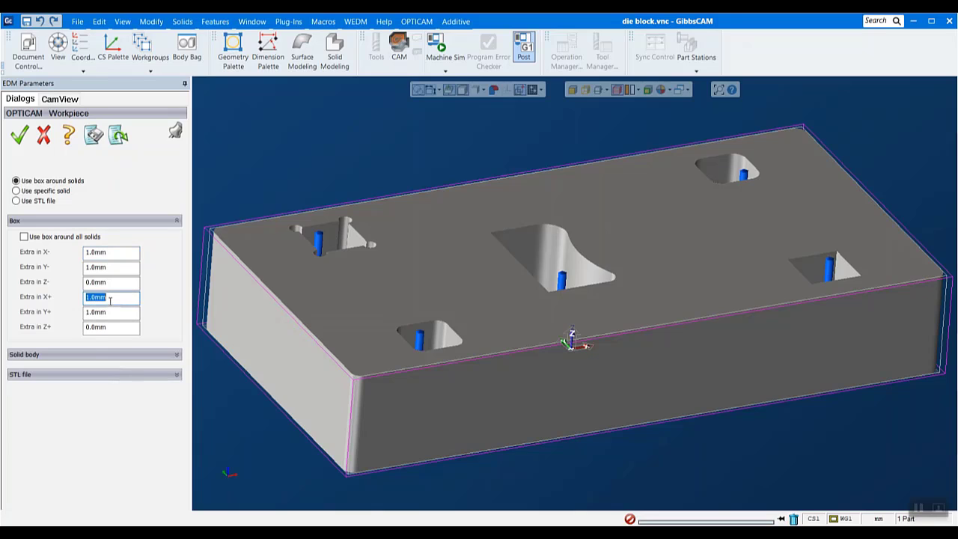
left_click(119, 284)
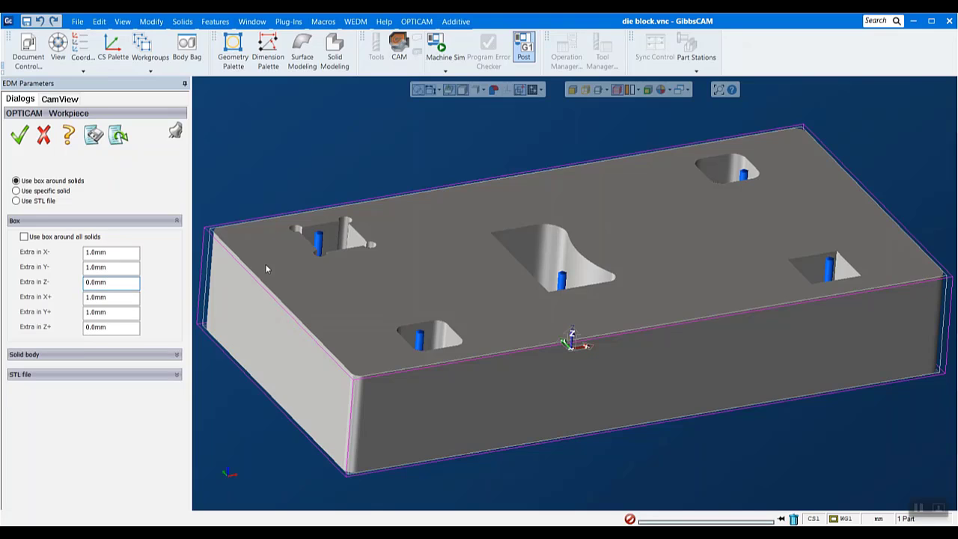
left_click(33, 193)
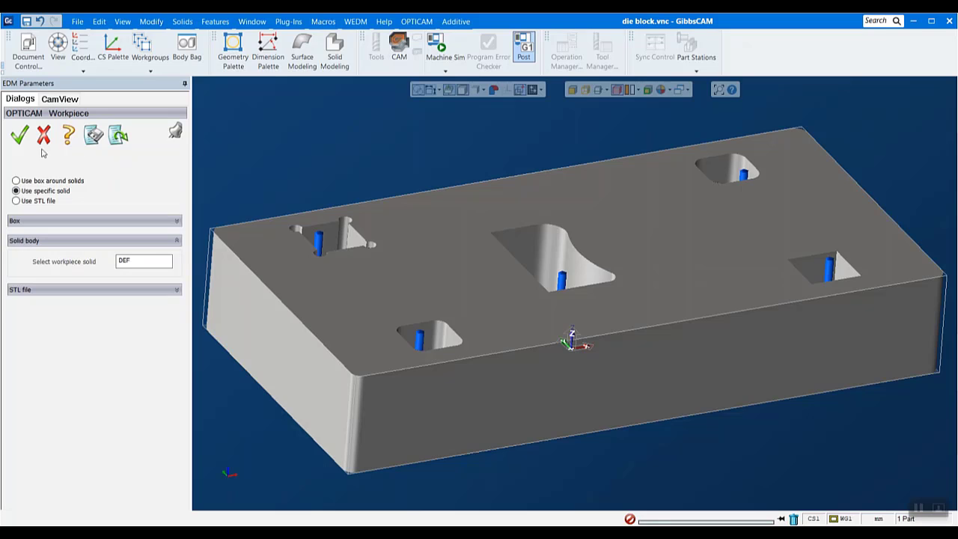
left_click(43, 137)
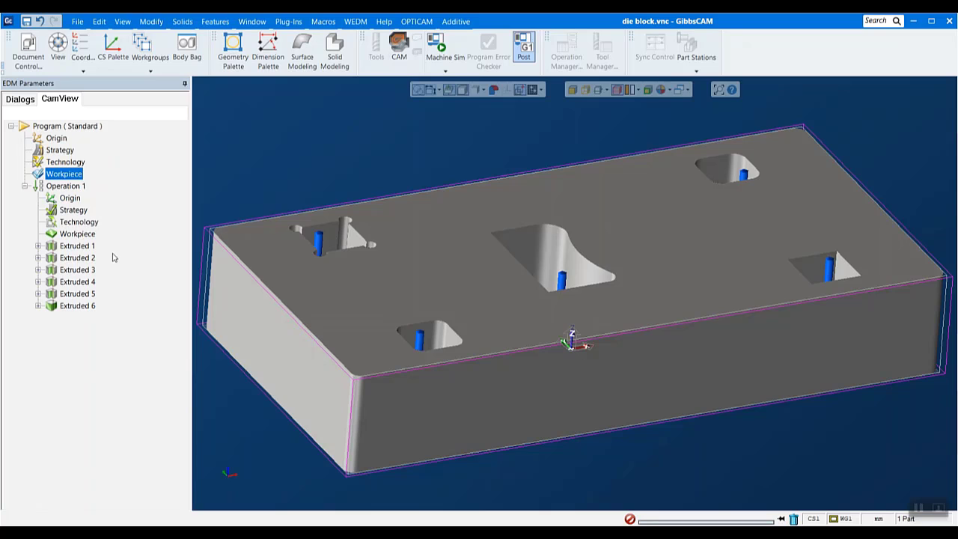
In the strategy of Operation 1, set the feature sequence to the shortest path between features
double_click(73, 211)
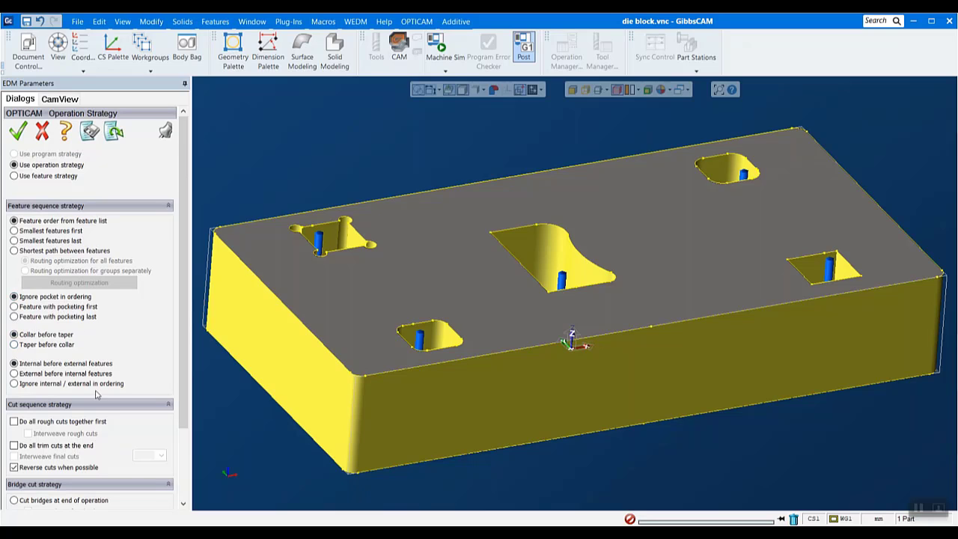
scroll(96, 395, "down", 1)
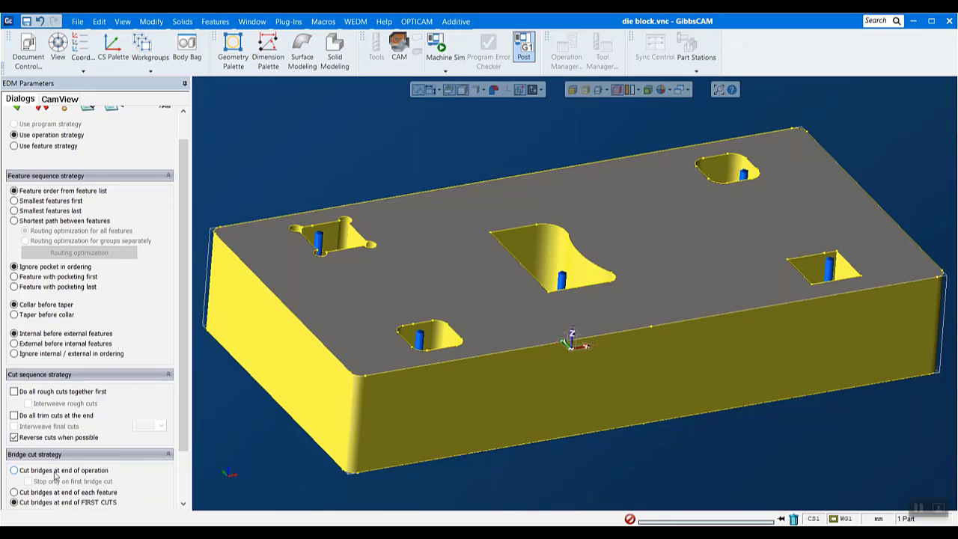
scroll(98, 354, "up", 1)
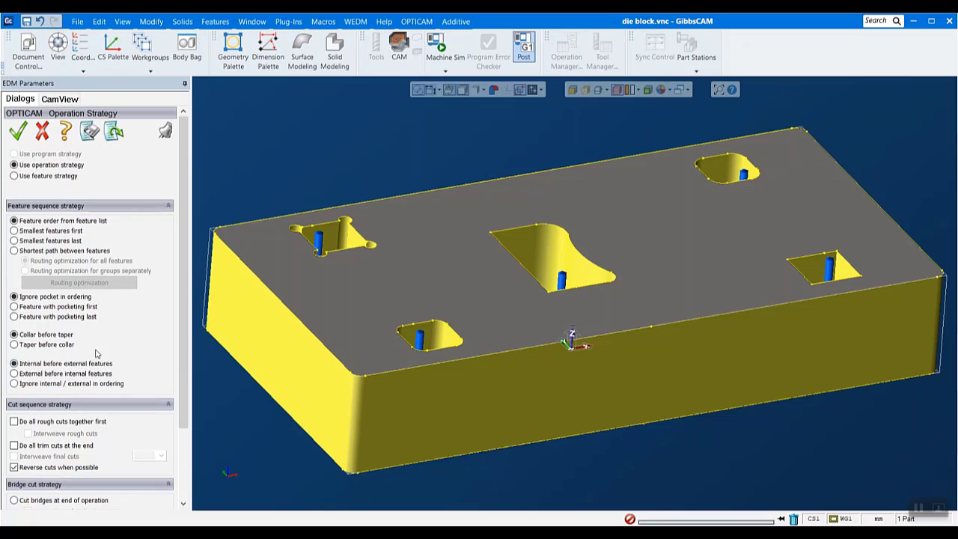
left_click(15, 250)
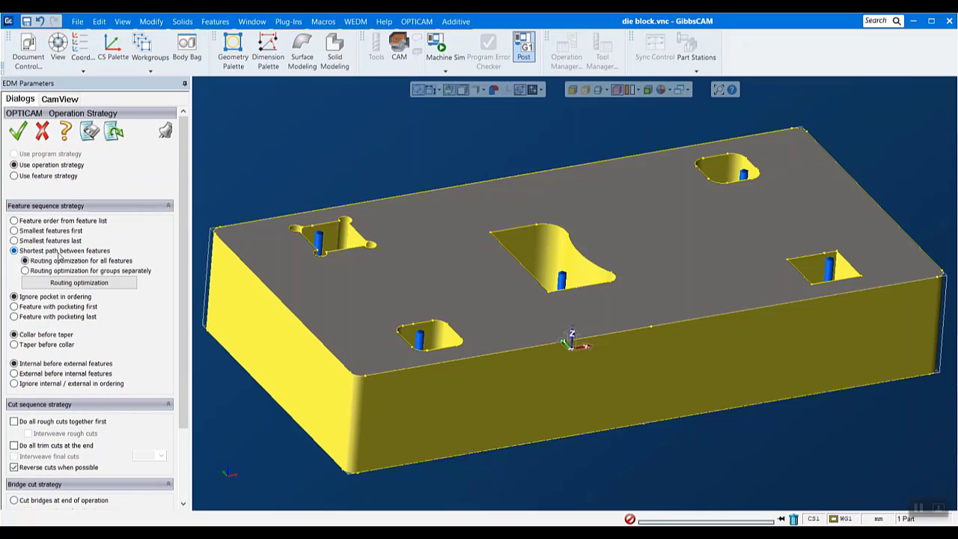
Optimise the routing from the notched pocket's start hole (-52.7, 28.5 mm) to the outer contour's start point (-0.2, -41.4 mm), recalculate and accept
left_click(56, 283)
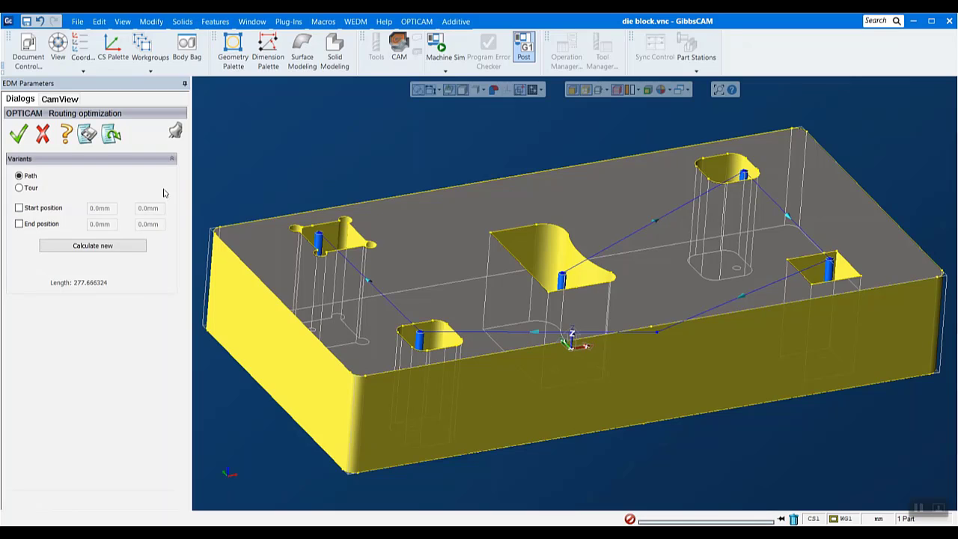
left_click(30, 213)
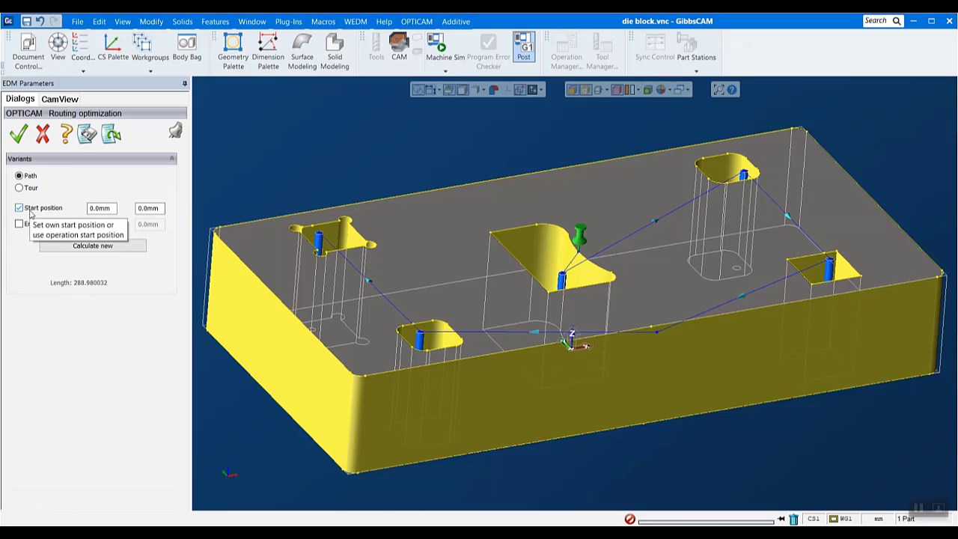
left_click(318, 237)
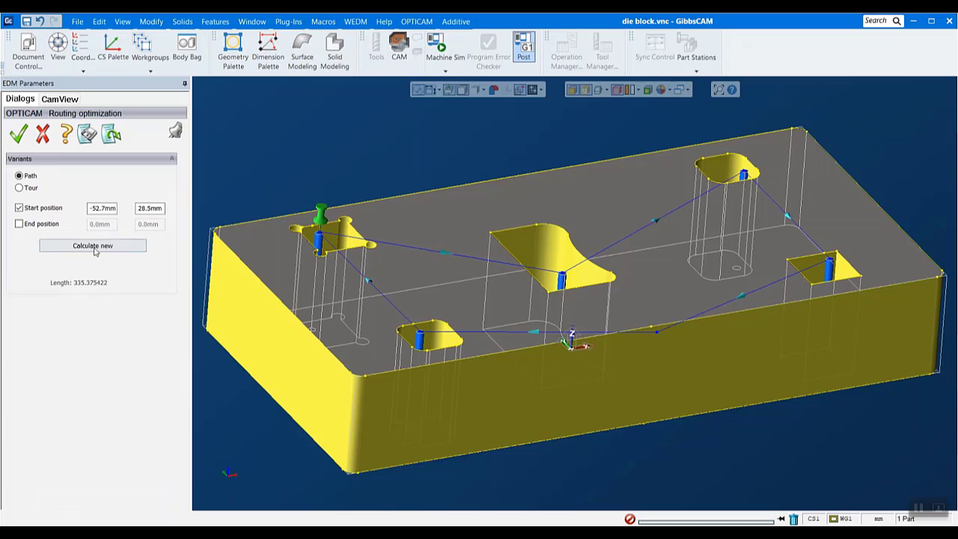
left_click(24, 226)
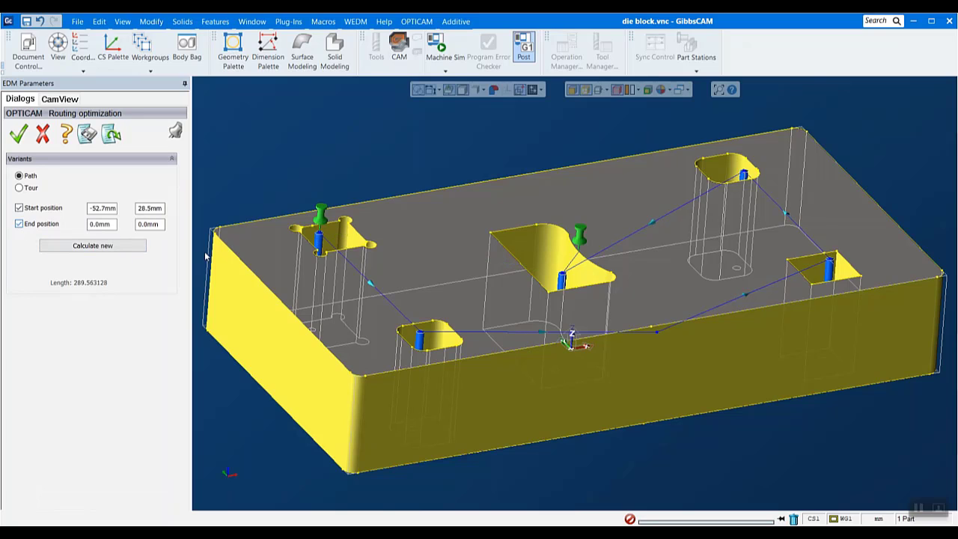
left_click(657, 333)
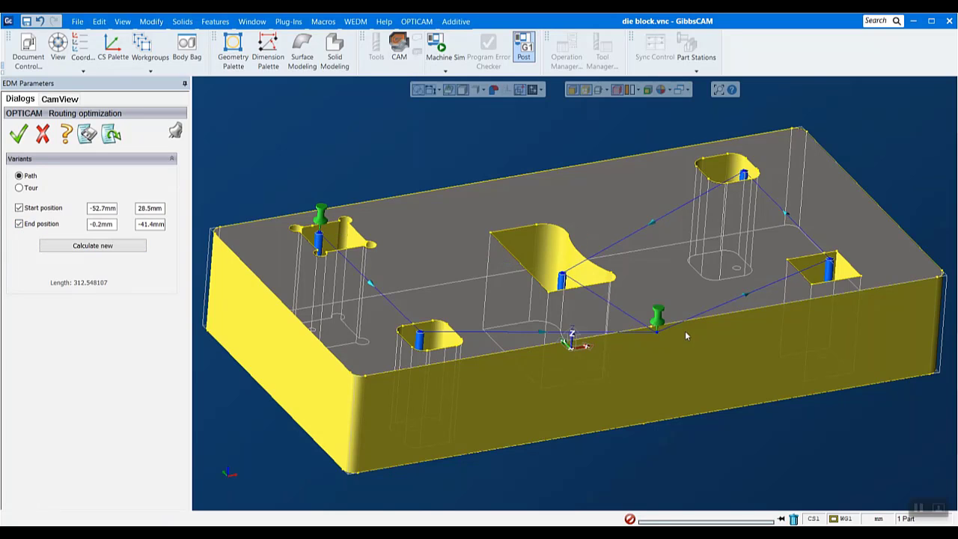
left_click(104, 249)
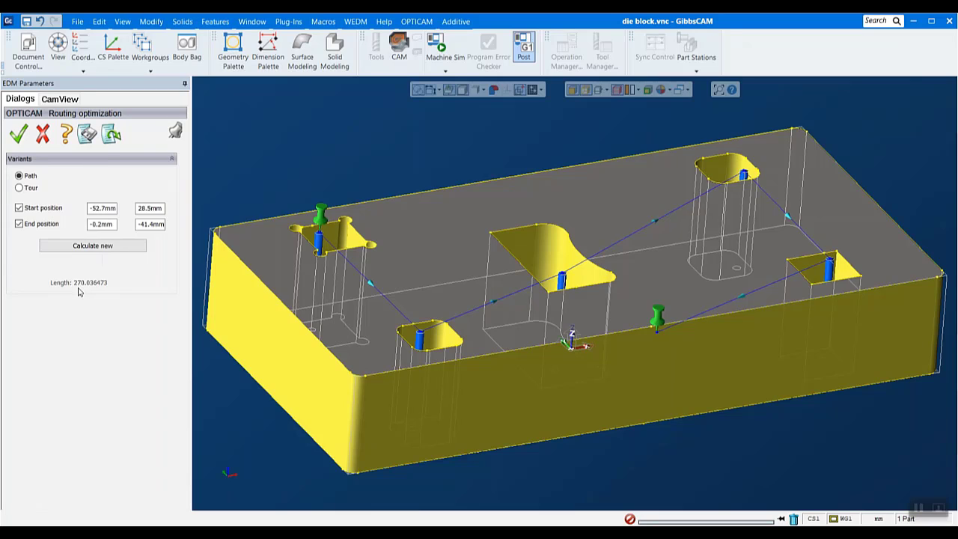
left_click(15, 141)
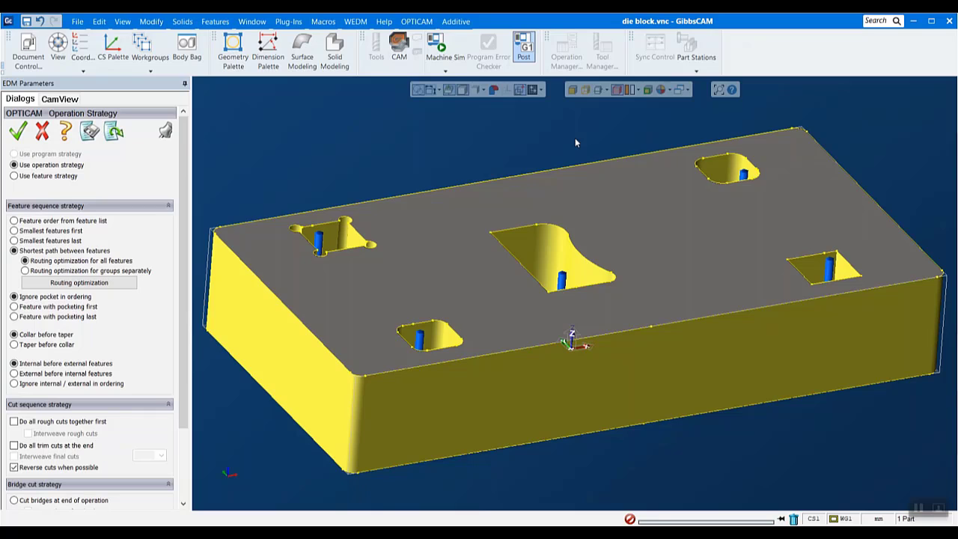
Accept the operation strategy and expand Extruded 1 down to the individual settings of its Segment 1
left_click(18, 133)
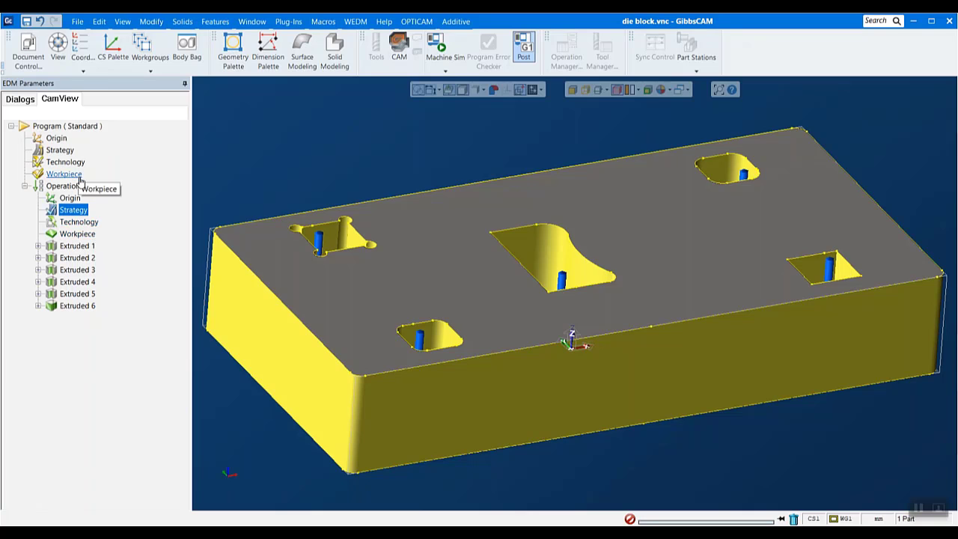
left_click(38, 246)
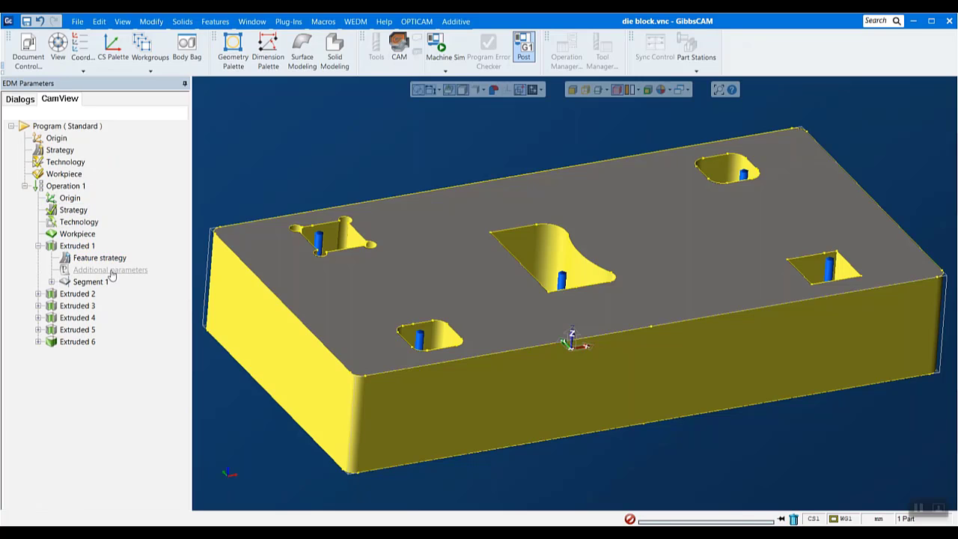
left_click(77, 246)
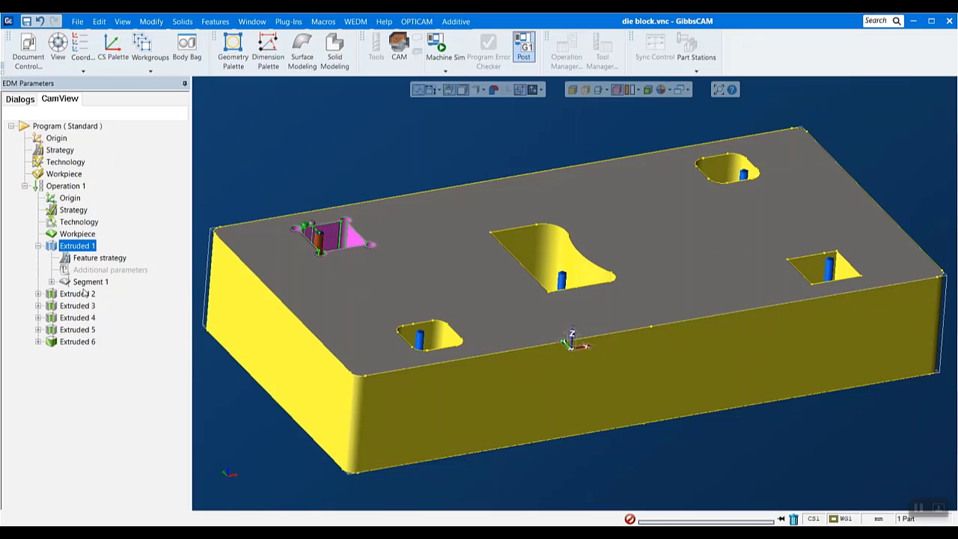
left_click(51, 282)
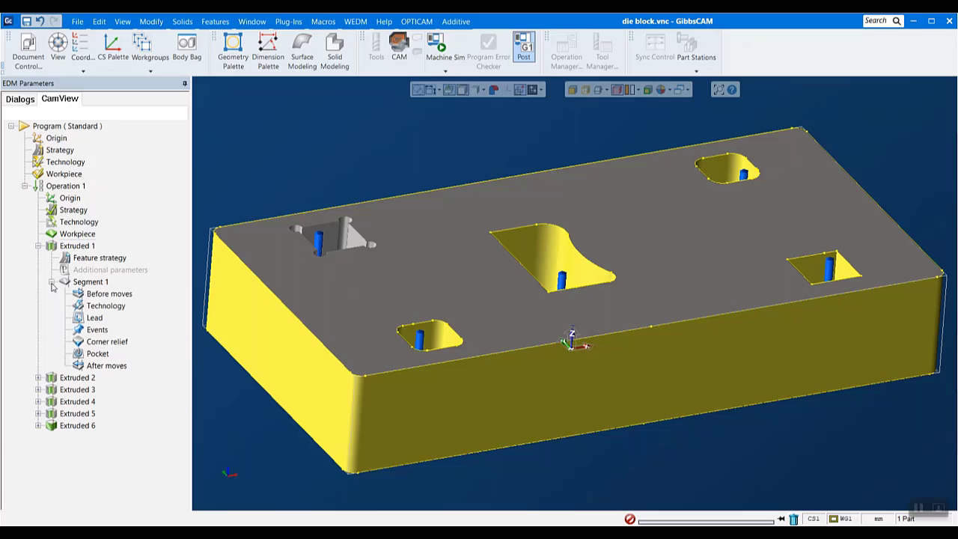
Try a rapid move followed by a wire thread as before moves for Segment 1 of Extruded 1, and discard them
double_click(118, 295)
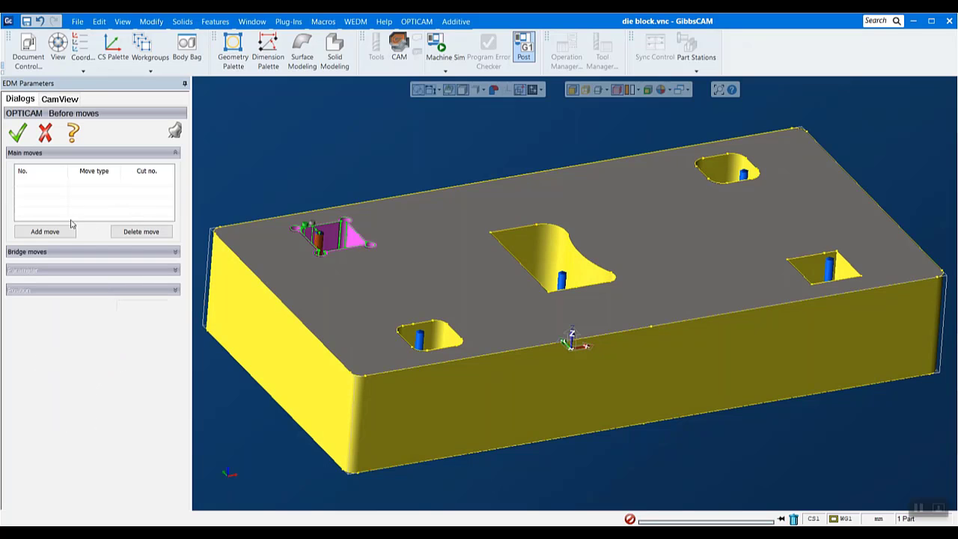
scroll(298, 167, "up", 2)
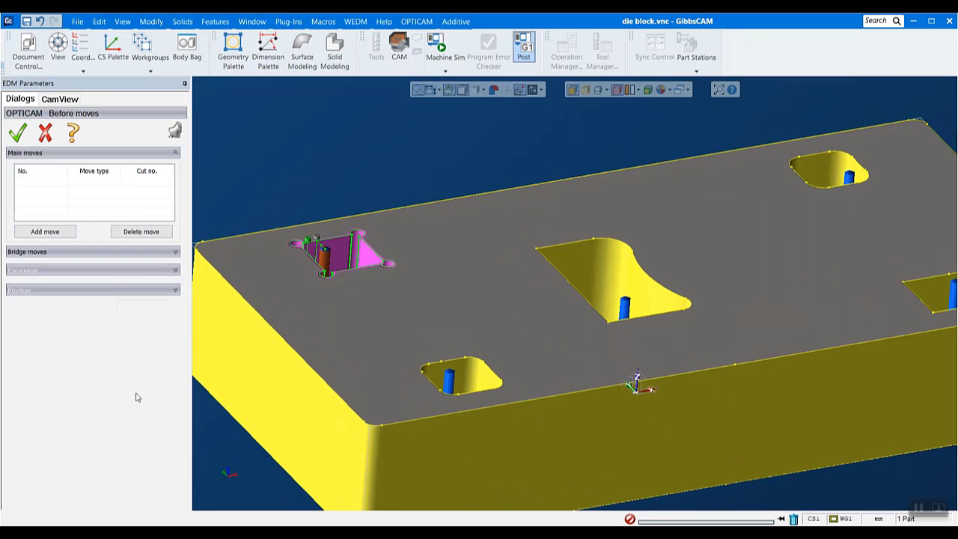
left_click(46, 232)
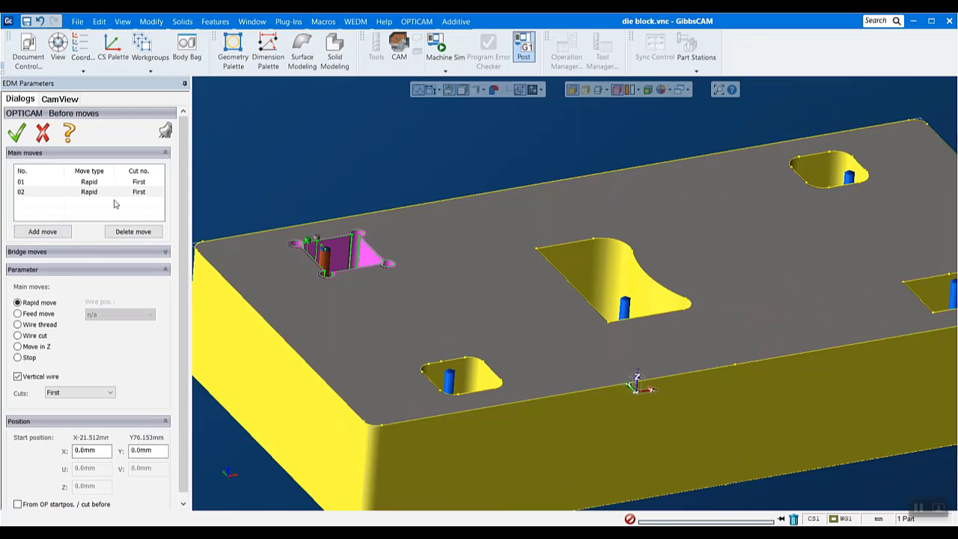
left_click(17, 336)
left_click(17, 324)
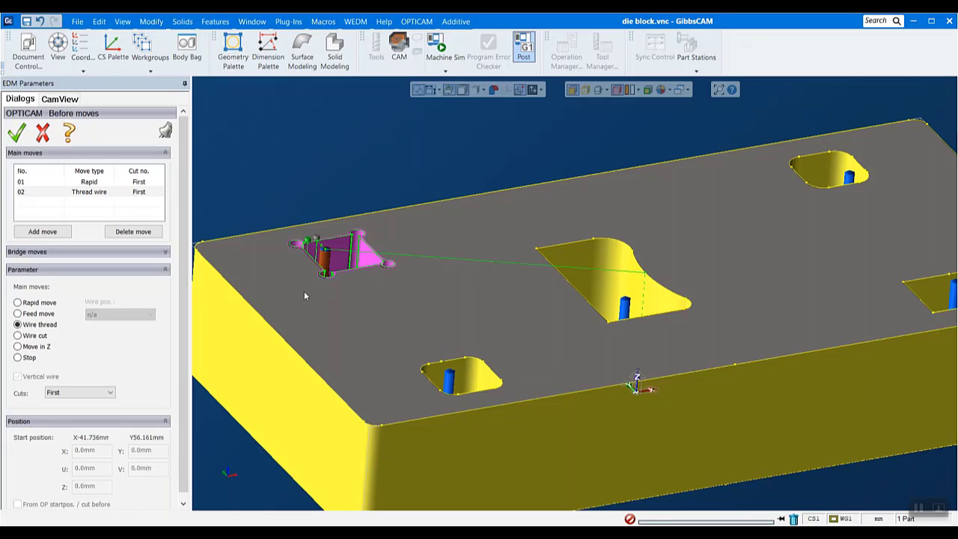
left_click(43, 133)
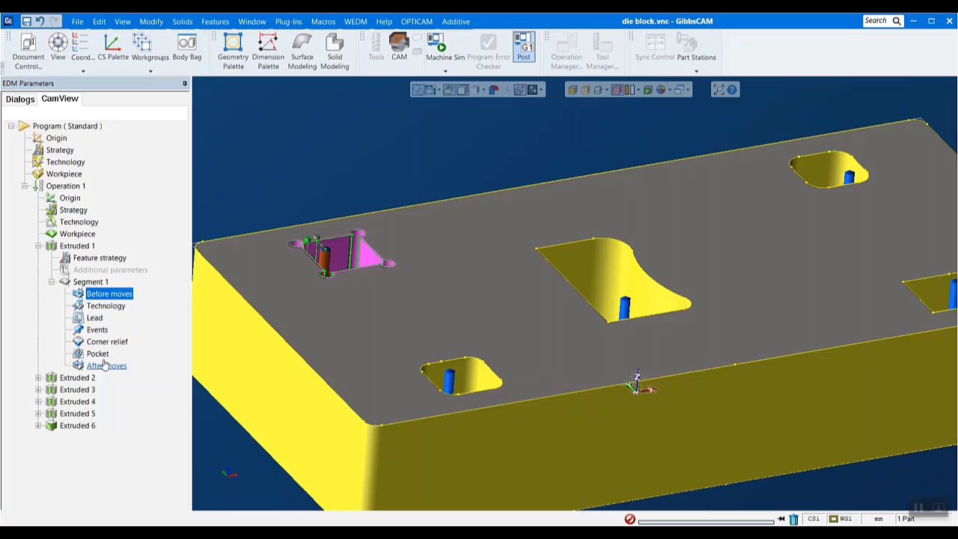
Review the start hole, endpoint and lead on/off settings of Segment 1 in Extruded 1, and leave them without saving
double_click(95, 317)
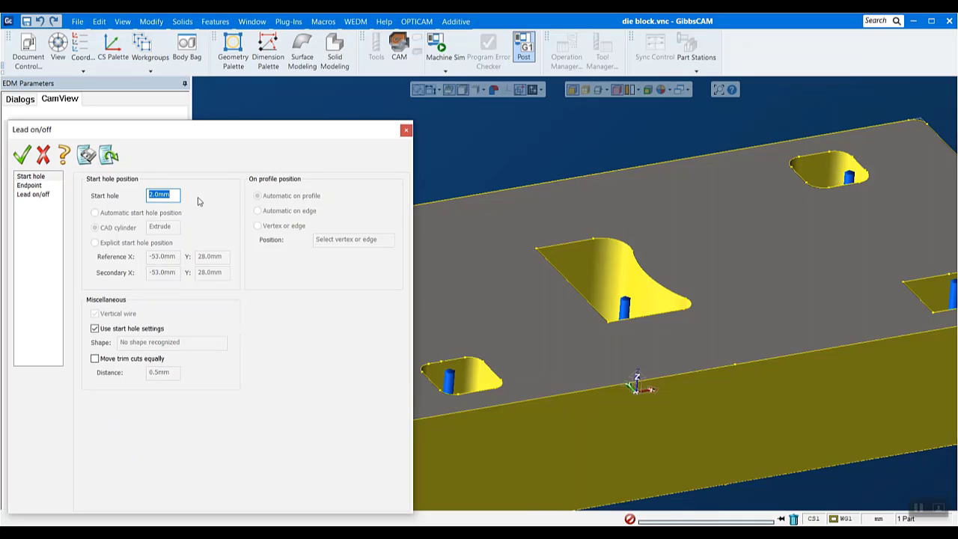
left_click(169, 193)
left_click(30, 186)
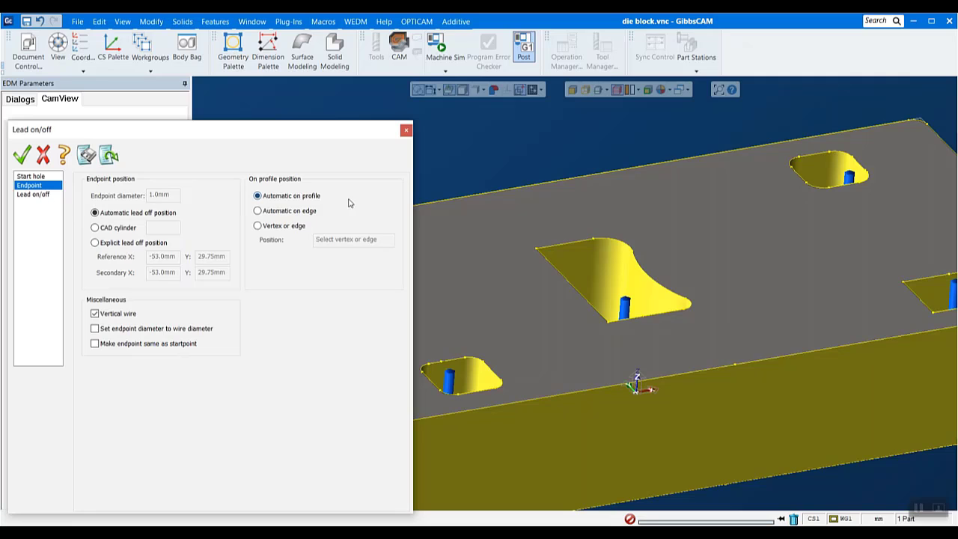
left_click(37, 195)
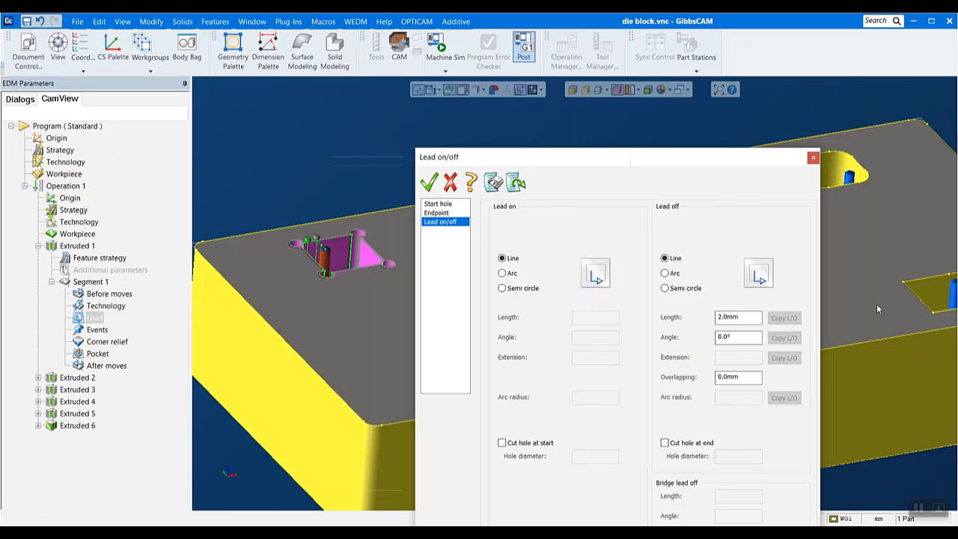
left_click(813, 157)
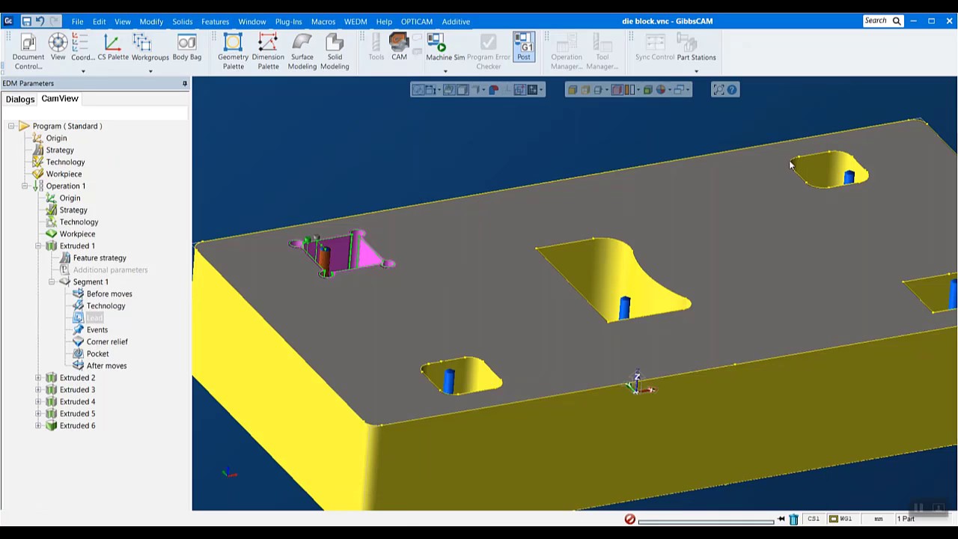
Try a circular loop corner relief on all corners of Segment 1 in Extruded 1, and discard it
double_click(119, 343)
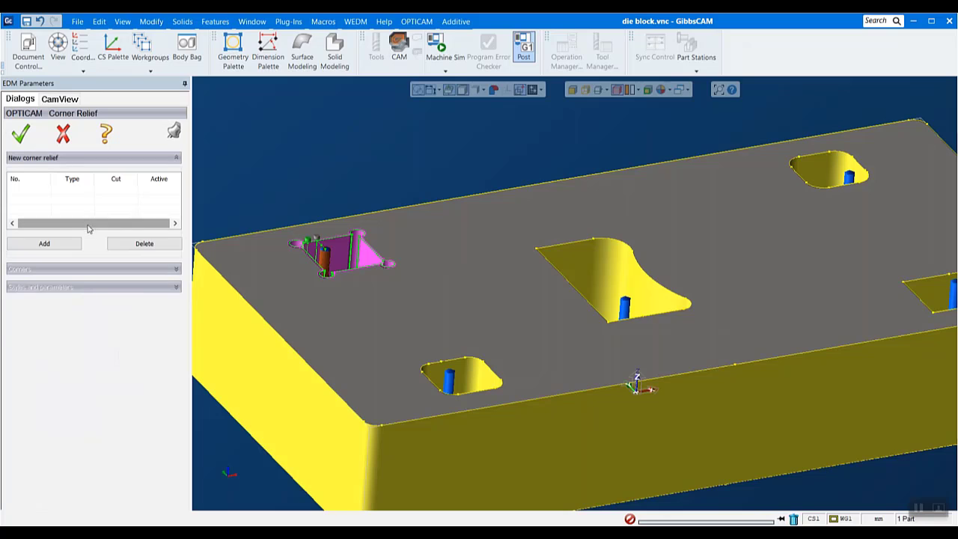
left_click(44, 243)
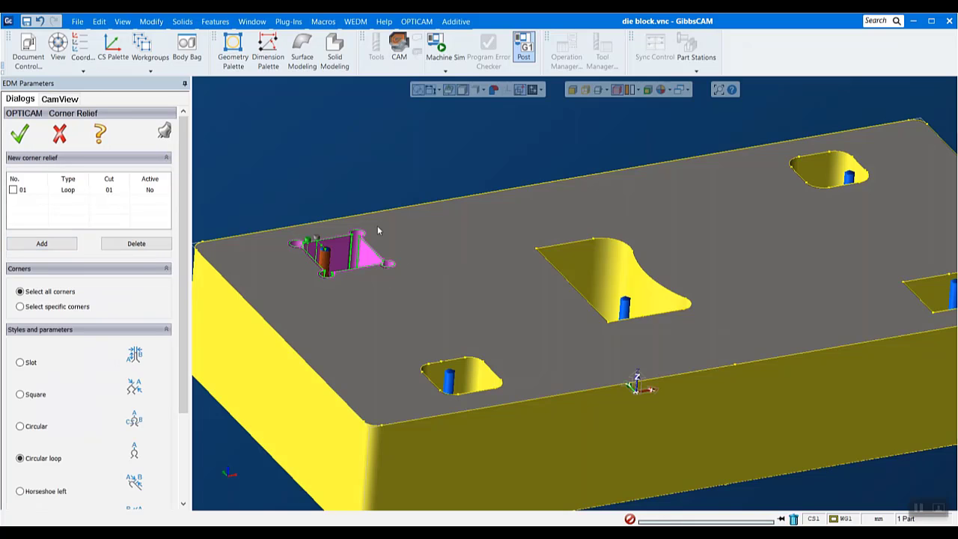
scroll(171, 367, "down", 2)
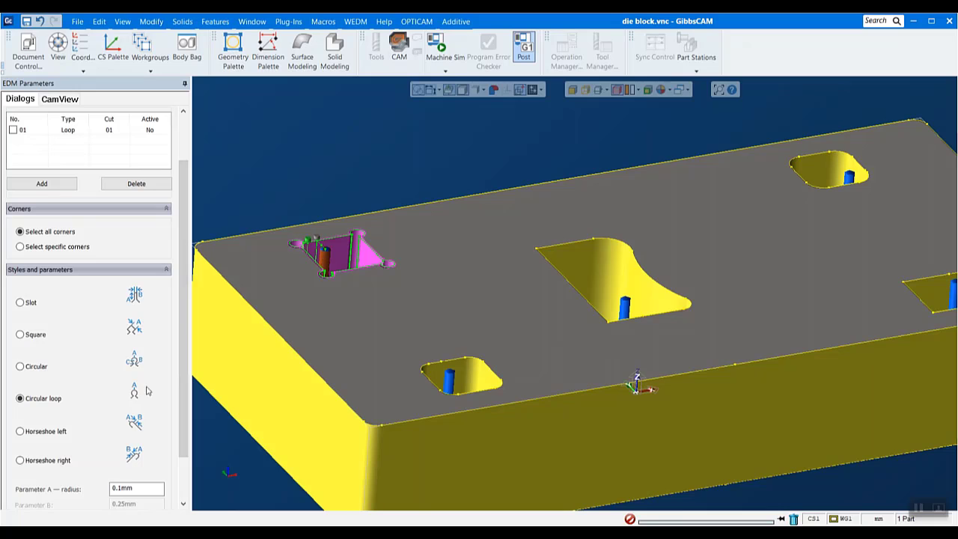
double_click(137, 489)
scroll(140, 395, "up", 2)
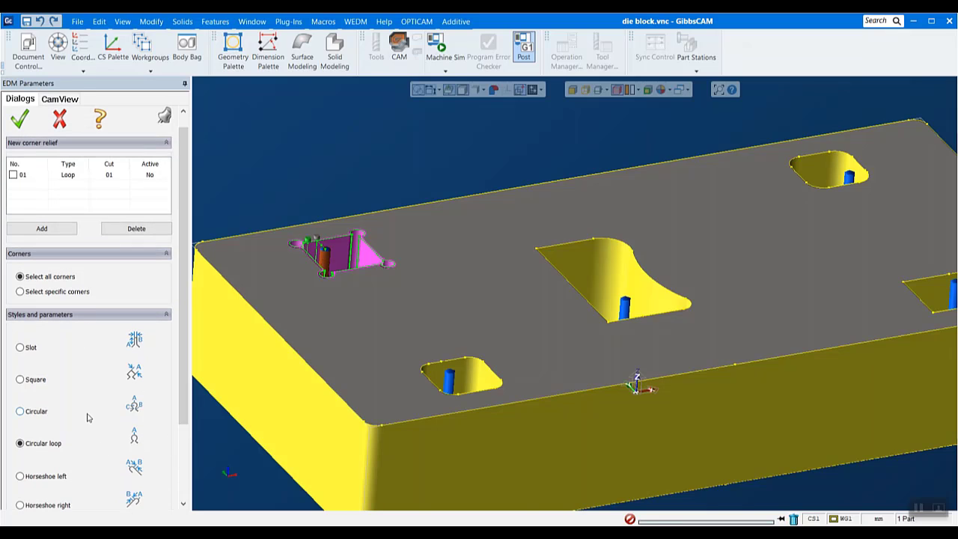
scroll(87, 421, "up", 1)
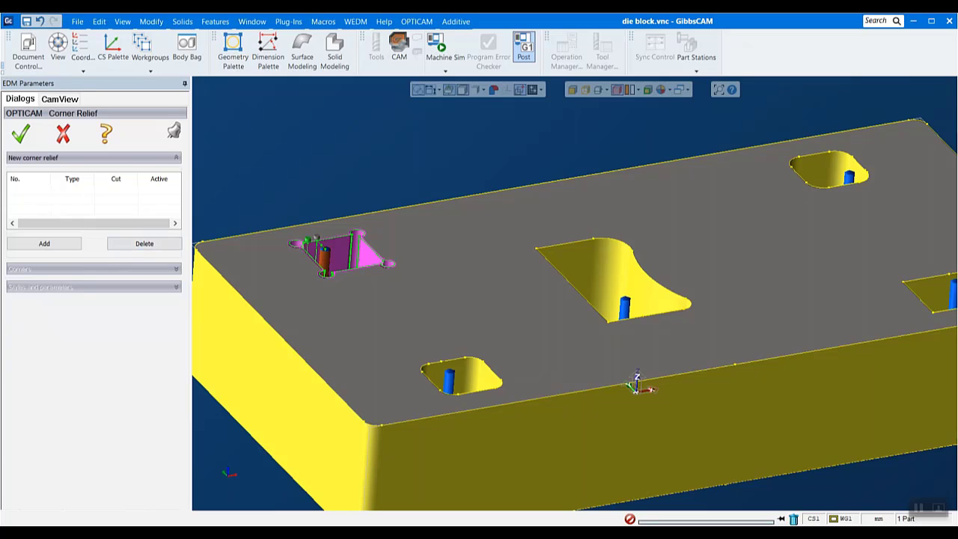
left_click(61, 136)
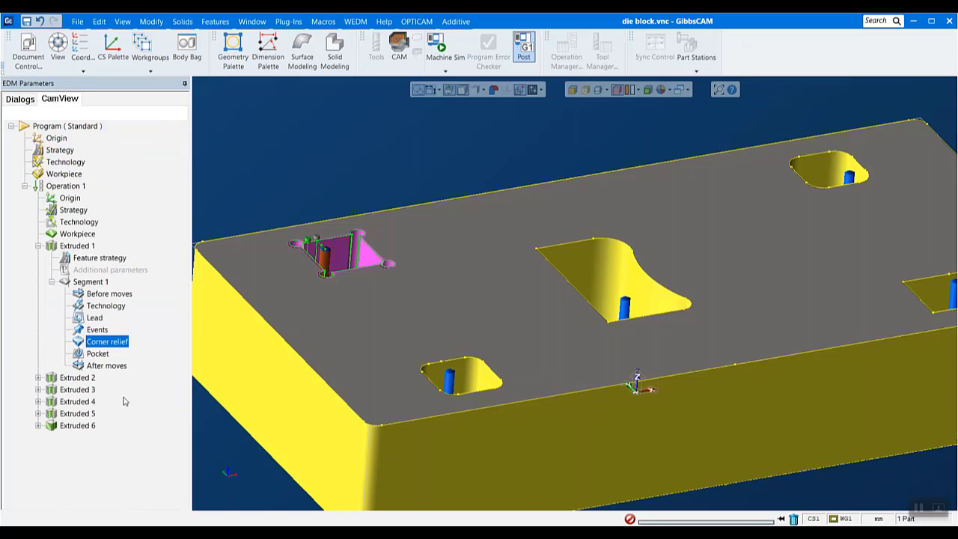
Review the pocketing methods and parameters for Segment 1 of Extruded 1, leave them without saving, and return to the whole block
double_click(97, 355)
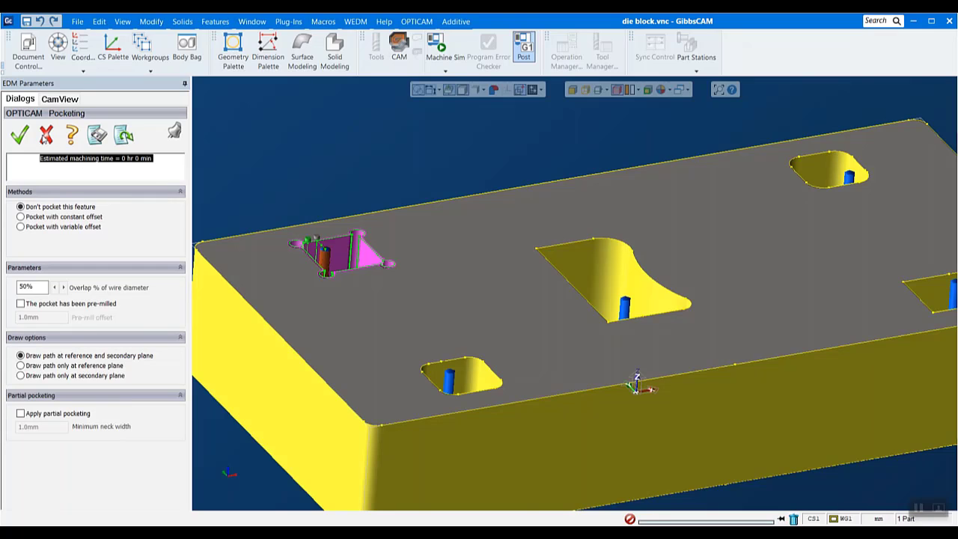
left_click(45, 136)
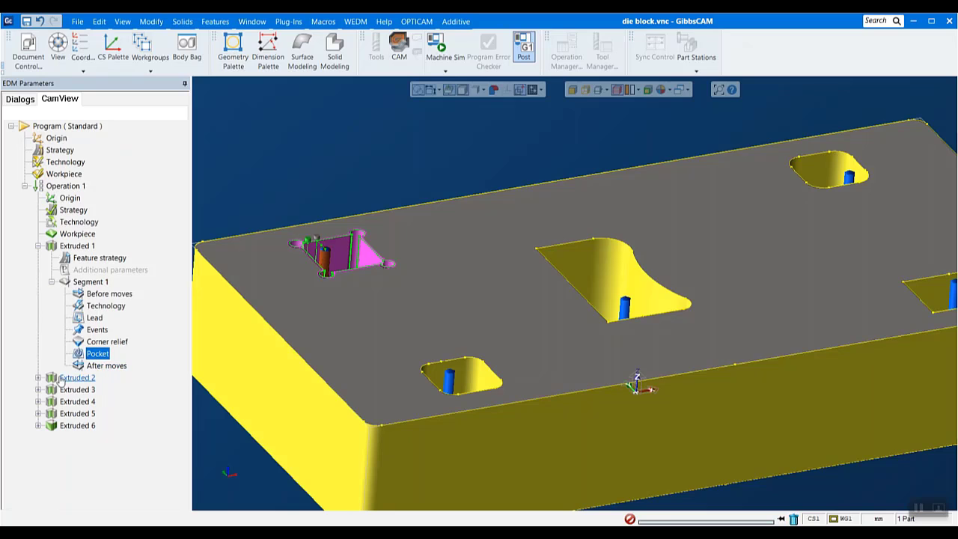
scroll(588, 309, "down", 3)
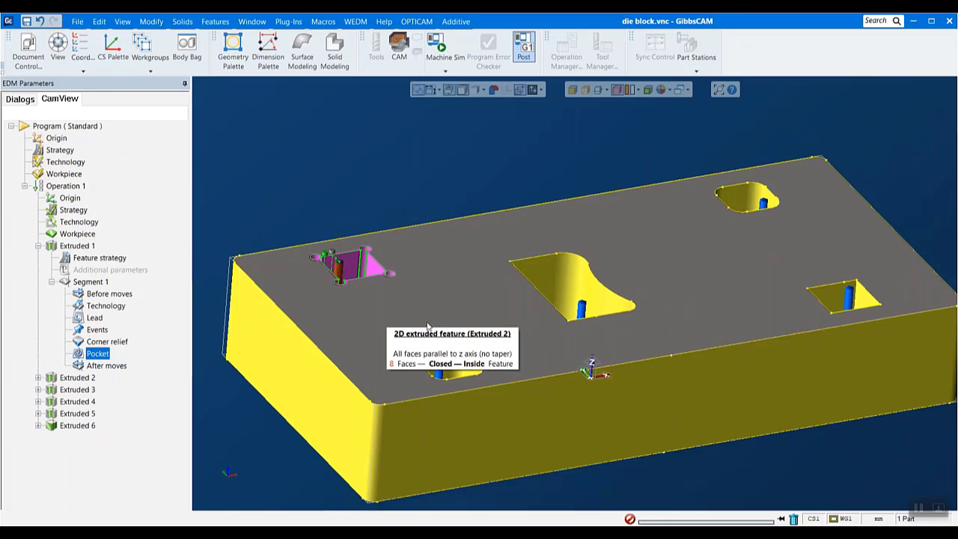
middle_click_drag(884, 230, 867, 272)
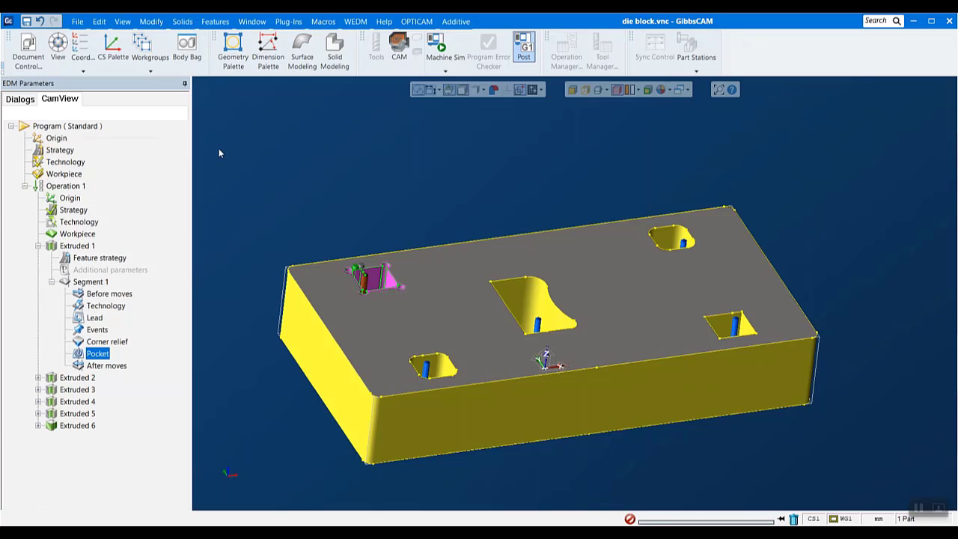
Create a new part file named Untitled.vnc in the EDM Web Claas Files folder
left_click(73, 20)
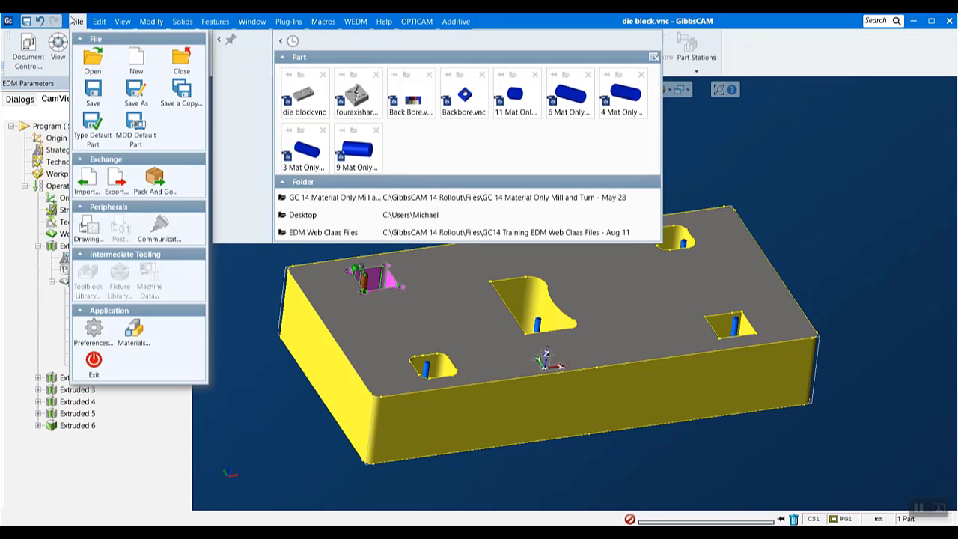
left_click(144, 68)
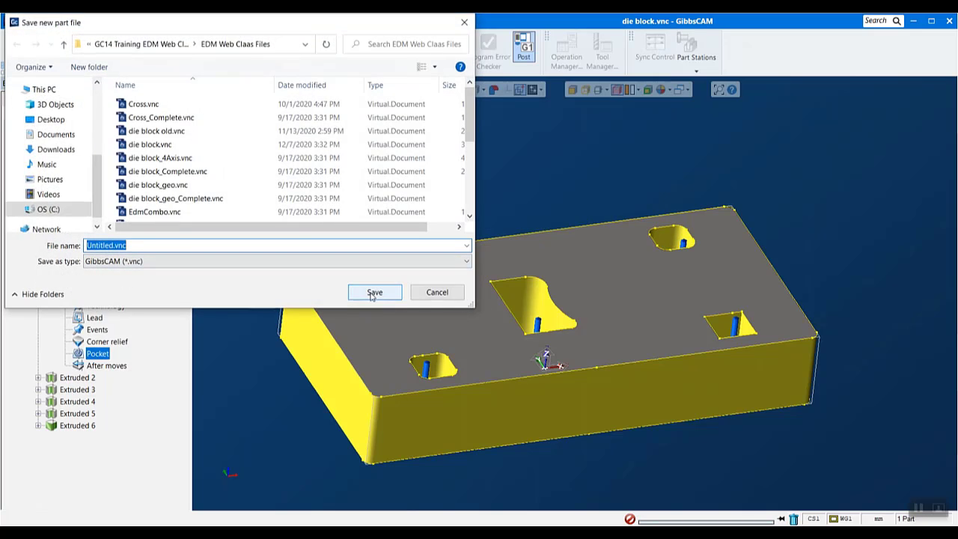
left_click(374, 296)
left_click(556, 295)
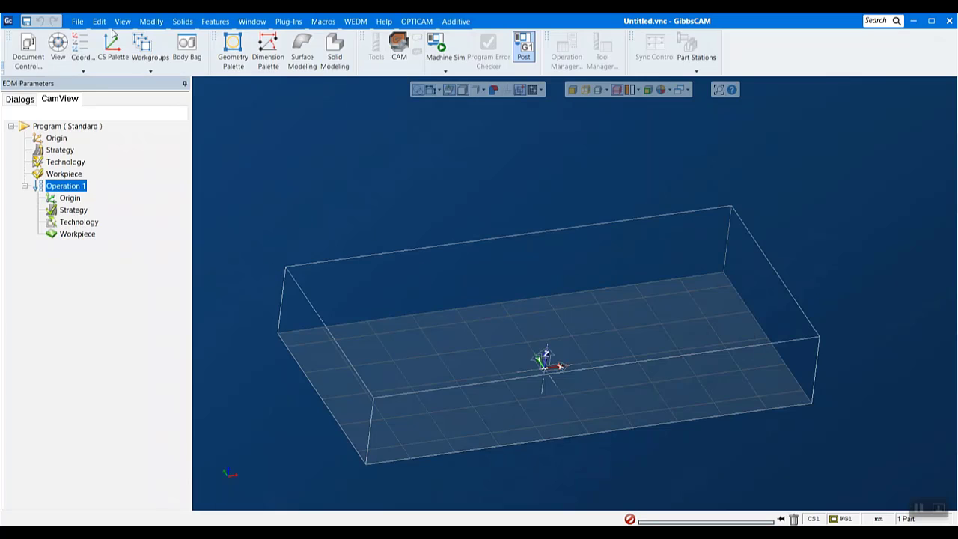
Import the Parasolid file fouraxishard solid.x_t into the new part
left_click(77, 21)
left_click(87, 183)
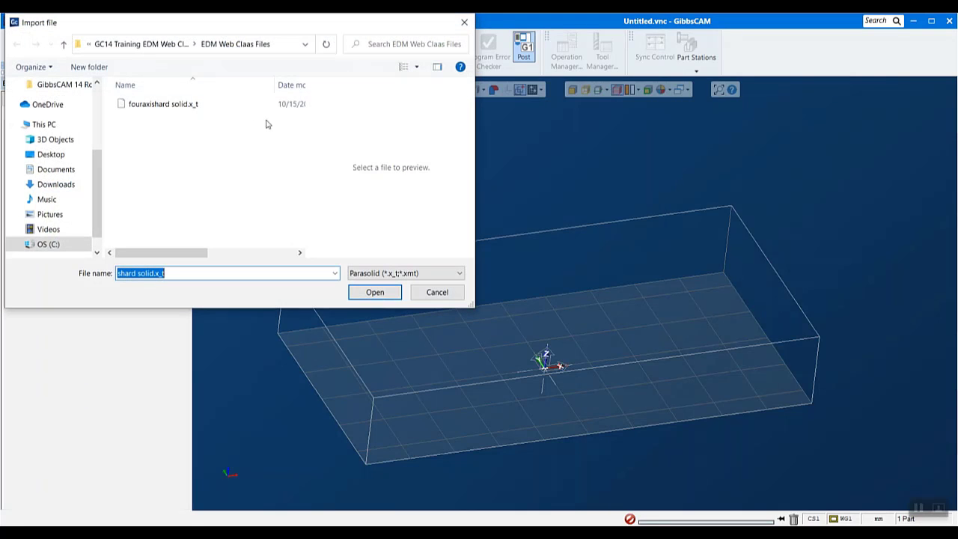
left_click(190, 104)
left_click(360, 297)
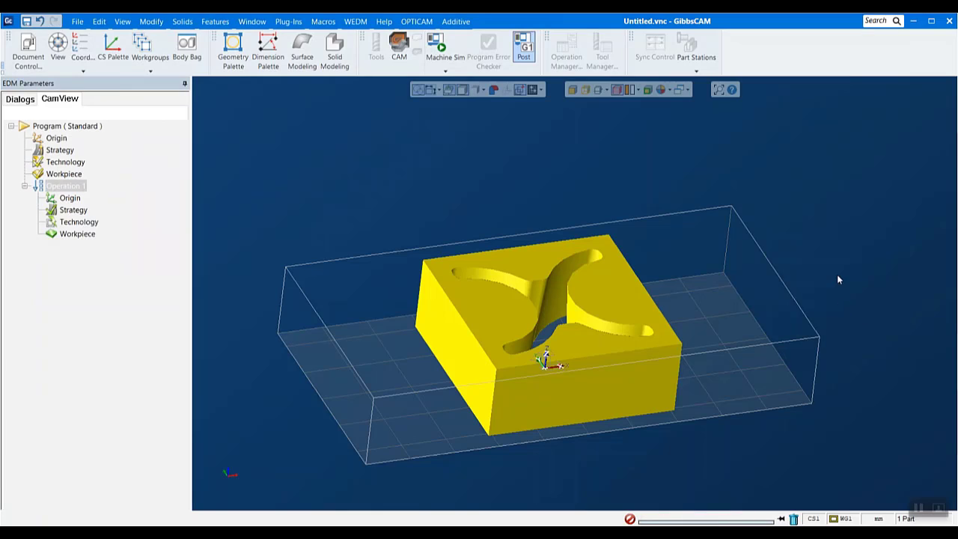
scroll(838, 278, "down", 1)
middle_click_drag(838, 278, 815, 291)
middle_click_drag(655, 284, 777, 289)
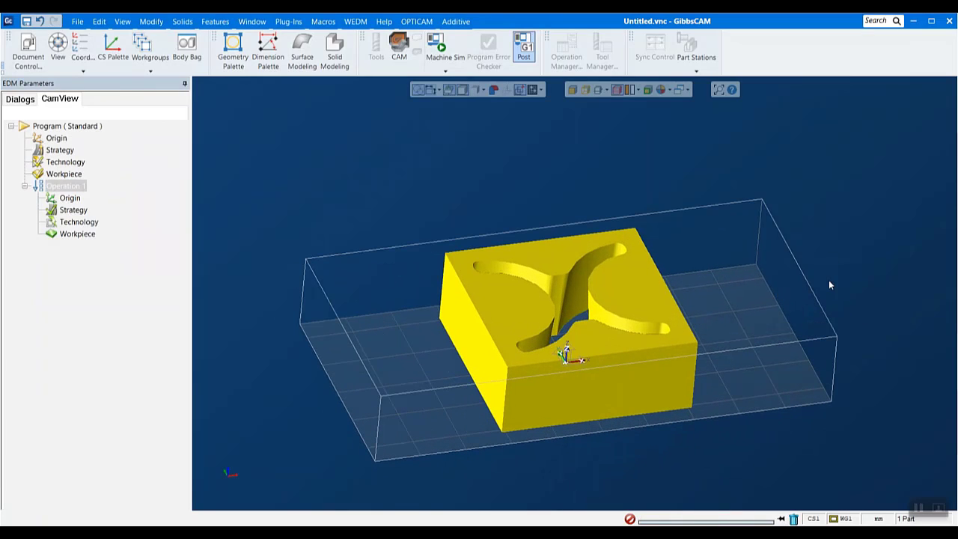
Set the imported body's chord height to 0.001 in its properties and apply it
right_click(635, 292)
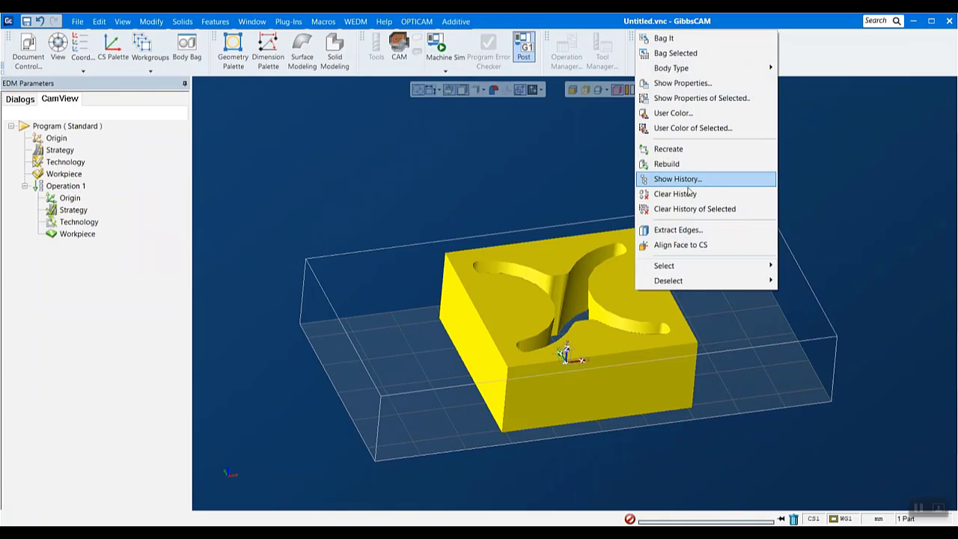
left_click(704, 85)
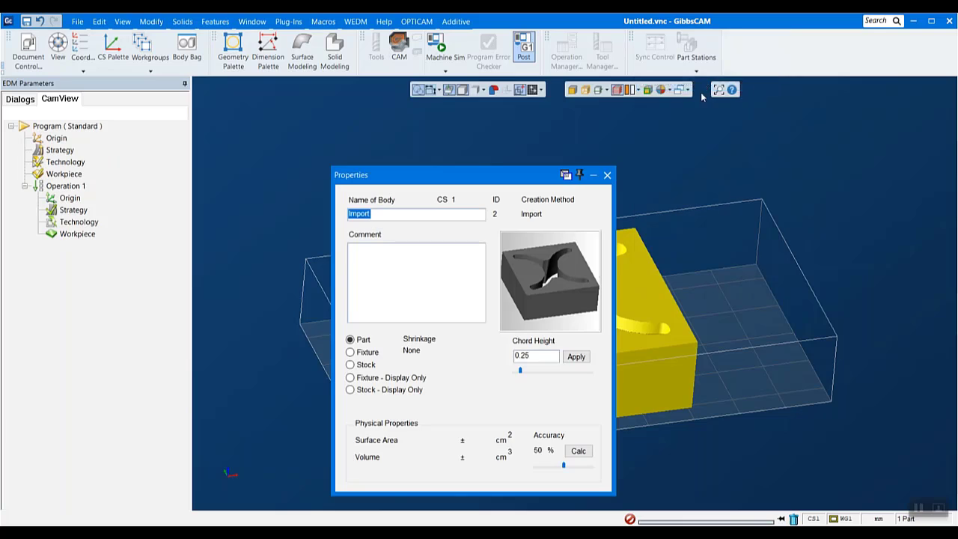
left_click(535, 361)
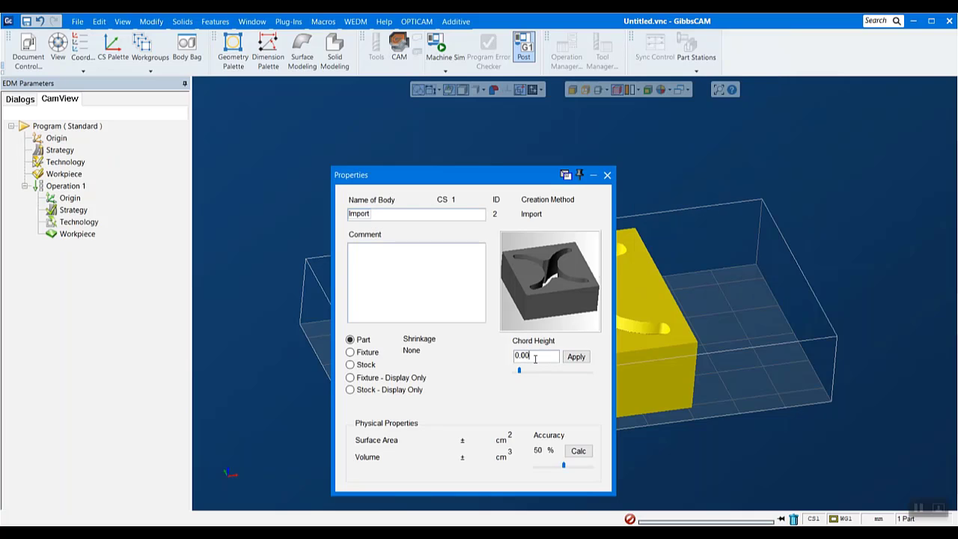
type("1")
left_click(575, 357)
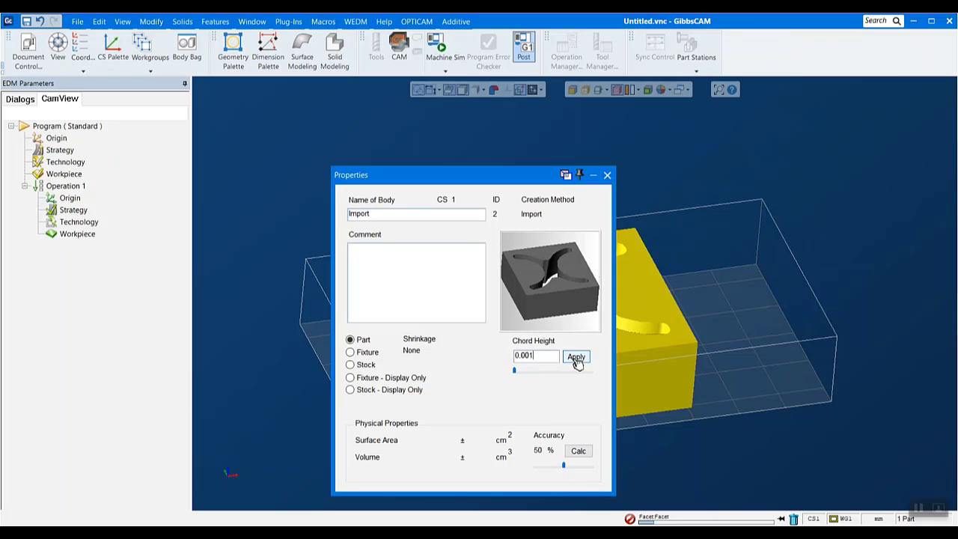
left_click(607, 176)
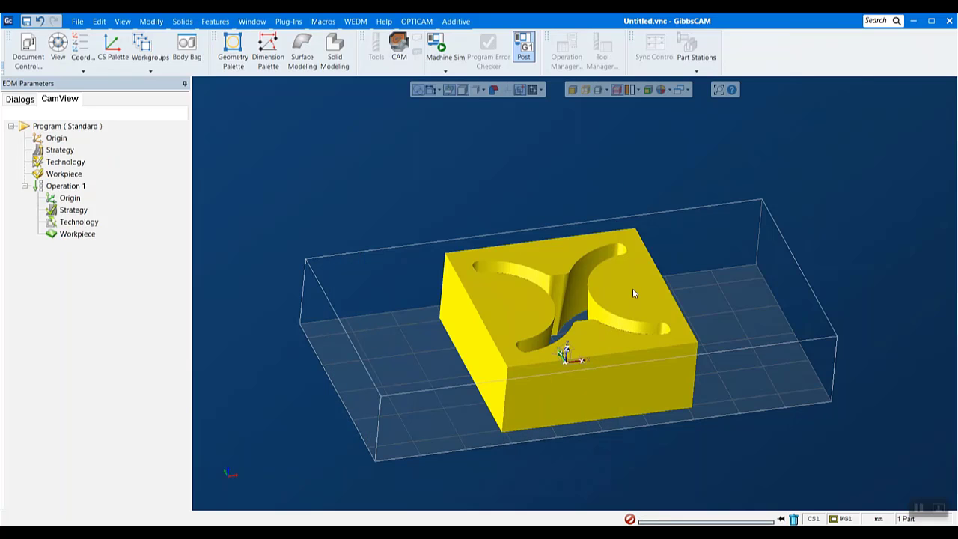
Shrink-wrap the stock to the imported tapered block
middle_click_drag(627, 291, 612, 339)
left_click(740, 317)
left_click(69, 126)
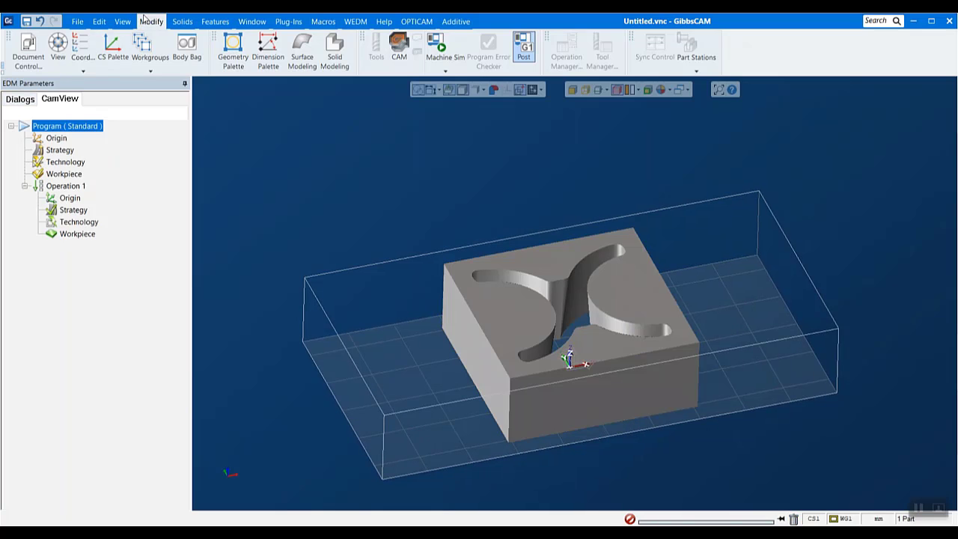
left_click(152, 21)
scroll(150, 505, "down", 4)
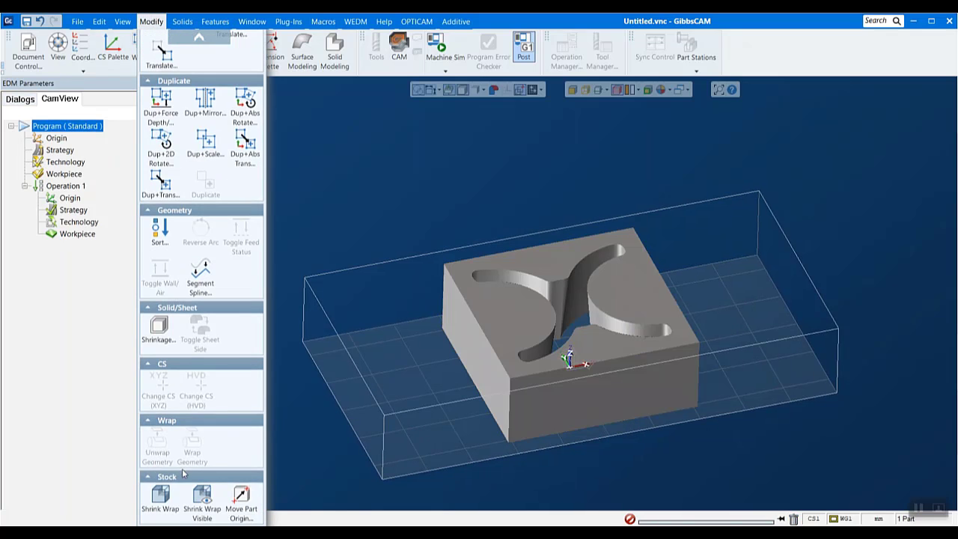
left_click(160, 498)
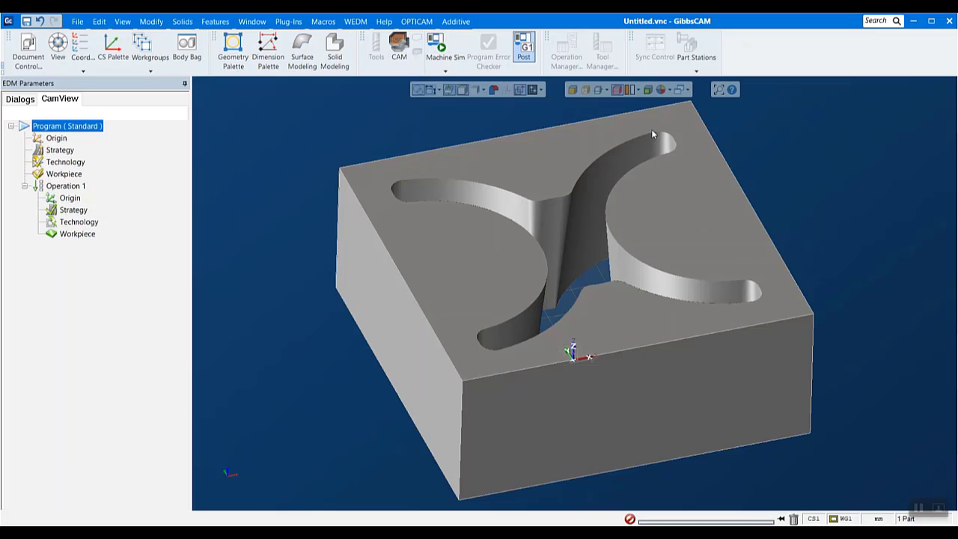
Examine the X-shaped opening's tapered walls from the top view, the opposite side and an angled view
mouse_move(235, 494)
left_click(237, 454)
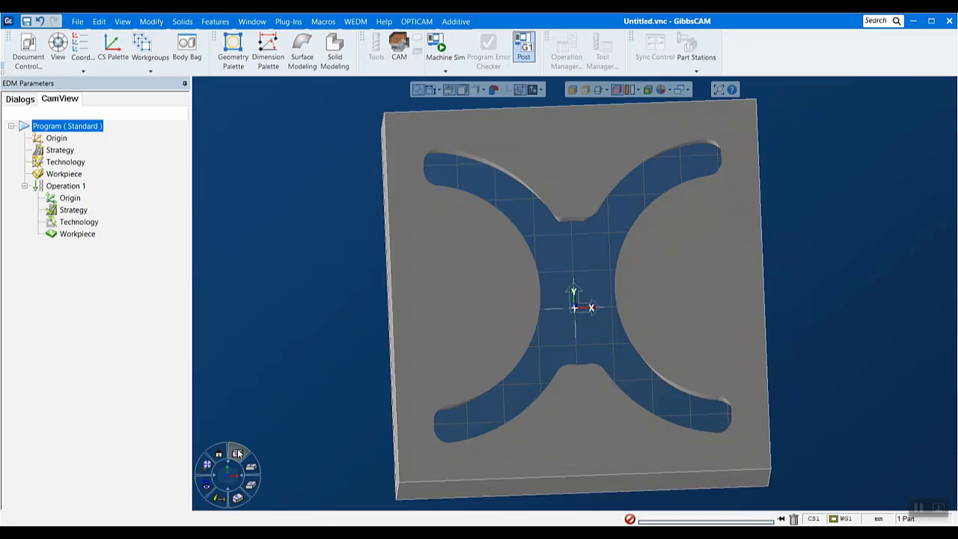
mouse_move(196, 452)
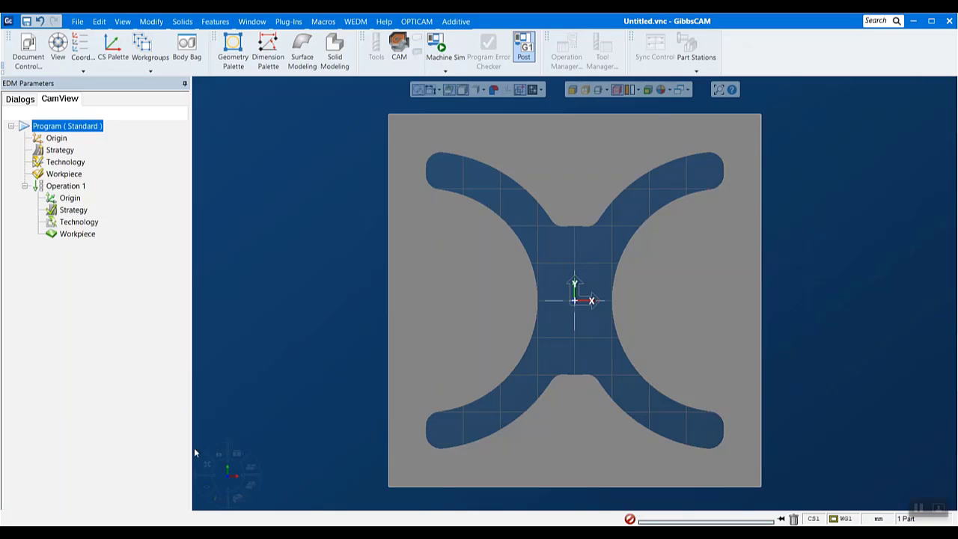
left_click(237, 454)
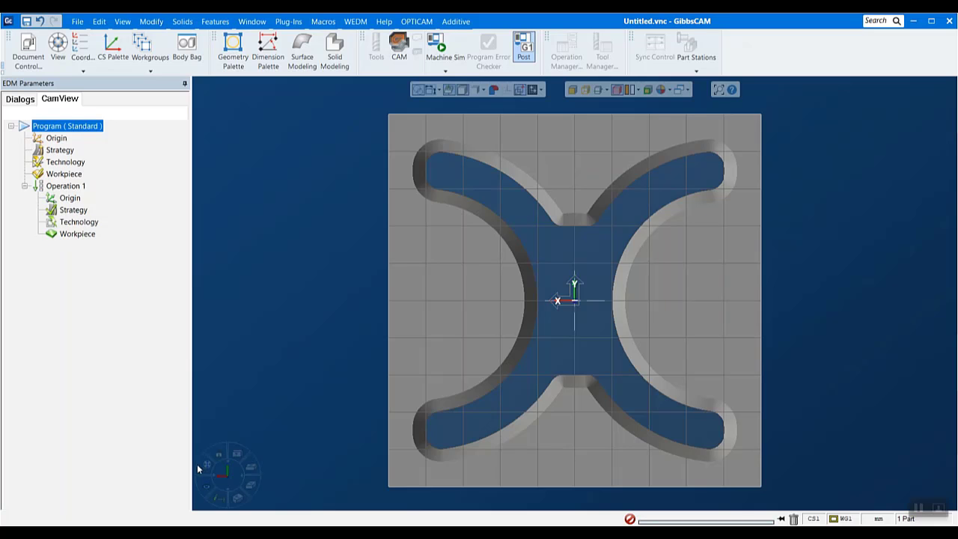
mouse_move(223, 470)
left_click(238, 455)
middle_click_drag(703, 419, 625, 224)
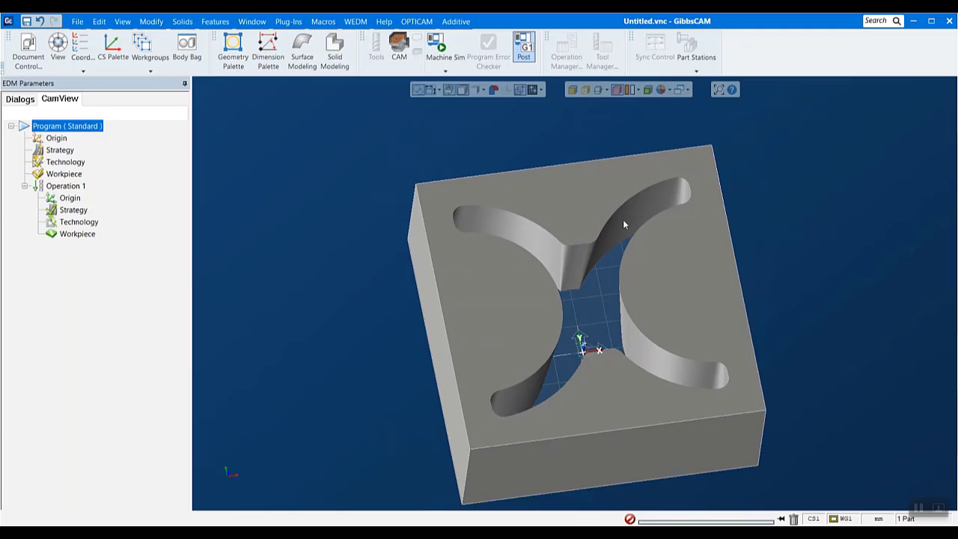
Create a feature from the X-shaped opening's inner wall using Manual Feature Recognition with automatic connection
left_click(384, 21)
left_click(417, 21)
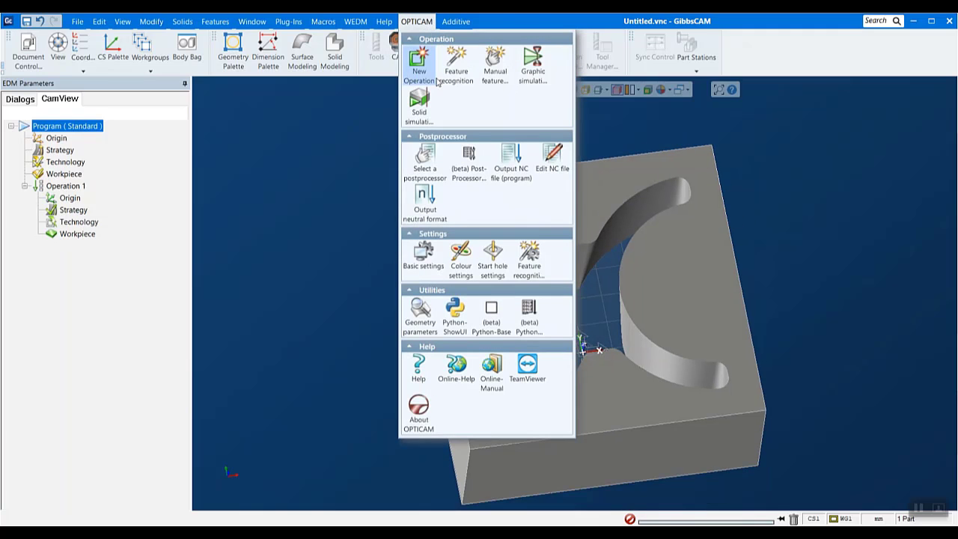
left_click(495, 67)
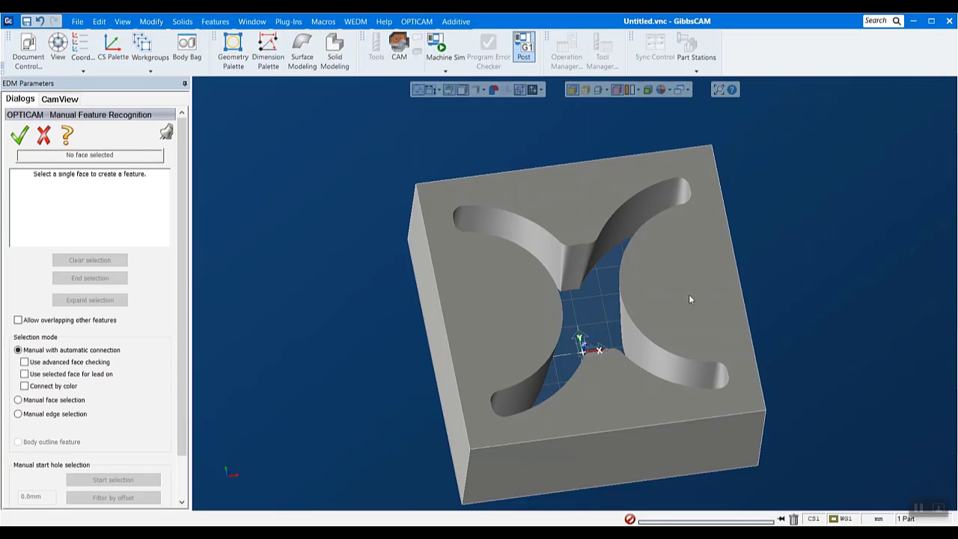
middle_click_drag(644, 341, 614, 213)
scroll(603, 247, "up", 3)
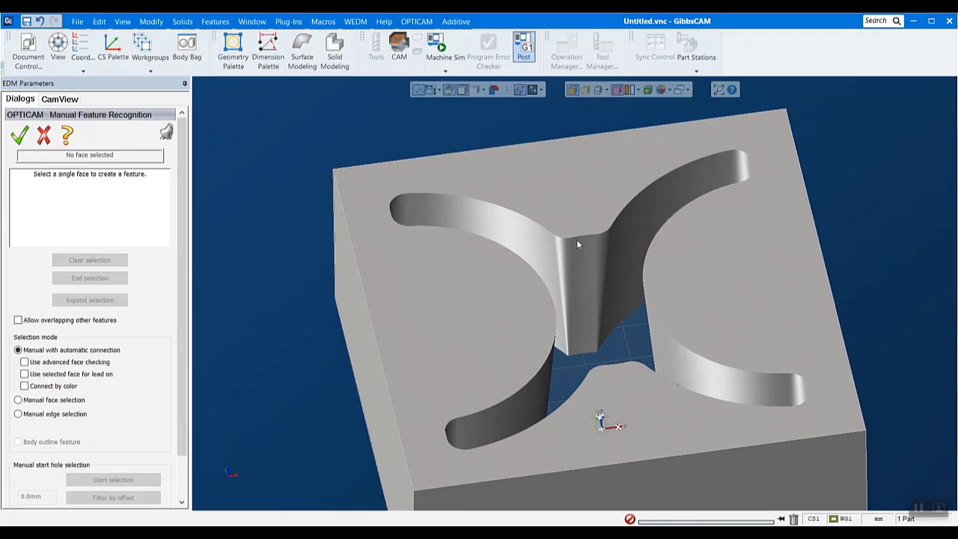
left_click(585, 244)
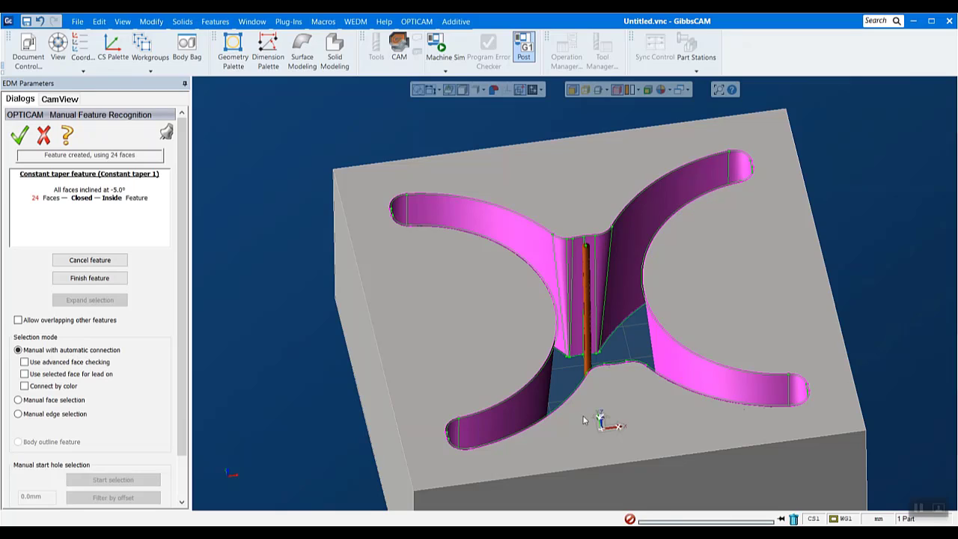
middle_click_drag(450, 152, 649, 288)
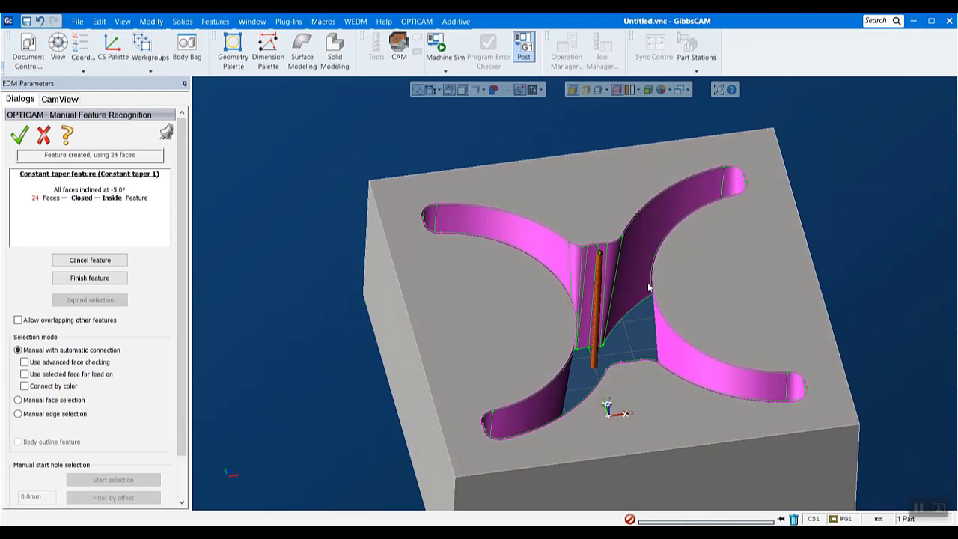
left_click(18, 140)
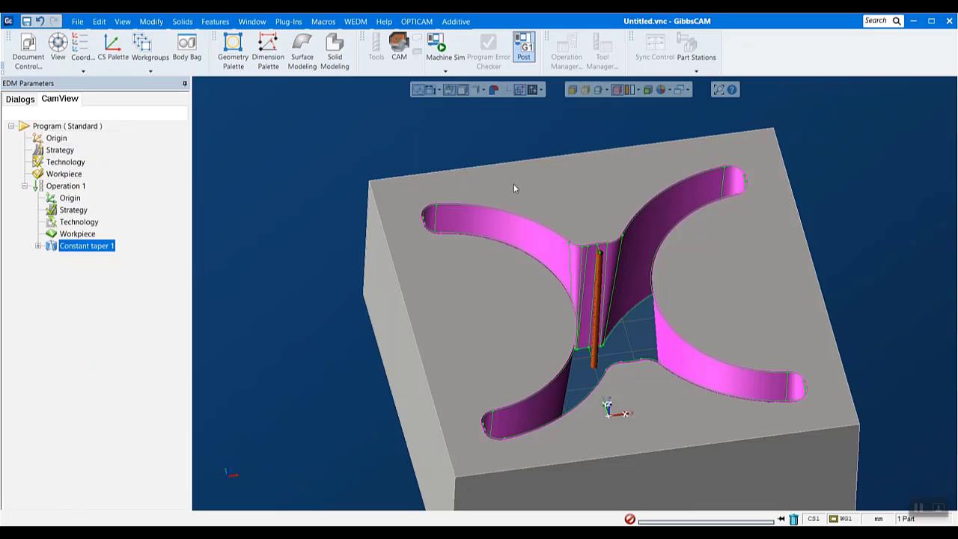
Examine the Constant taper 1 feature's highlighted walls and start hole from several angles
middle_click_drag(514, 184, 556, 294)
scroll(867, 355, "down", 3)
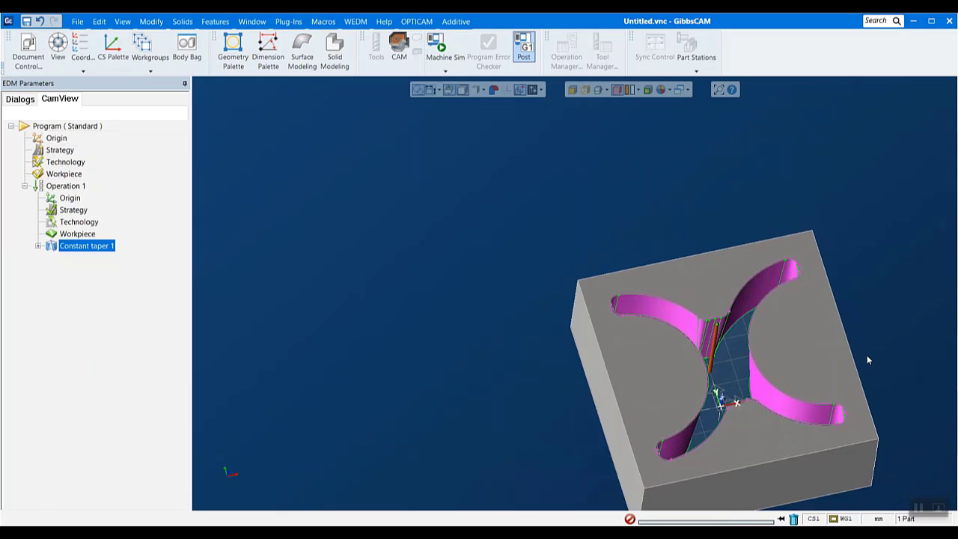
middle_click_drag(928, 396, 834, 387)
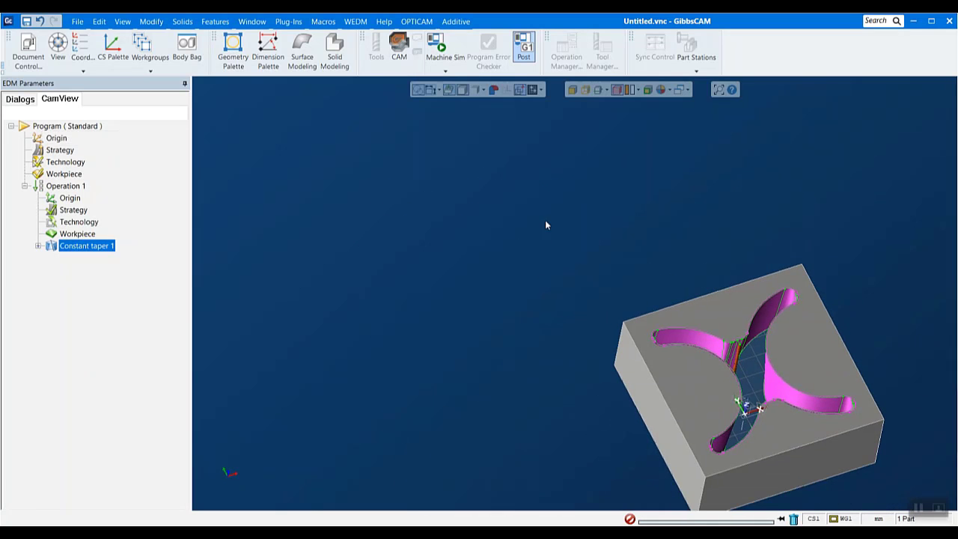
left_click_drag(546, 223, 940, 509)
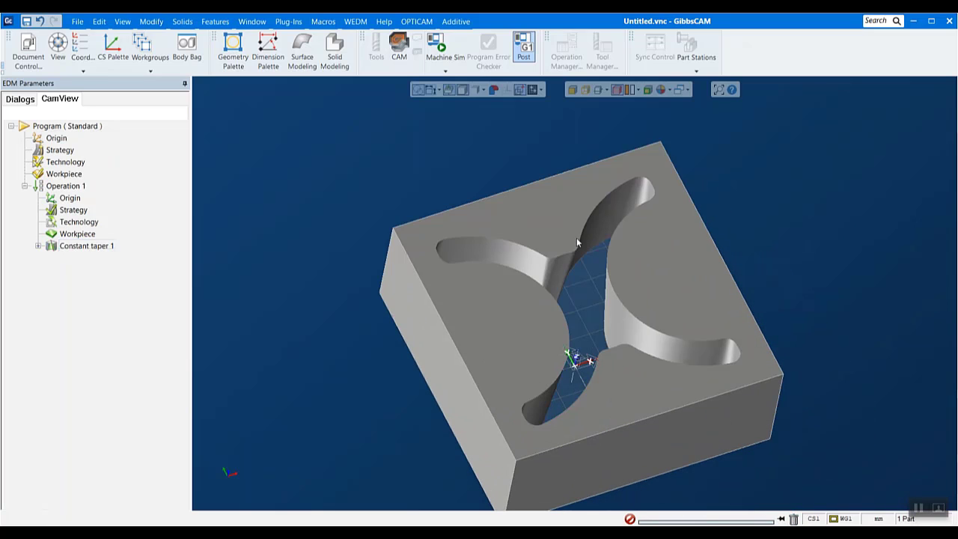
left_click(87, 246)
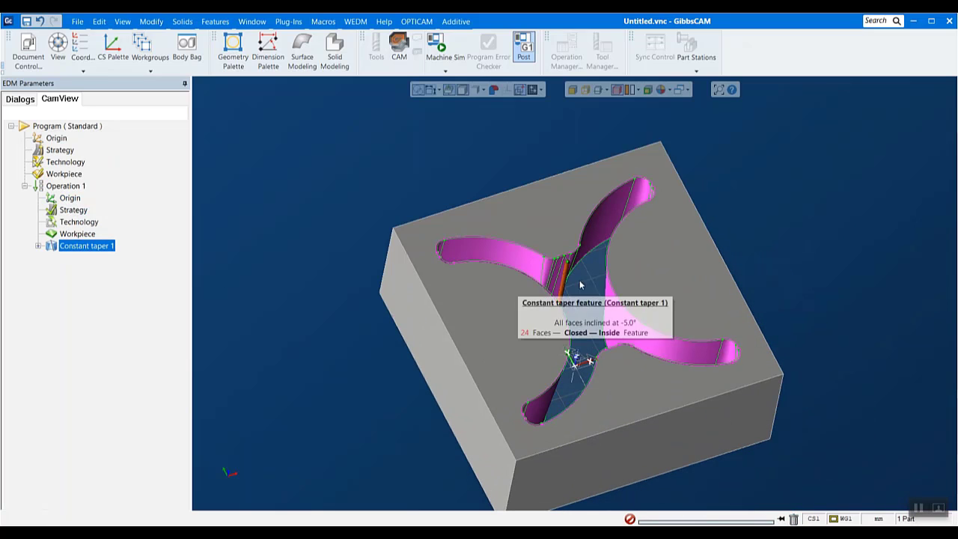
scroll(611, 257, "up", 3)
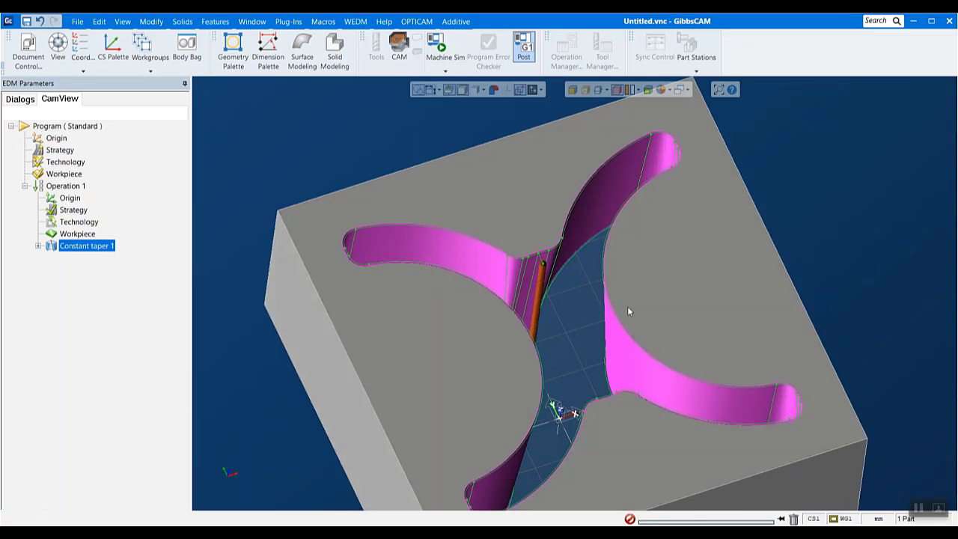
middle_click_drag(628, 306, 565, 330)
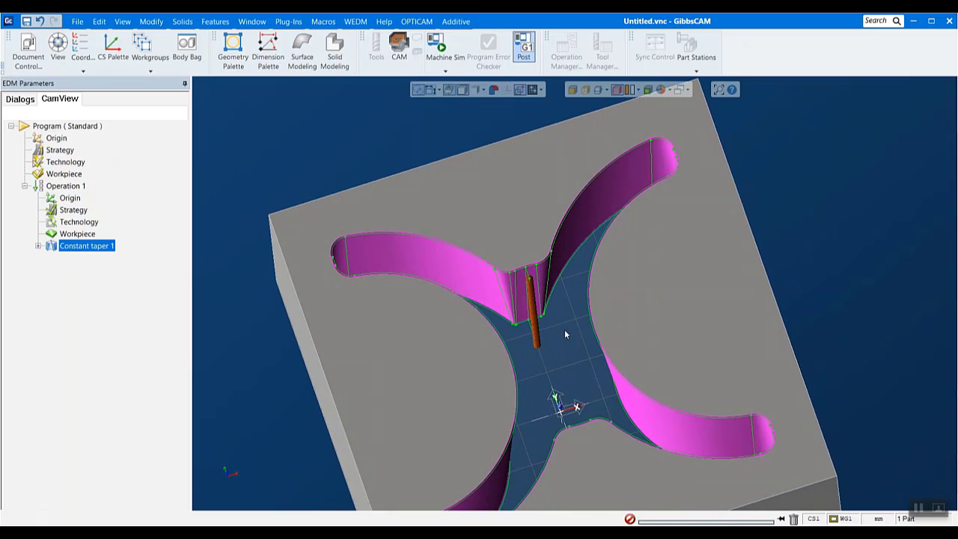
Run the graphic simulation of Operation 1 at an increased speed, watch the wire's taper cut, and close the simulation
right_click(66, 187)
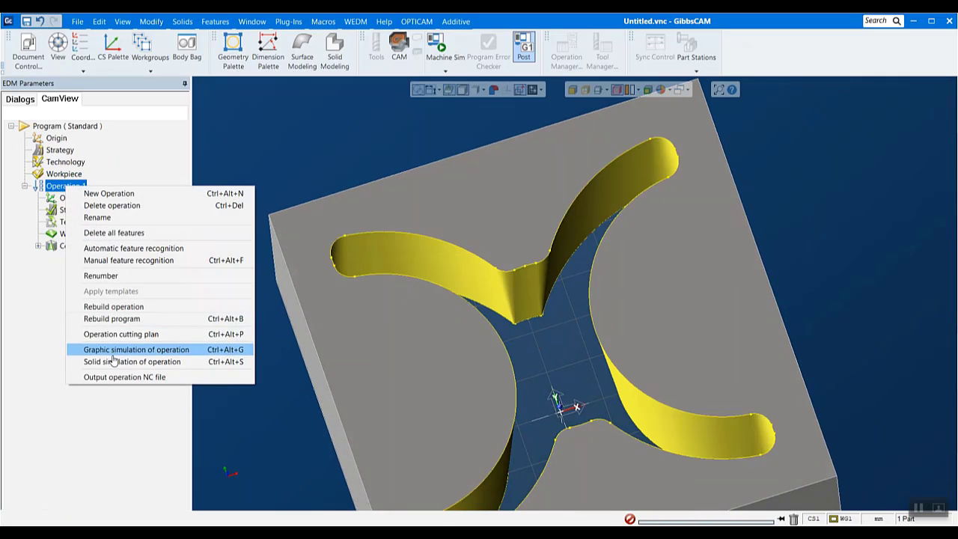
left_click(112, 349)
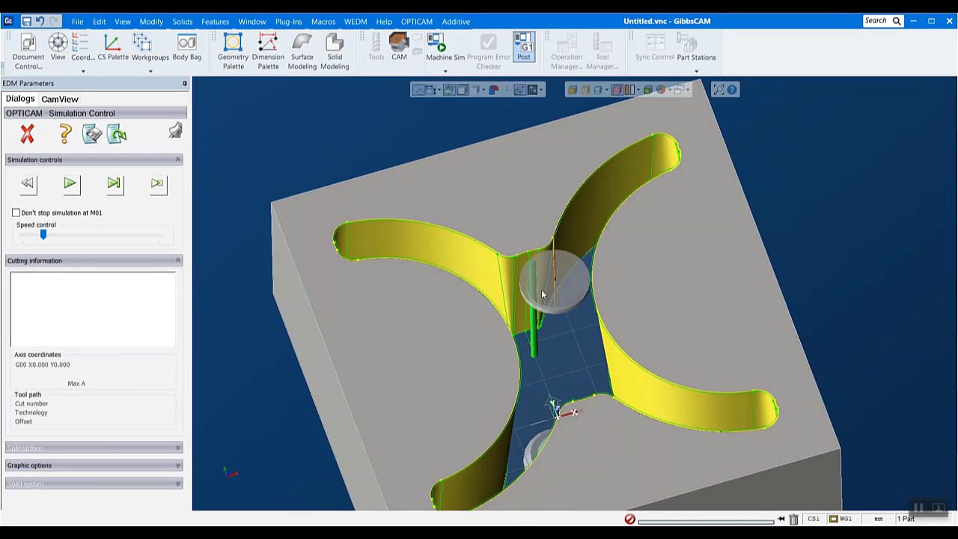
left_click(75, 191)
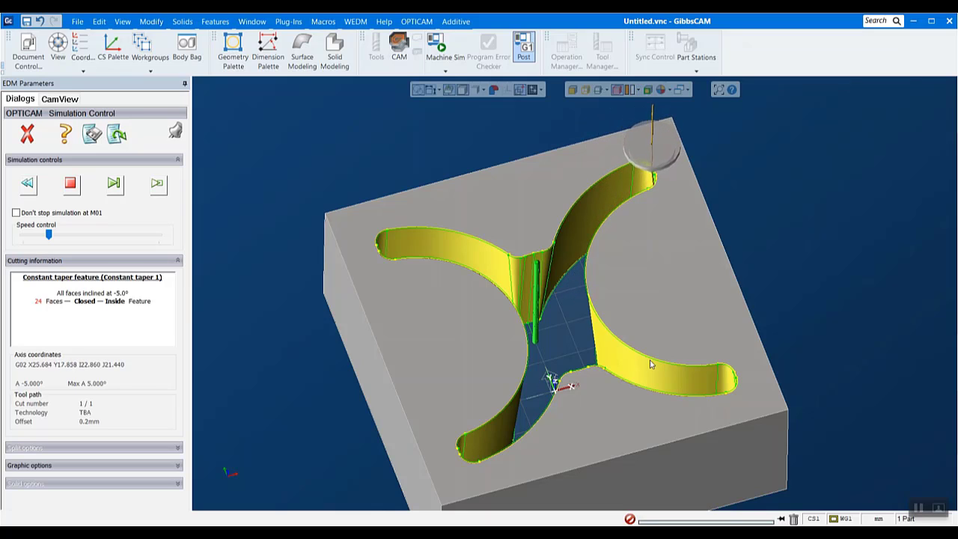
middle_click_drag(473, 362, 533, 439)
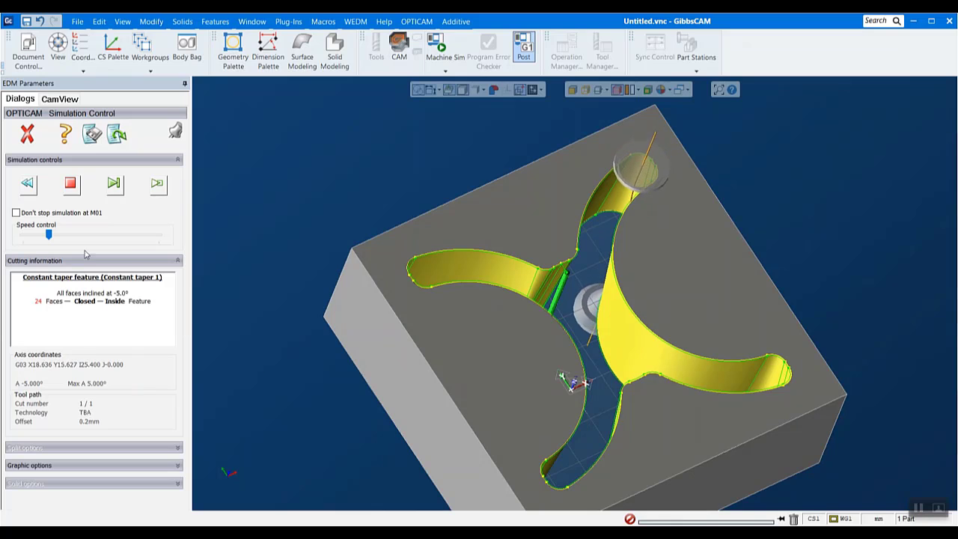
left_click_drag(48, 234, 61, 235)
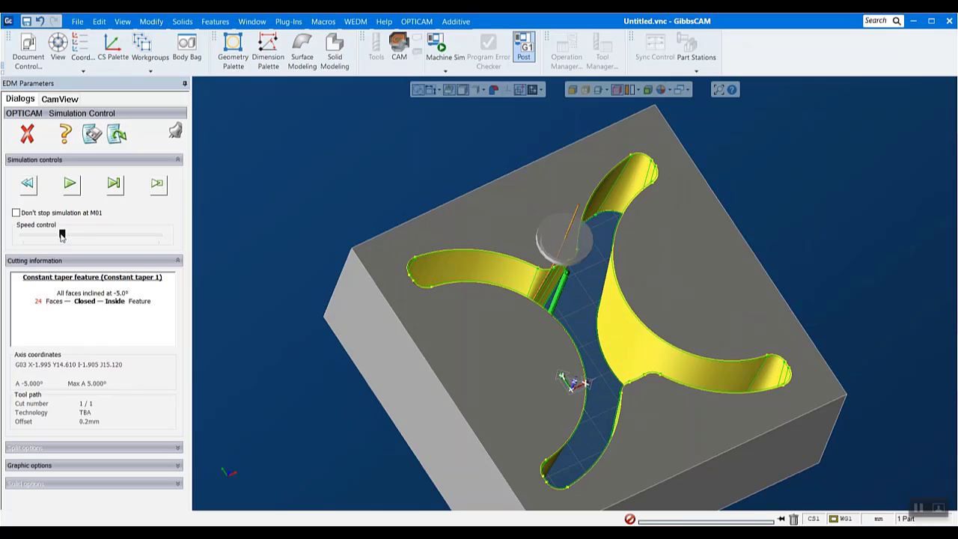
middle_click_drag(295, 423, 372, 262)
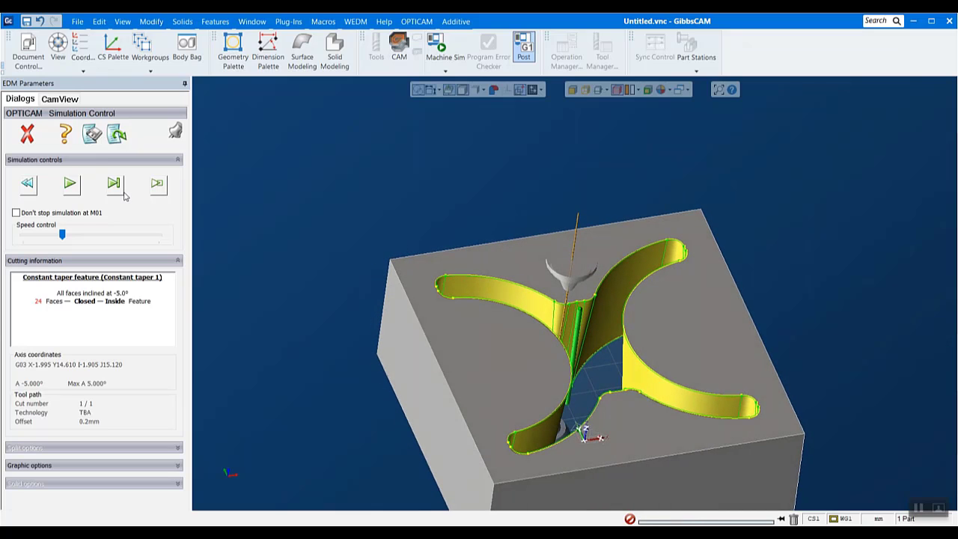
left_click(70, 185)
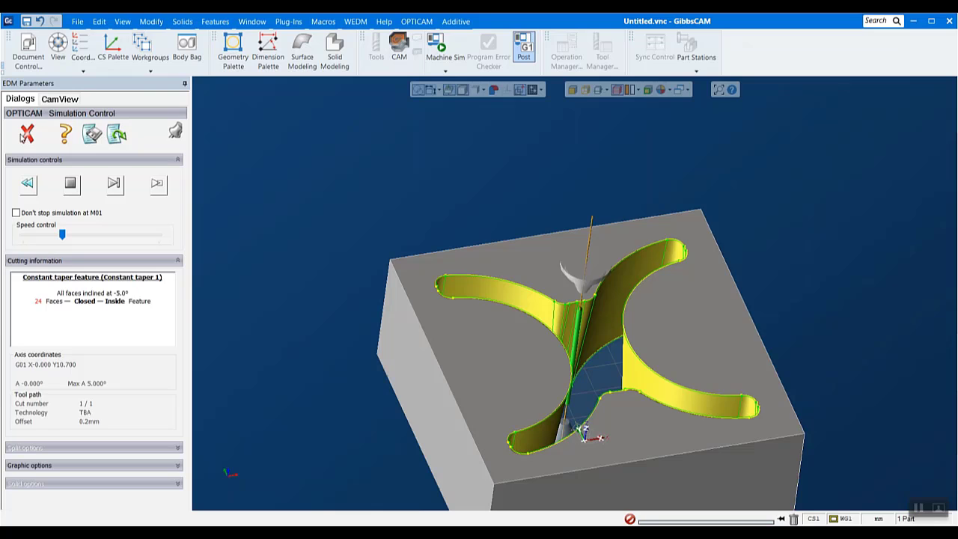
left_click(26, 134)
scroll(915, 389, "down", 2)
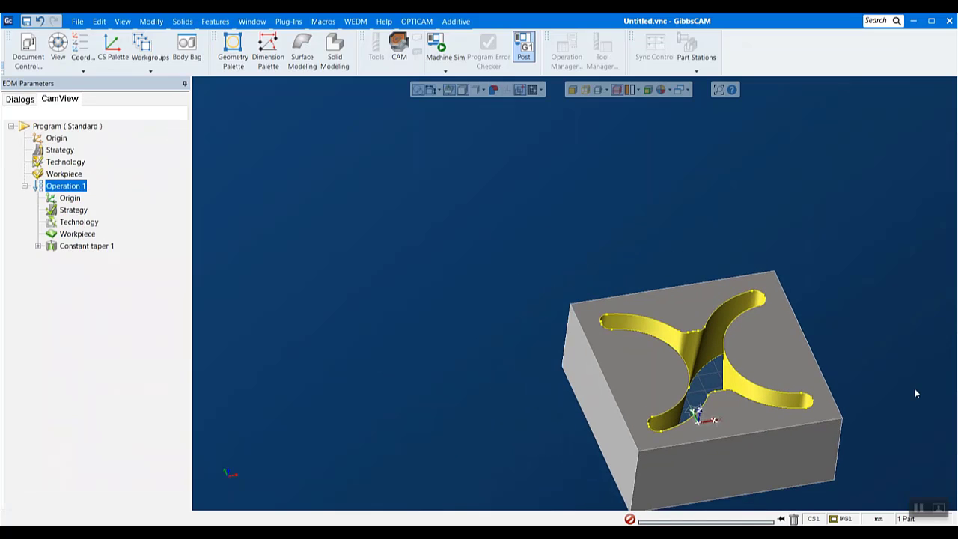
scroll(906, 382, "up", 5)
scroll(772, 346, "down", 2)
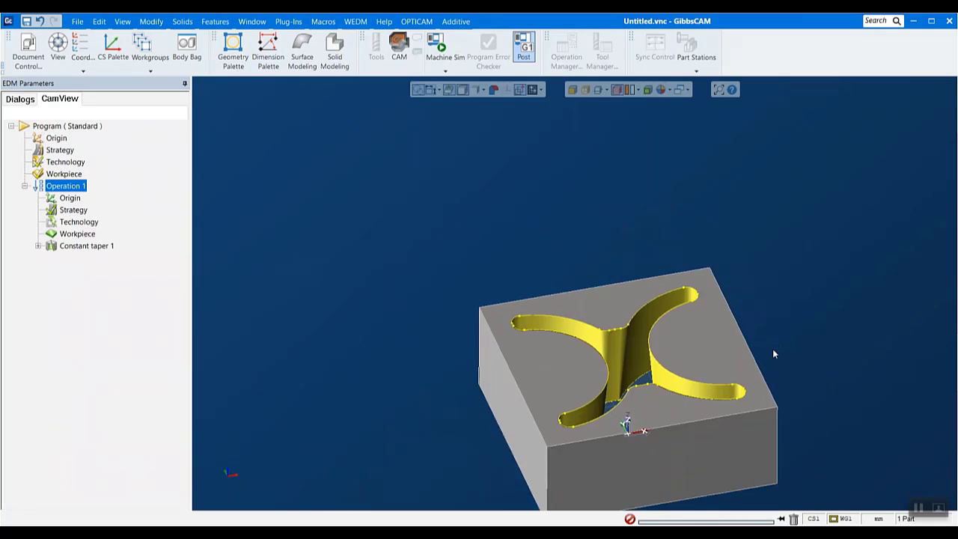
left_click_drag(460, 257, 864, 521)
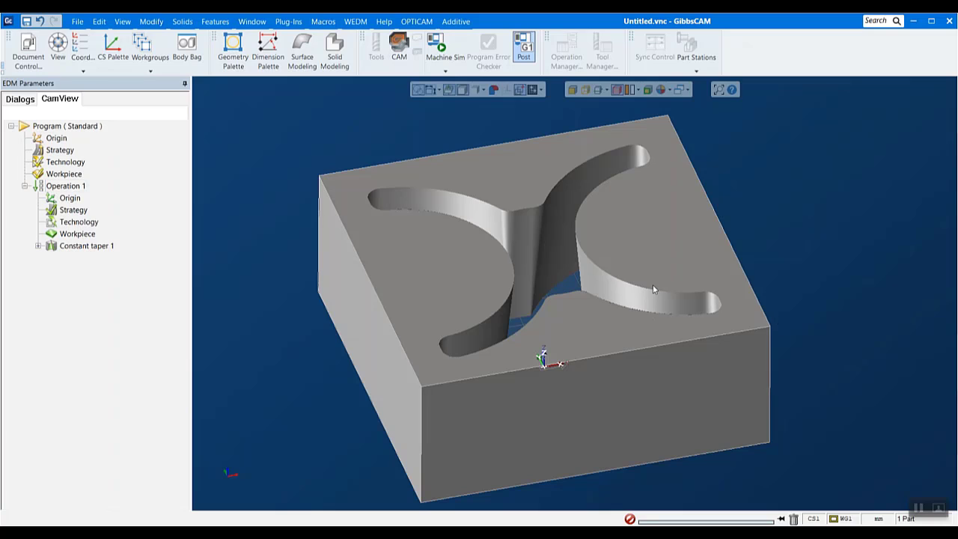
Load the MITSUBISHI postprocessor for the program and accept the Soft Brass 0.25 mm, Steel, 10.0 mm, 3-cut technology record
left_click(407, 23)
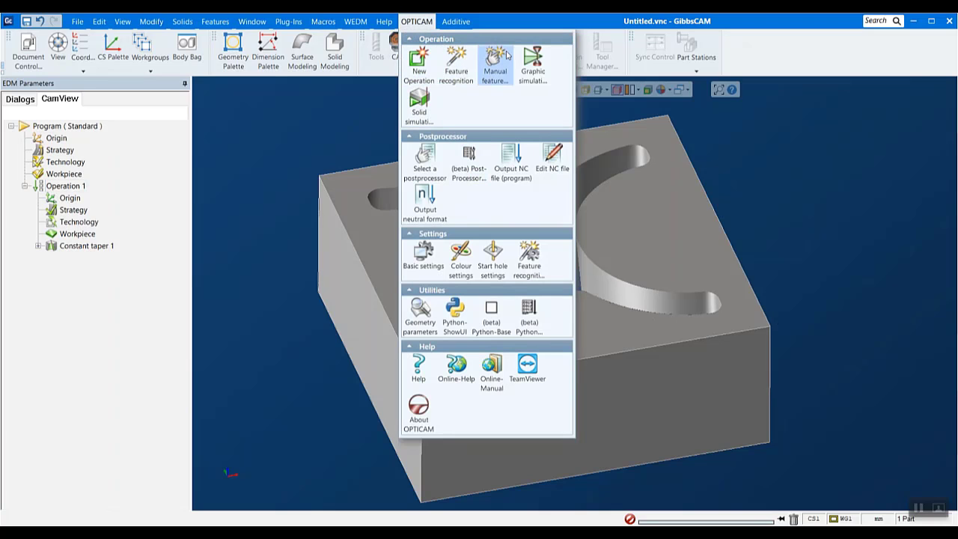
left_click(424, 159)
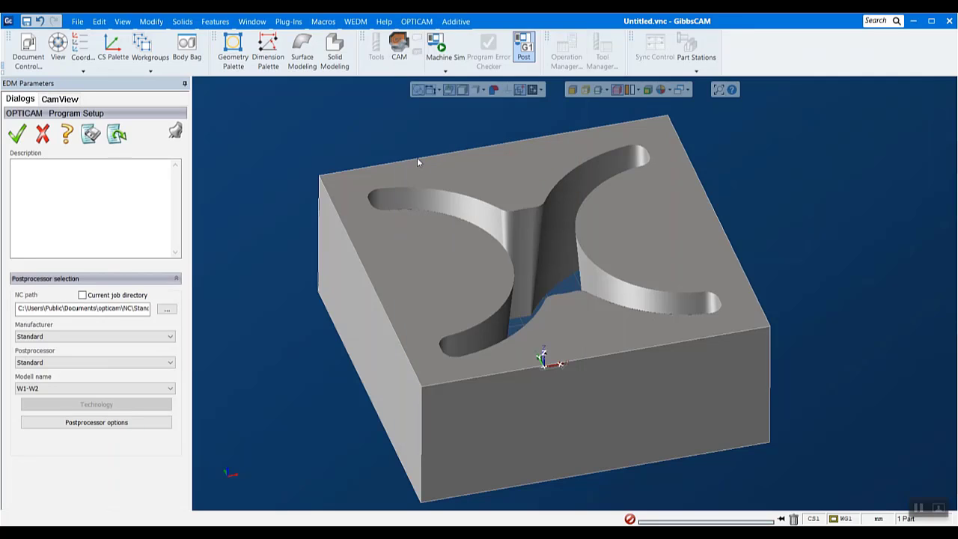
left_click(115, 337)
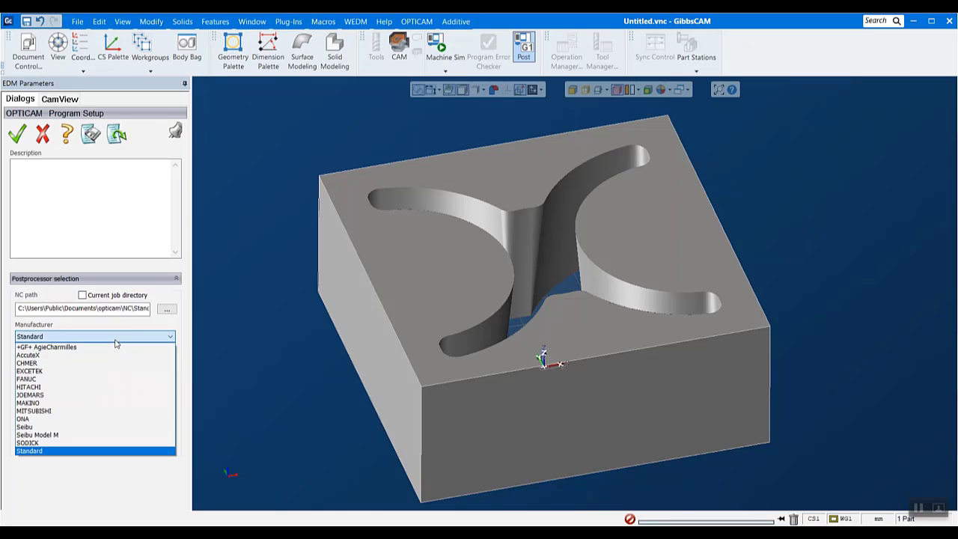
left_click(37, 412)
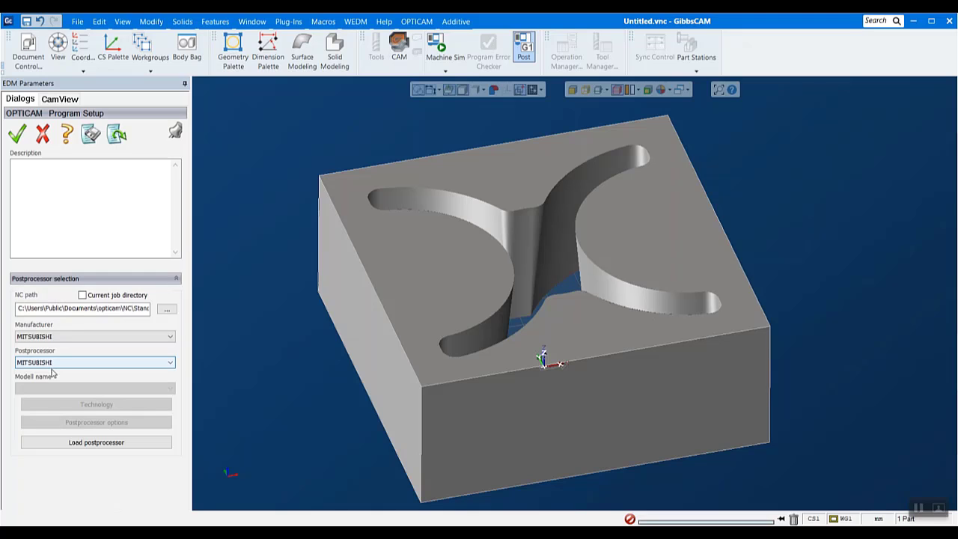
left_click(99, 445)
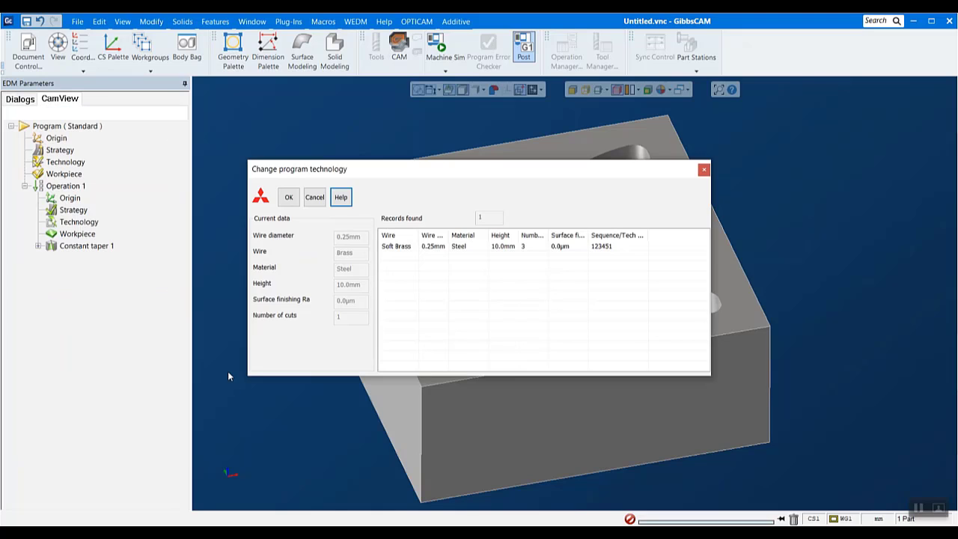
left_click(398, 246)
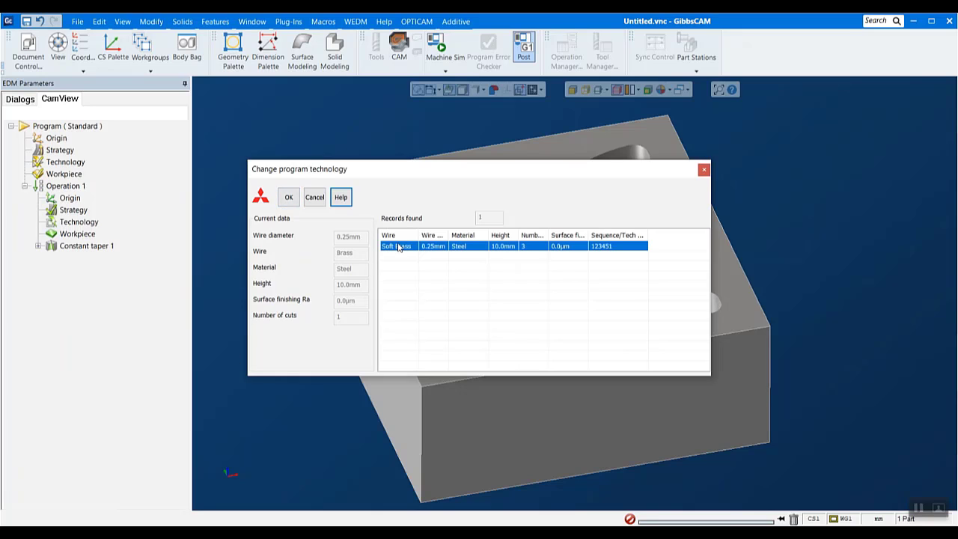
left_click(288, 197)
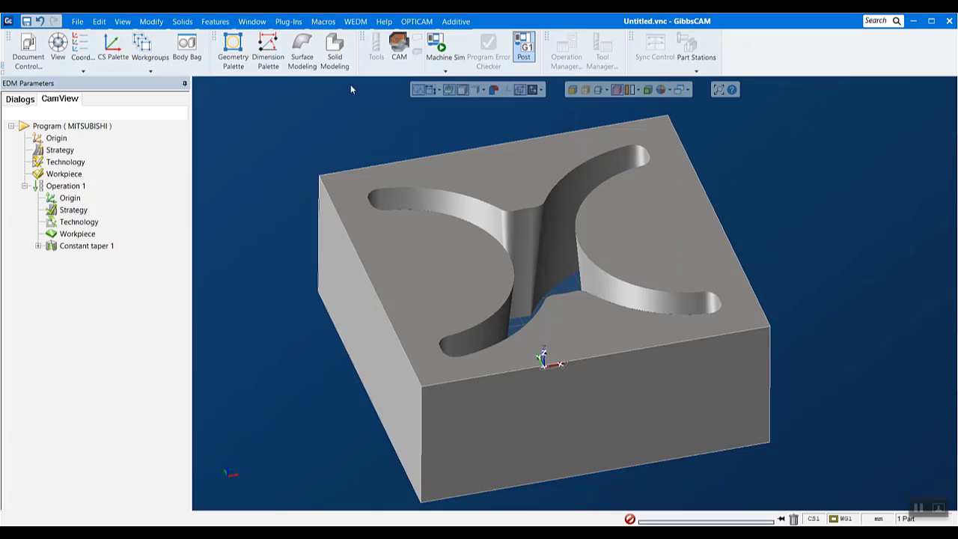
Change the Mitsubishi postprocessor's machine model to FXA and reload the postprocessor
left_click(416, 22)
left_click(429, 157)
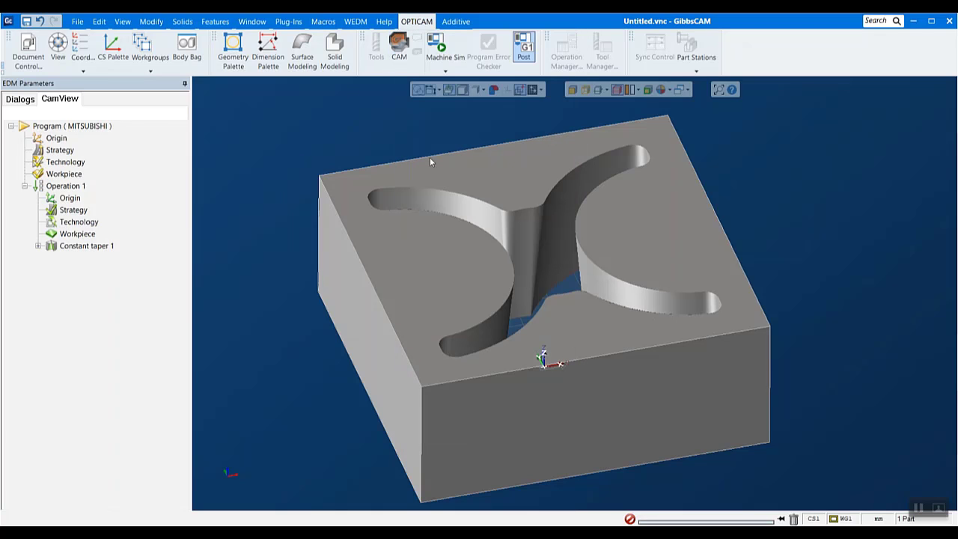
left_click(64, 390)
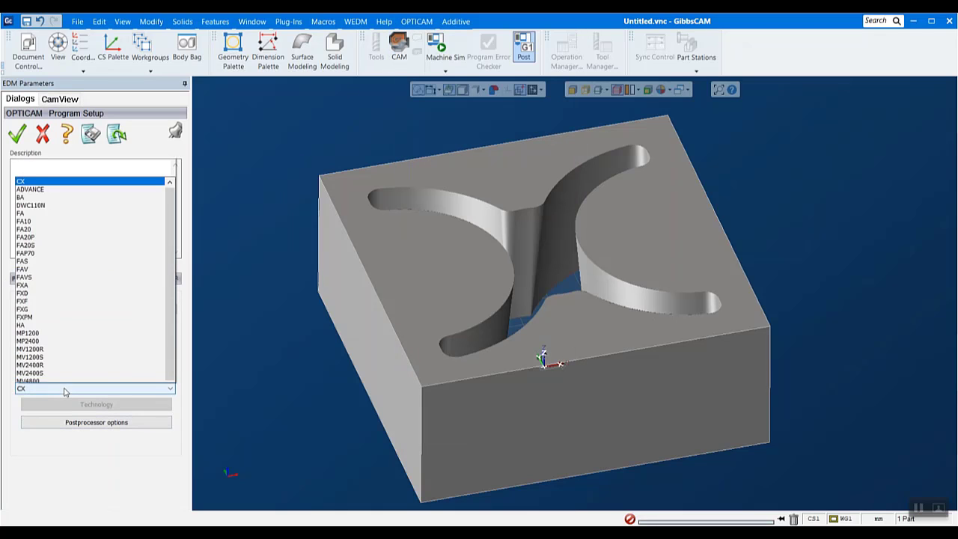
left_click(21, 252)
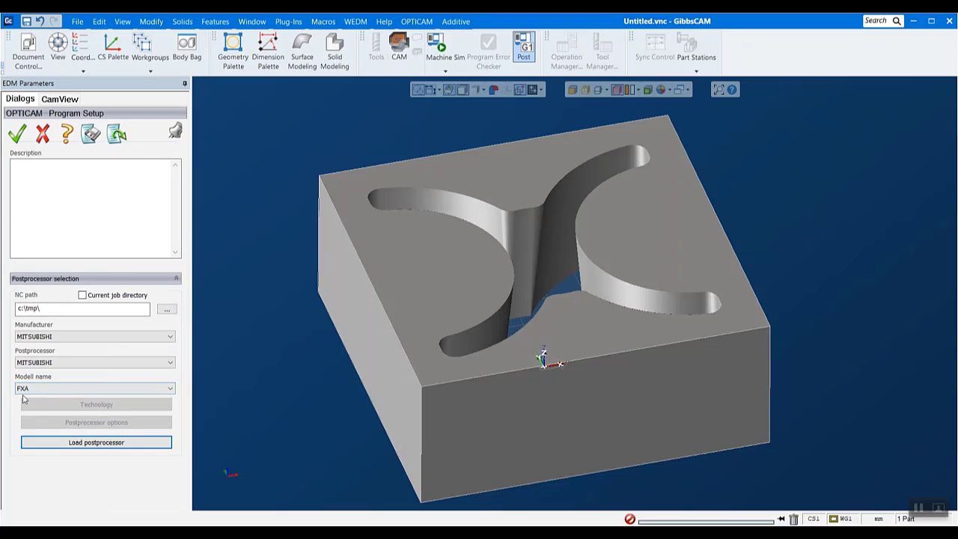
left_click(85, 444)
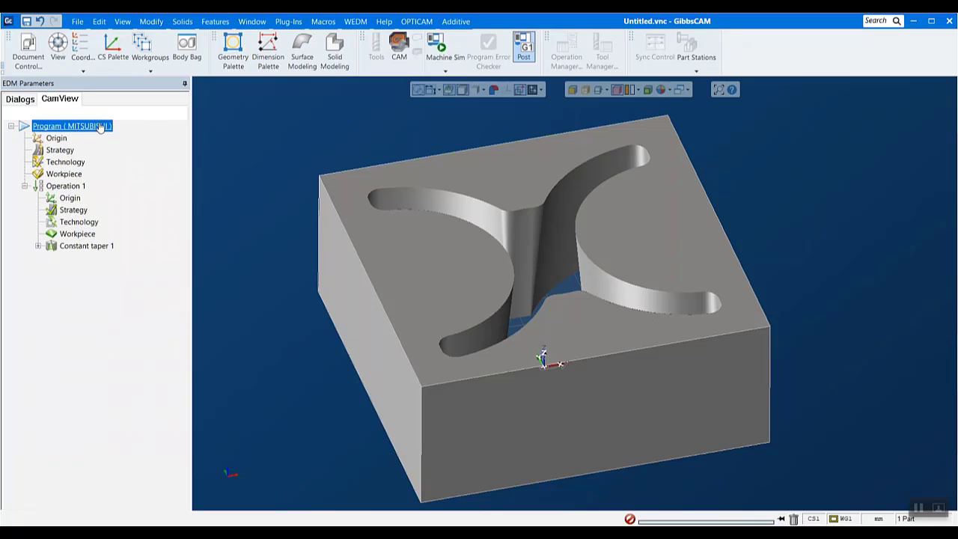
Start loading a technology for the whole program from the mitsubishi__newmv4800_brd_b13w134_a7 database
double_click(63, 161)
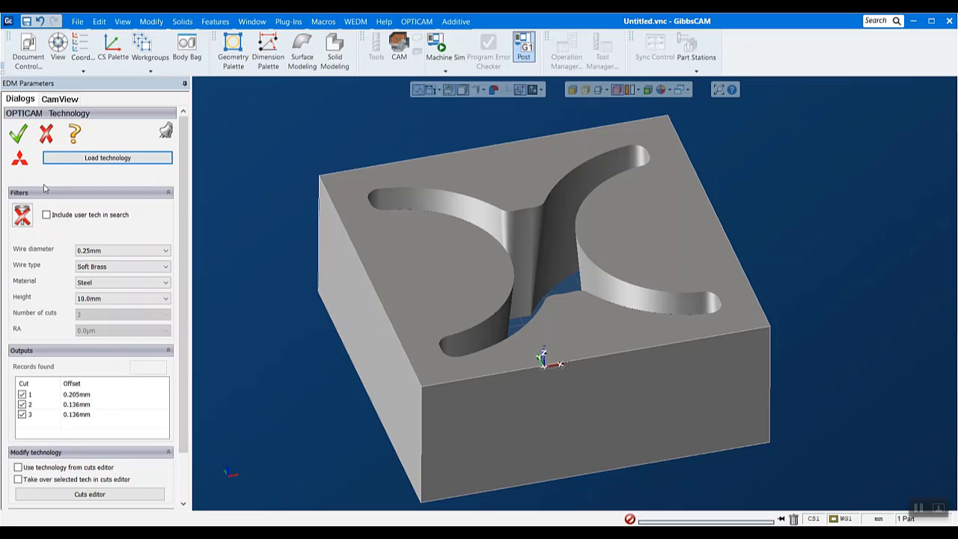
left_click(86, 158)
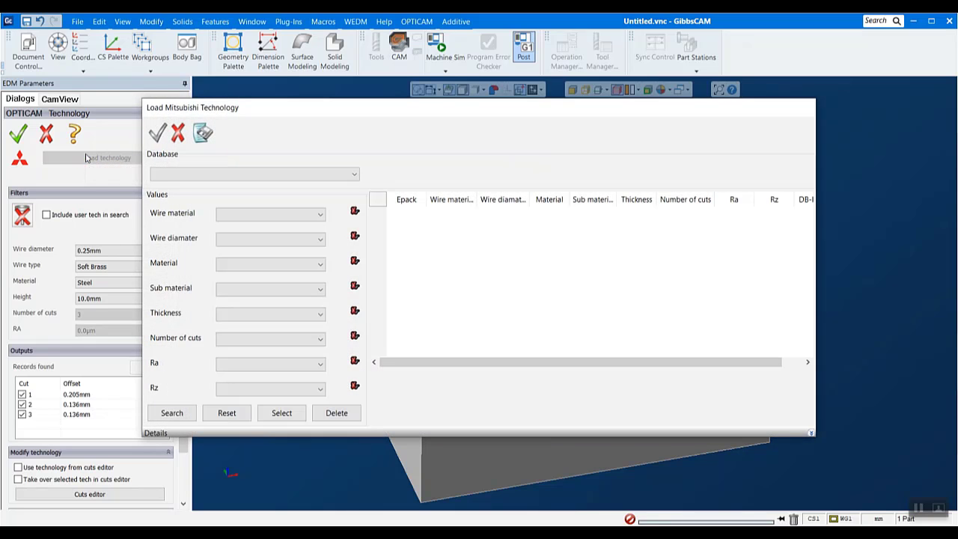
left_click(232, 178)
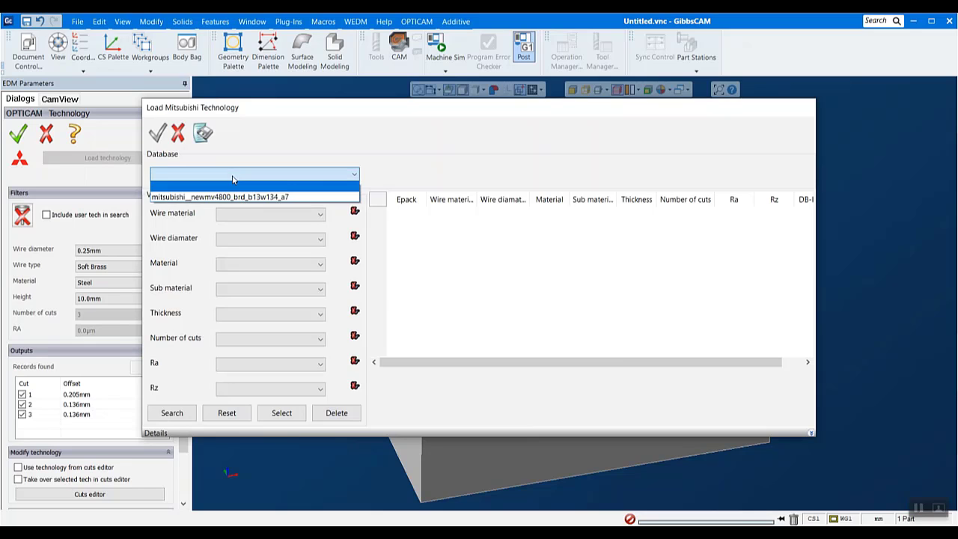
left_click(245, 197)
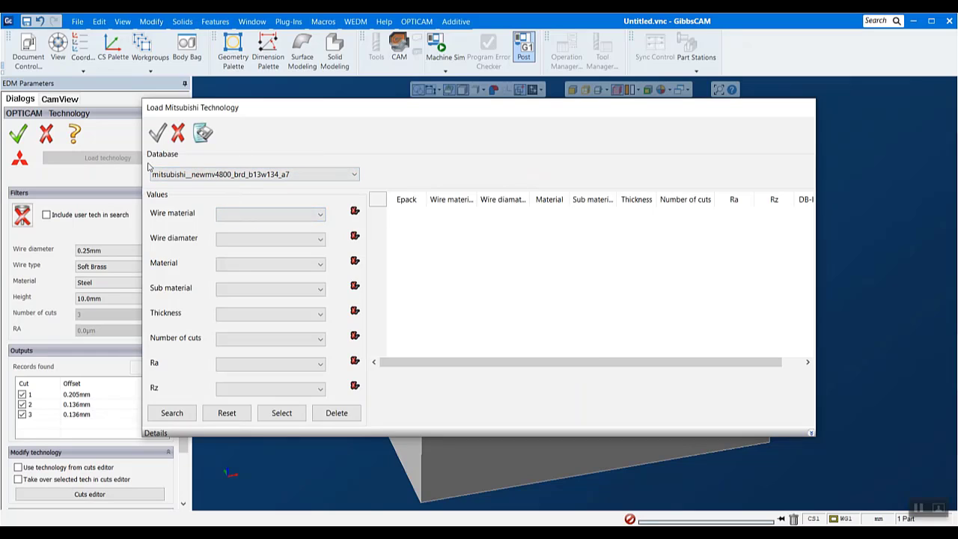
Search the technology database for Brass wire, wire diameter 0.2 and material STEEL
left_click(265, 221)
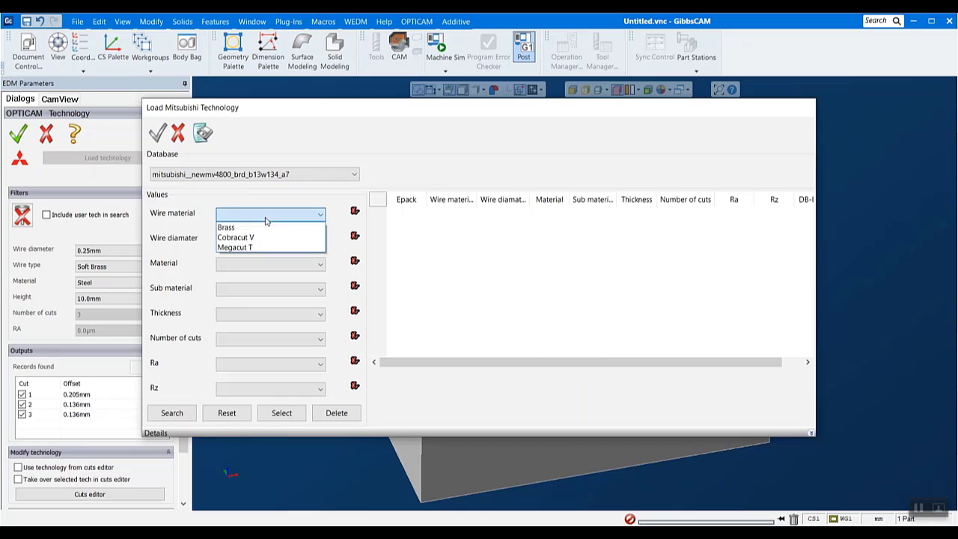
left_click(262, 225)
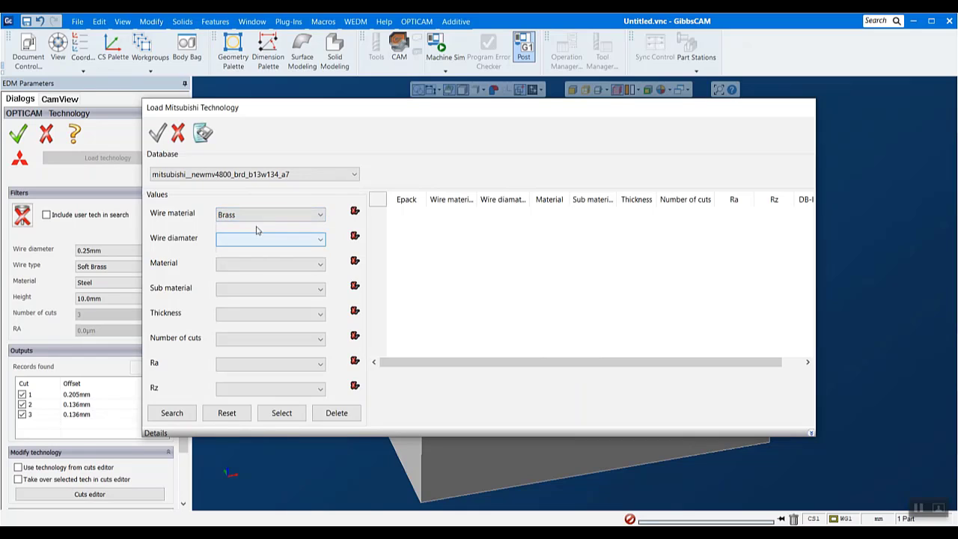
left_click(239, 238)
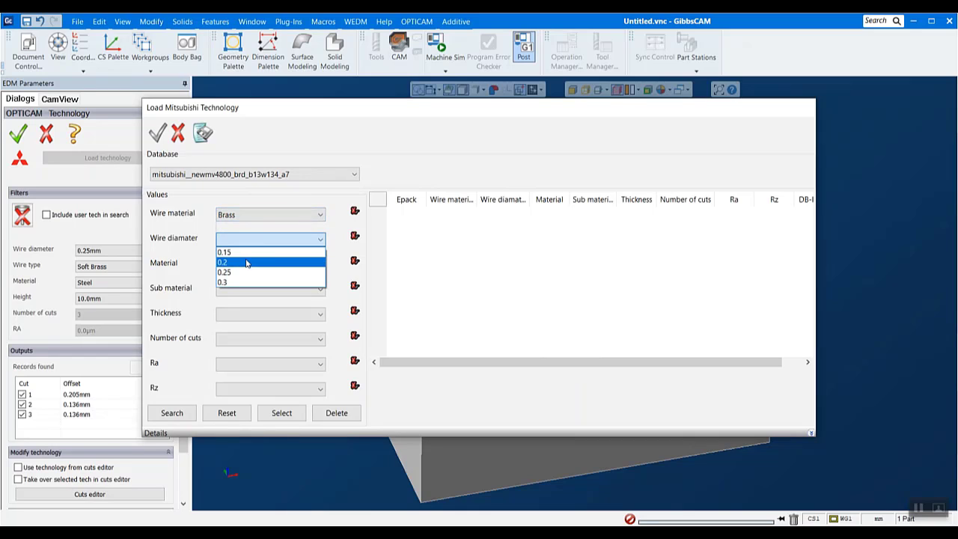
left_click(248, 262)
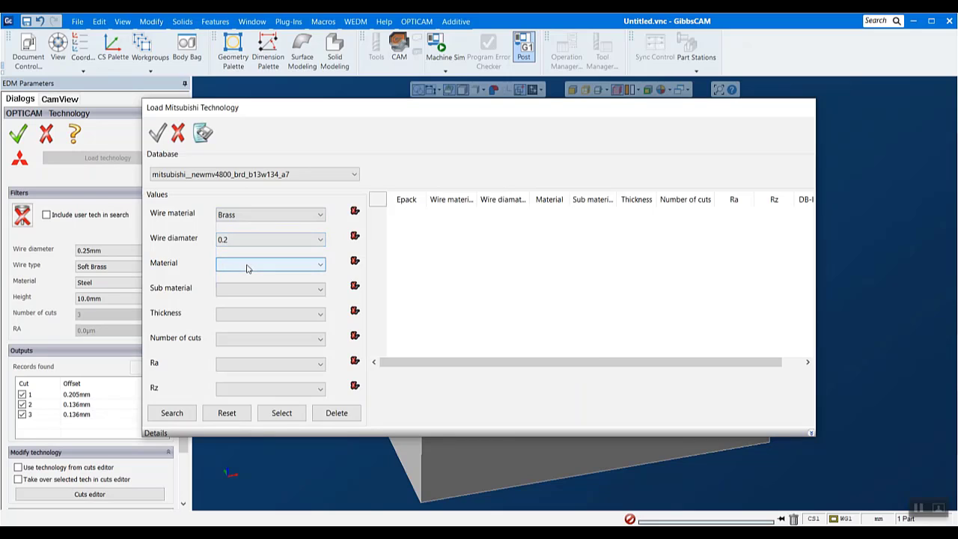
left_click(248, 267)
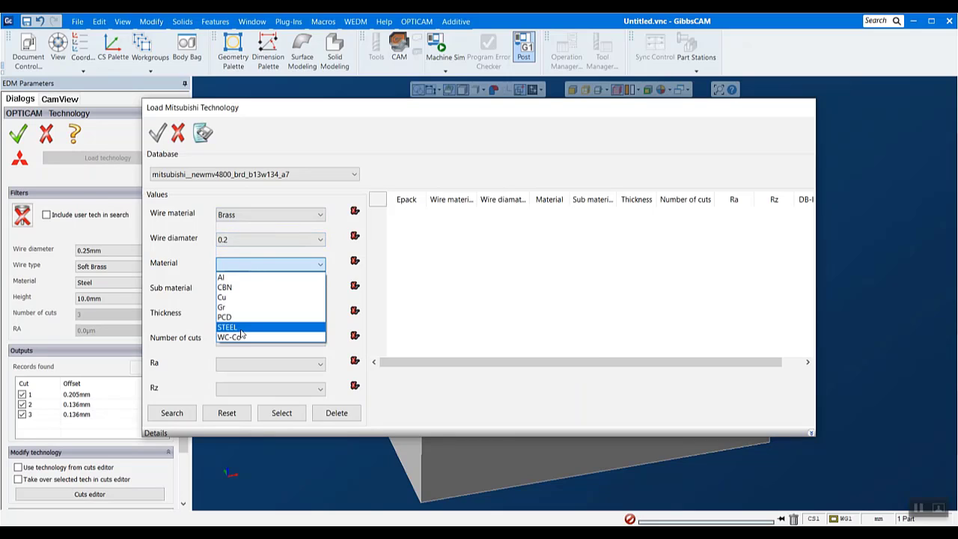
left_click(242, 327)
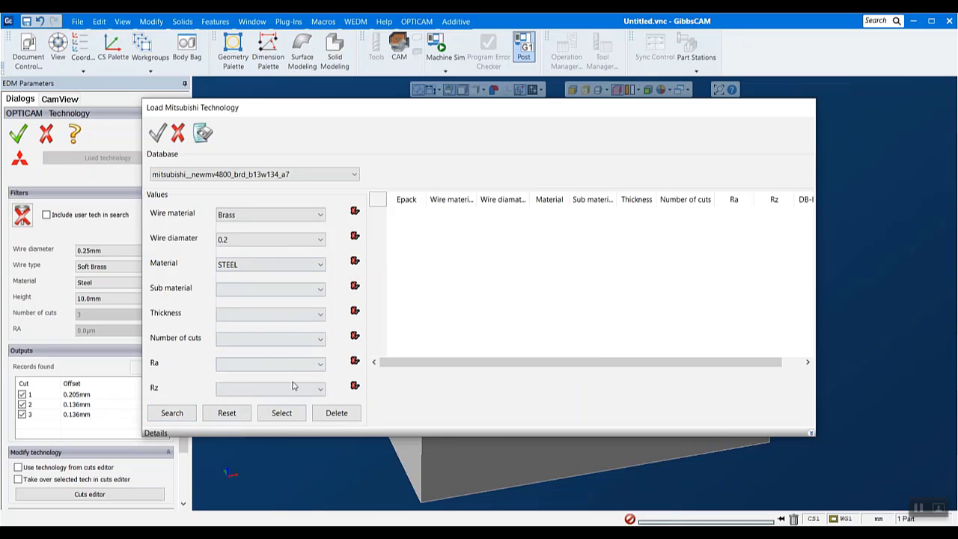
left_click(184, 413)
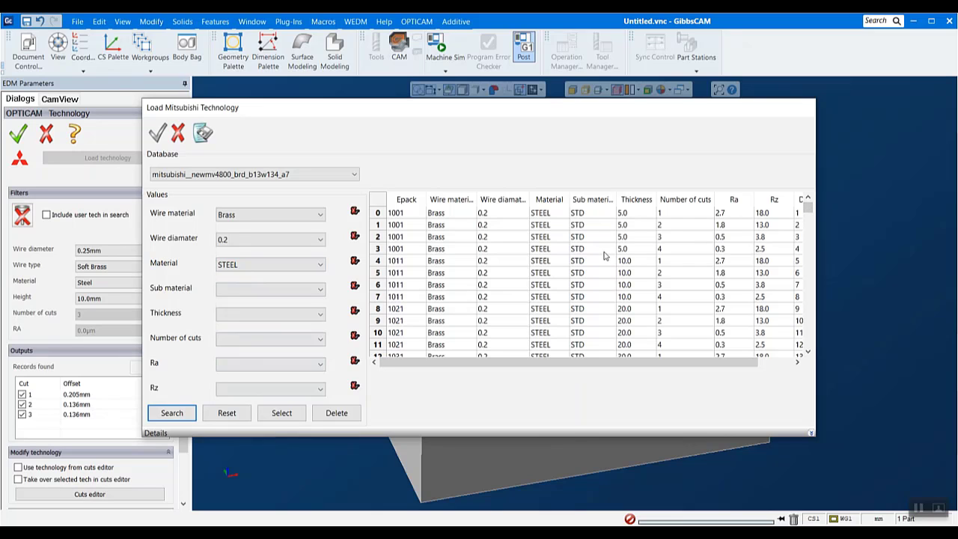
Load the Epack 1071 record with STD sub material, thickness 70.0 and 3 cuts, and apply it as the program technology
scroll(605, 259, "down", 9)
scroll(599, 260, "down", 3)
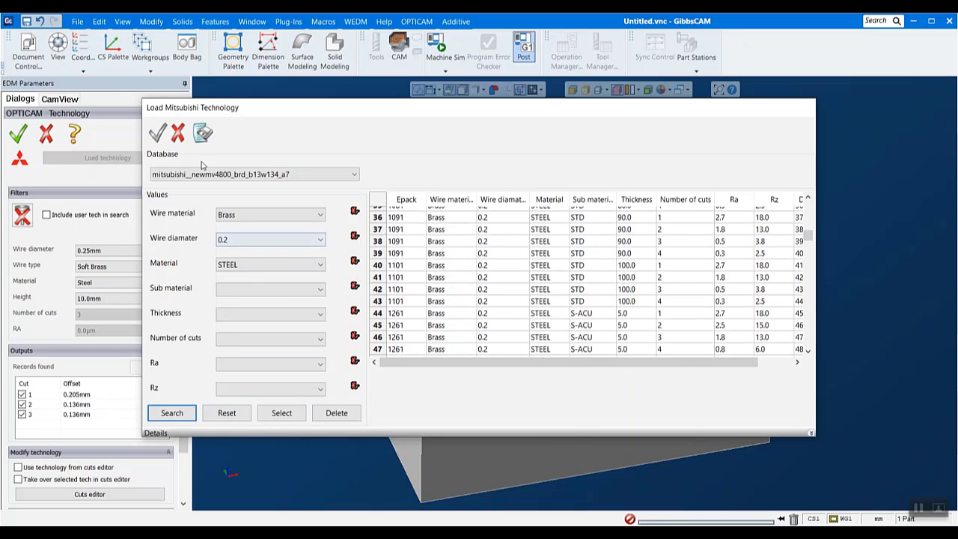
scroll(592, 299, "down", 20)
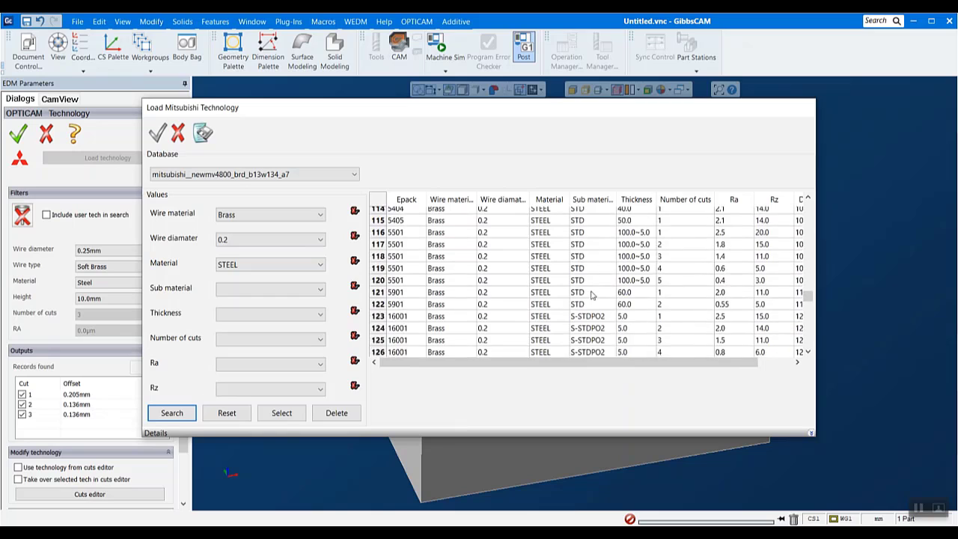
scroll(591, 296, "down", 4)
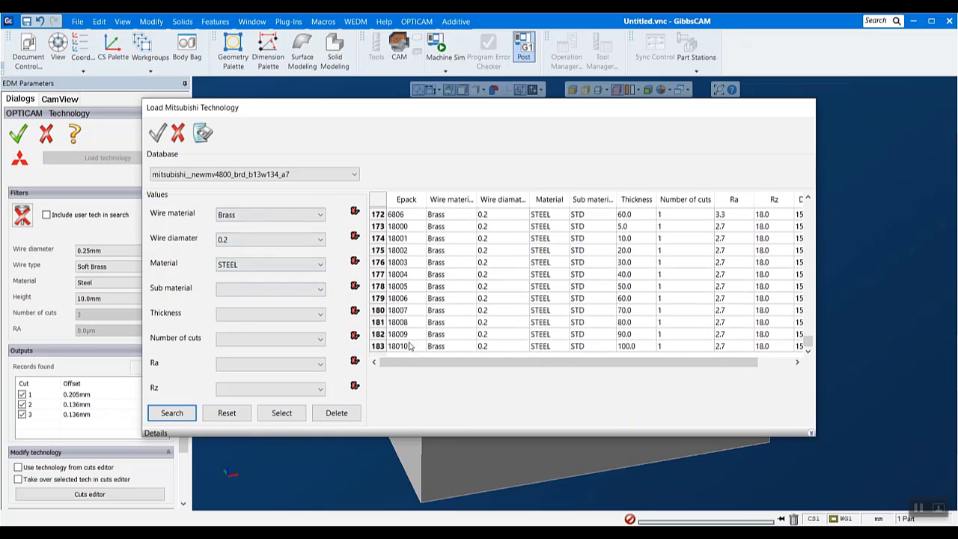
scroll(483, 321, "up", 20)
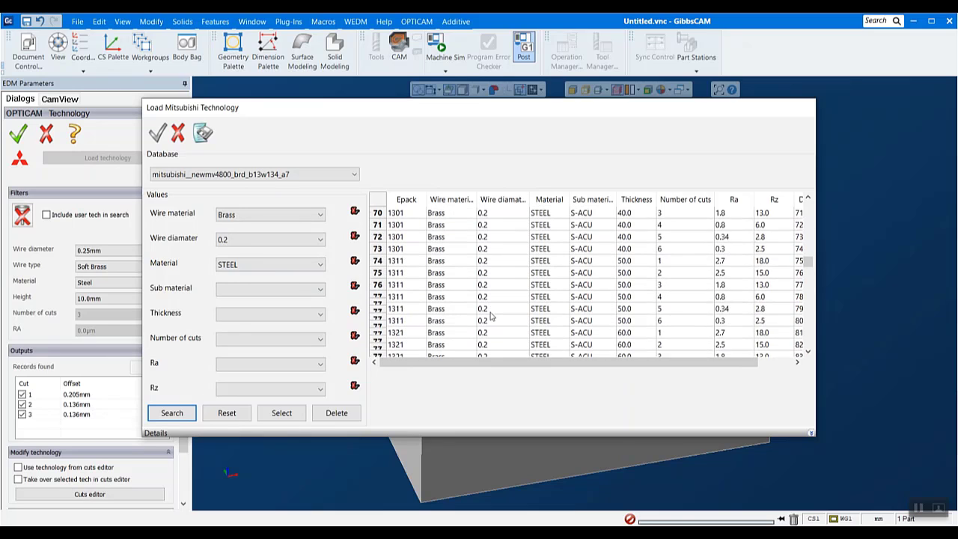
scroll(491, 316, "down", 20)
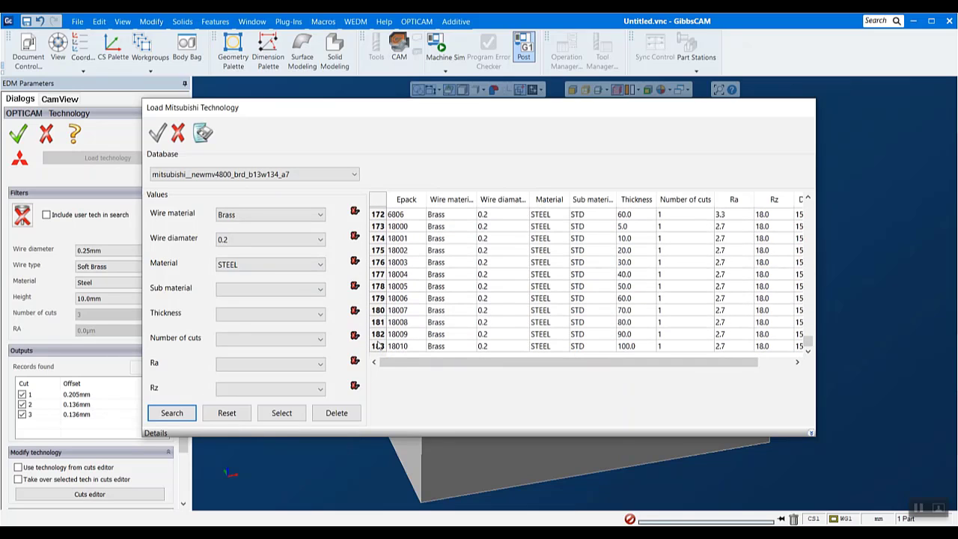
left_click_drag(808, 343, 781, 234)
left_click(660, 236)
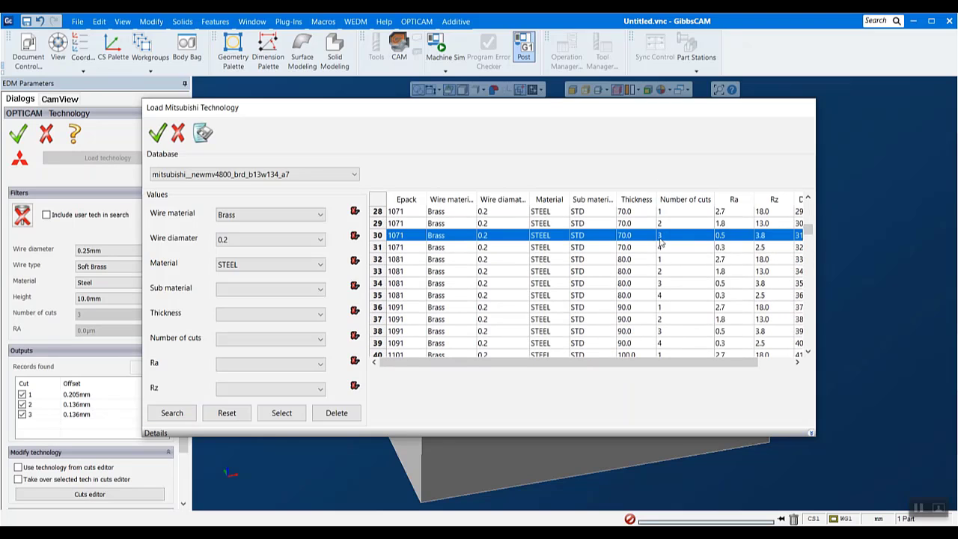
double_click(504, 235)
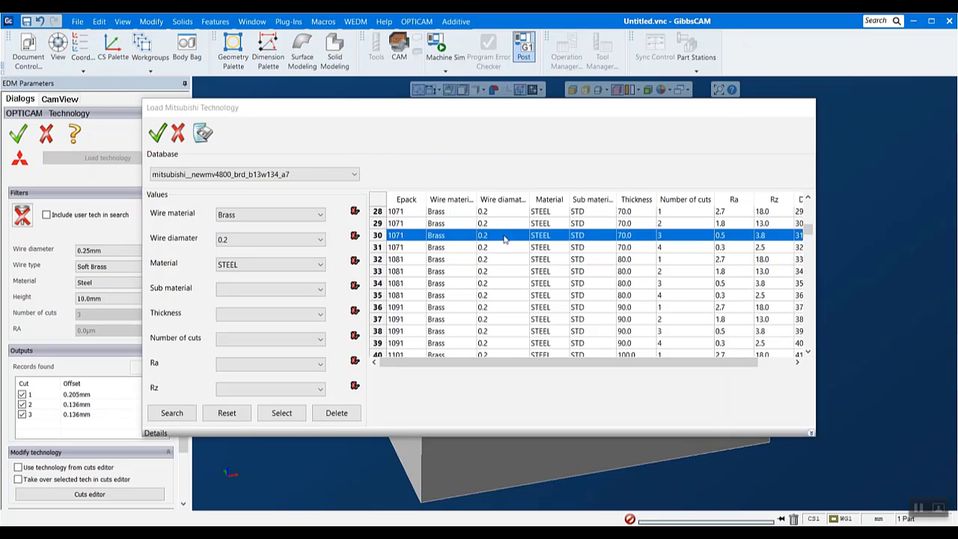
left_click(349, 155)
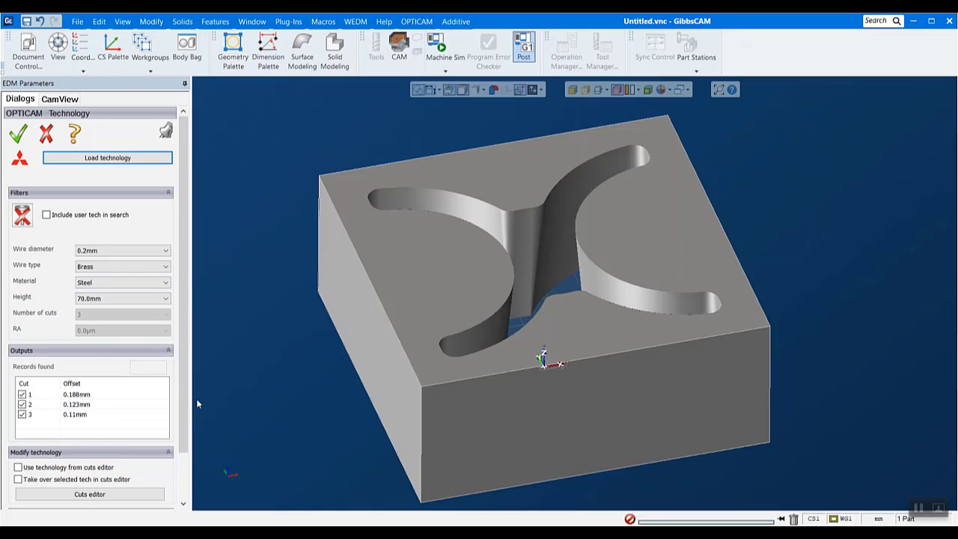
left_click(18, 135)
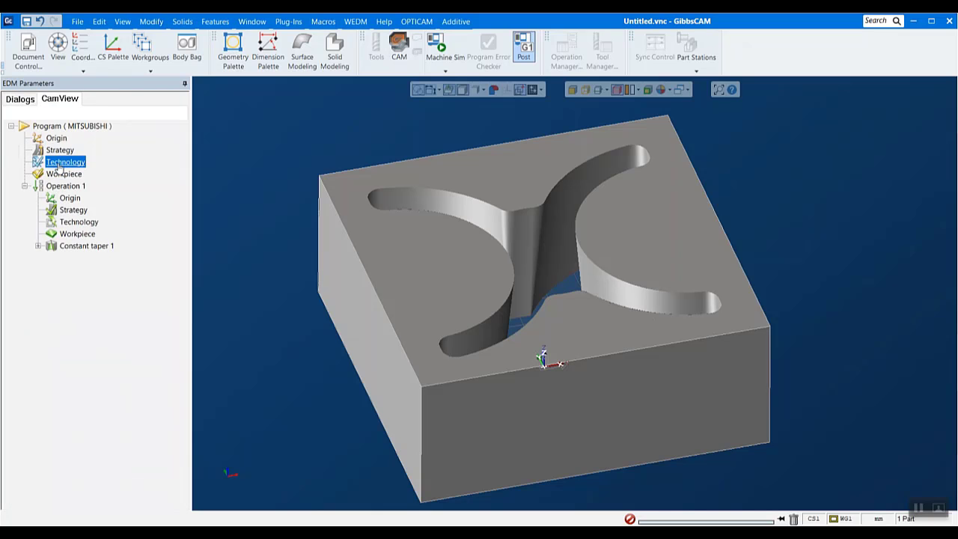
Examine the wire paths of the Constant taper 1 feature up close around the start hole
left_click(75, 247)
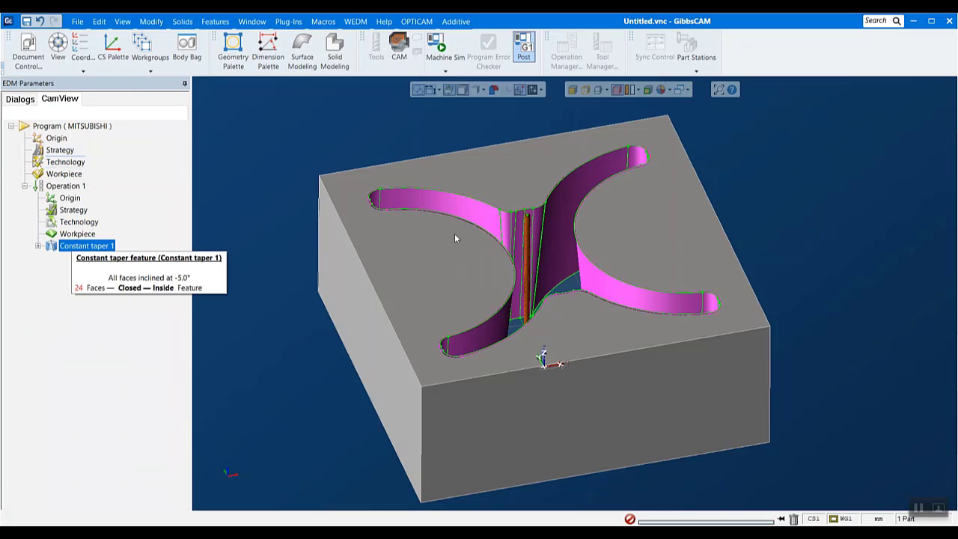
scroll(543, 170, "up", 10)
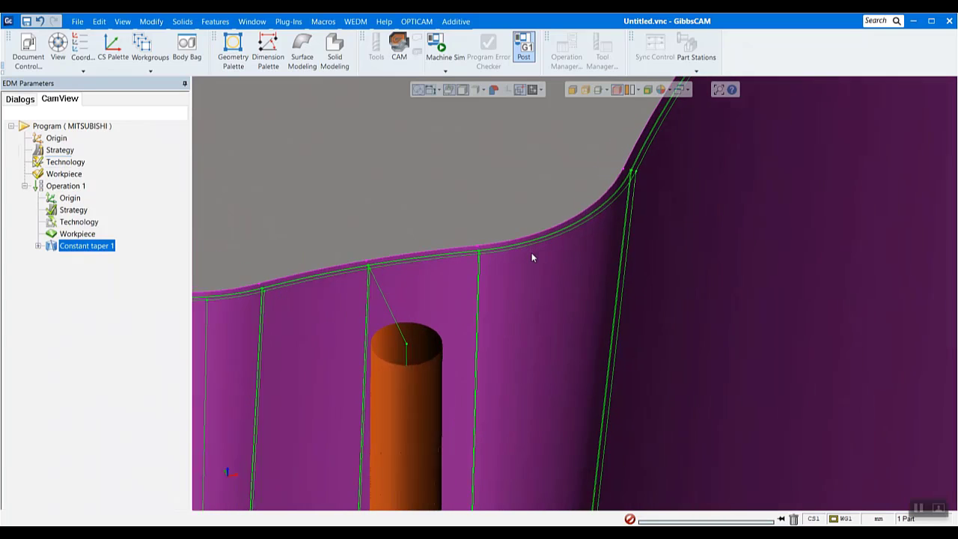
scroll(532, 258, "up", 2)
scroll(424, 271, "down", 12)
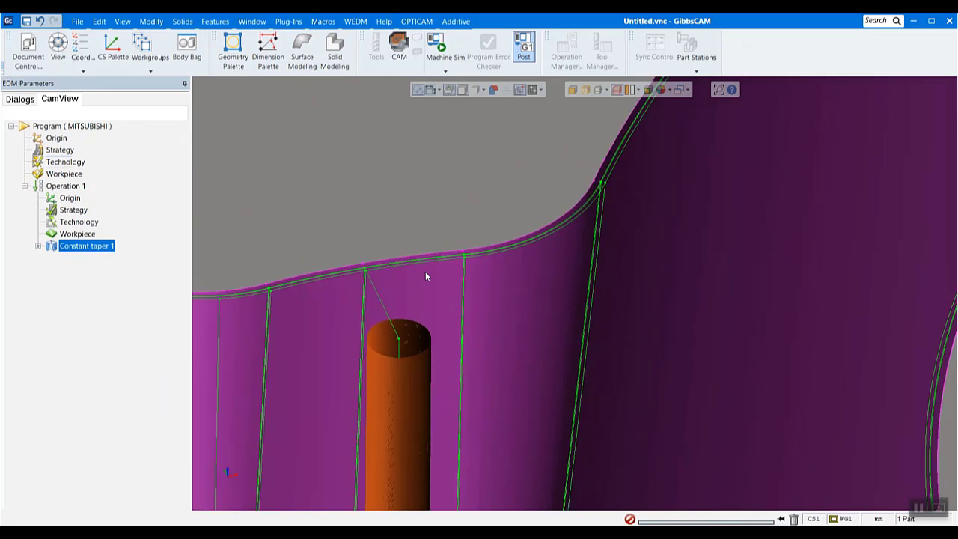
scroll(370, 276, "up", 1)
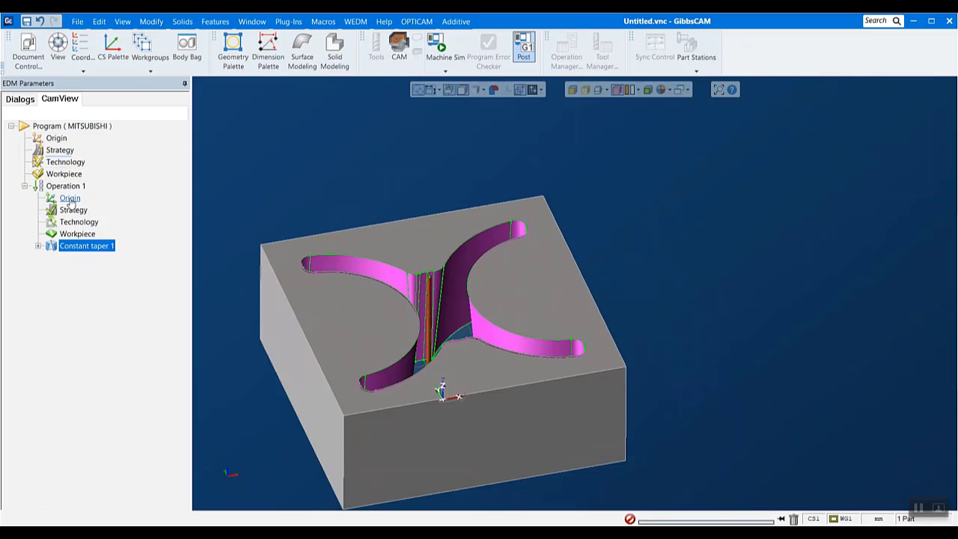
Review Operation 1's feature sequence, reverse-cut and bridge-cut strategy and accept it as it is
right_click(68, 248)
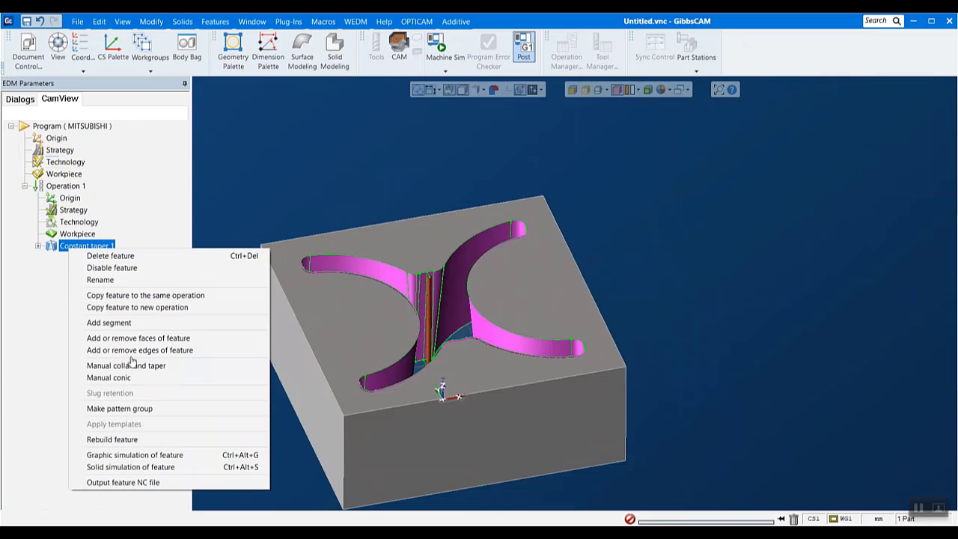
left_click(144, 457)
double_click(72, 210)
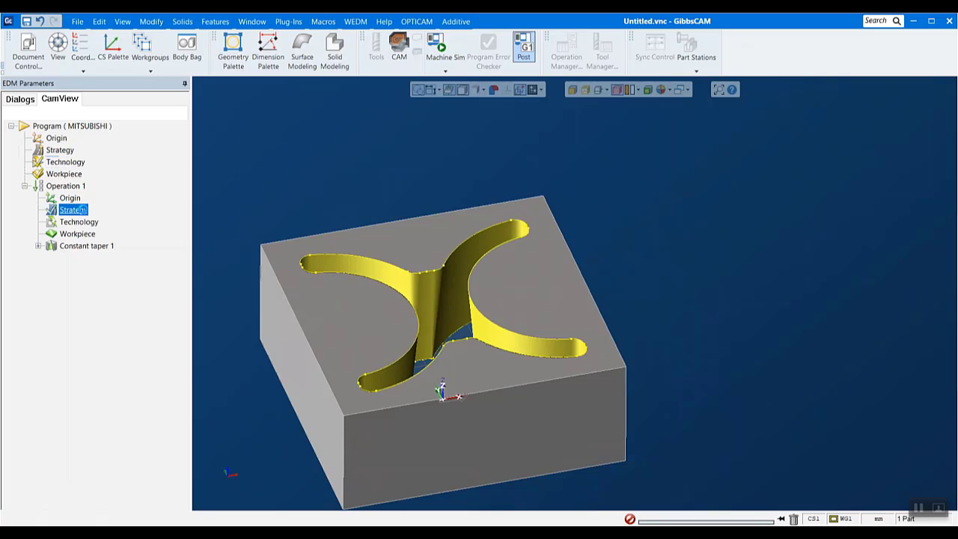
scroll(165, 343, "down", 3)
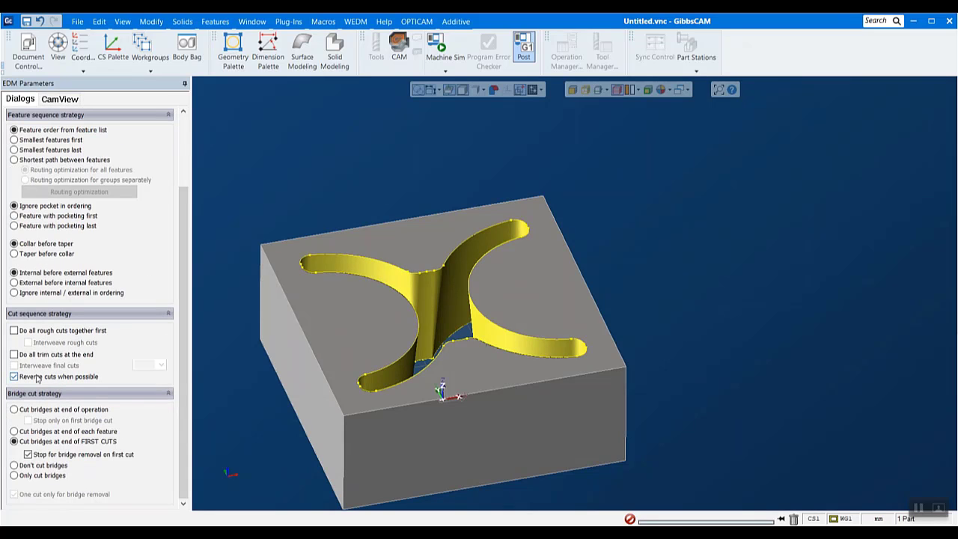
scroll(193, 187, "up", 4)
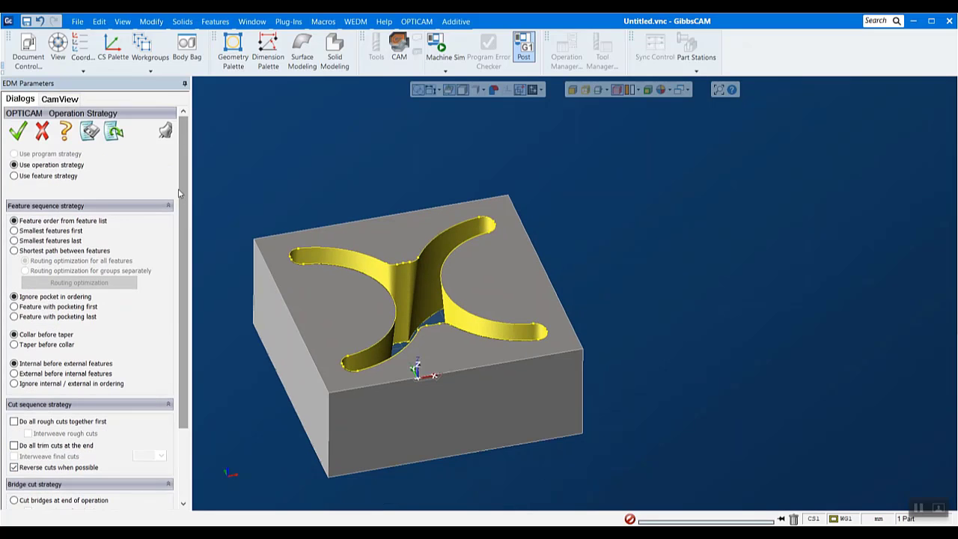
left_click(17, 138)
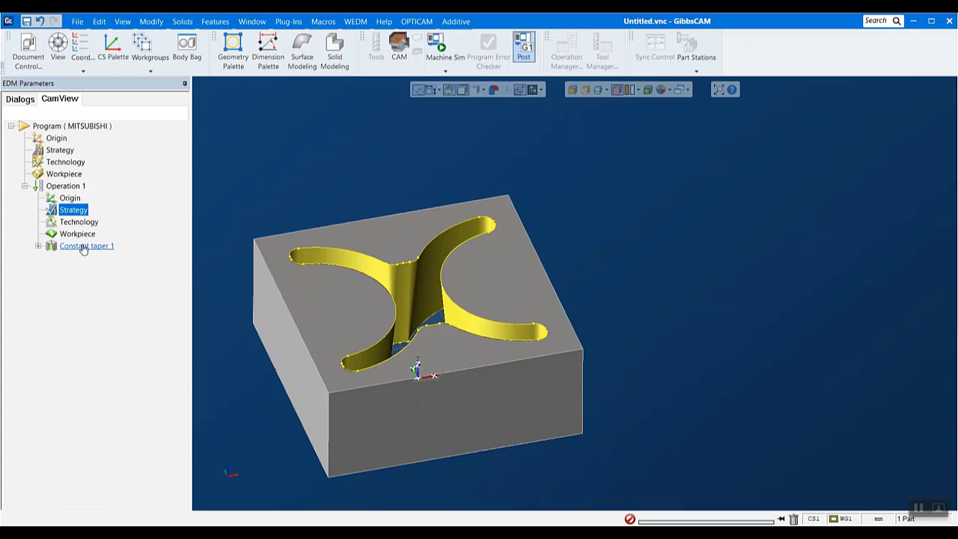
Run the graphic simulation of Operation 1 through all three cuts, resuming after the stop and raising the speed, and close it
right_click(72, 187)
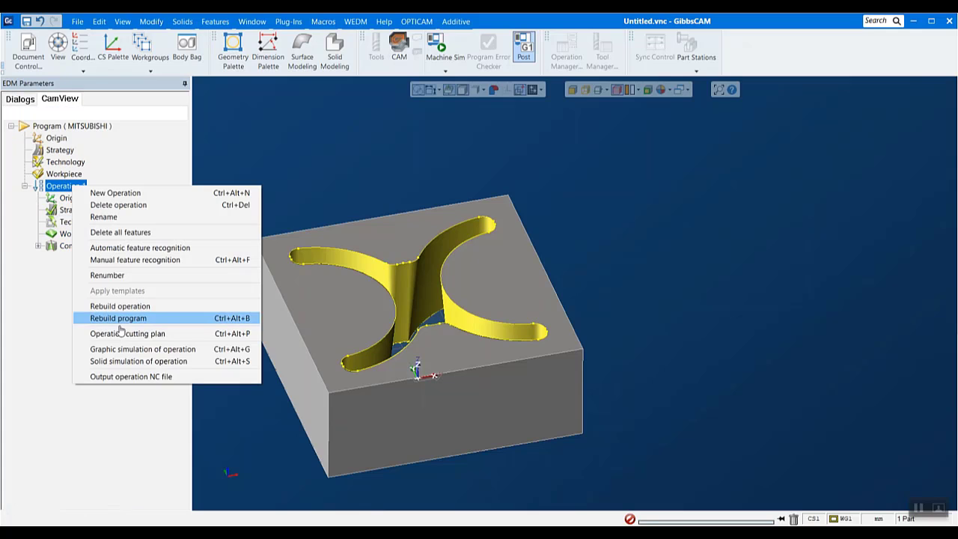
left_click(124, 350)
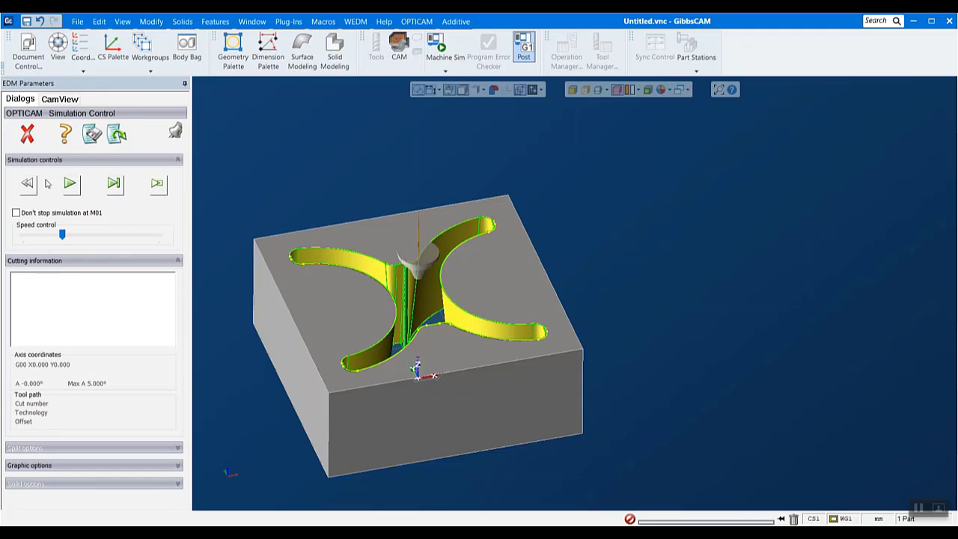
left_click(68, 193)
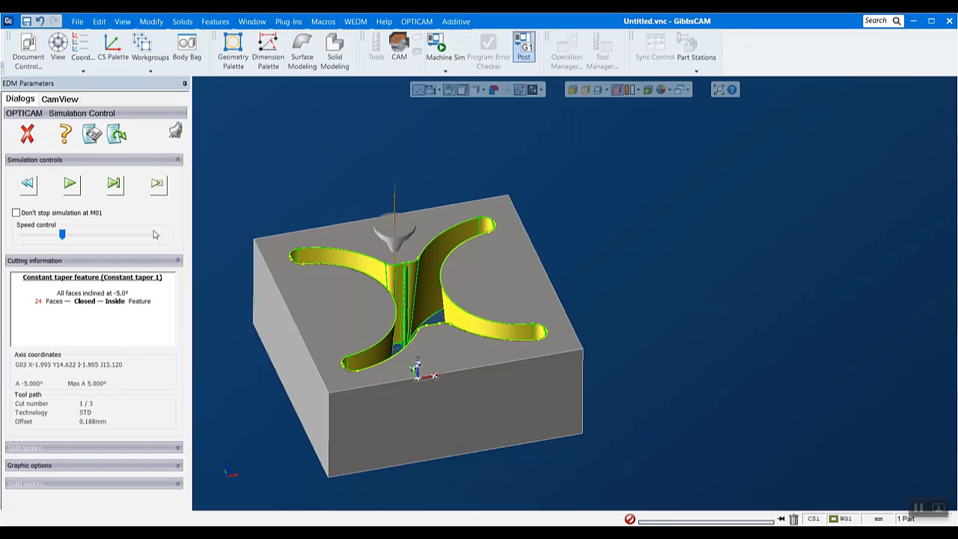
left_click(76, 188)
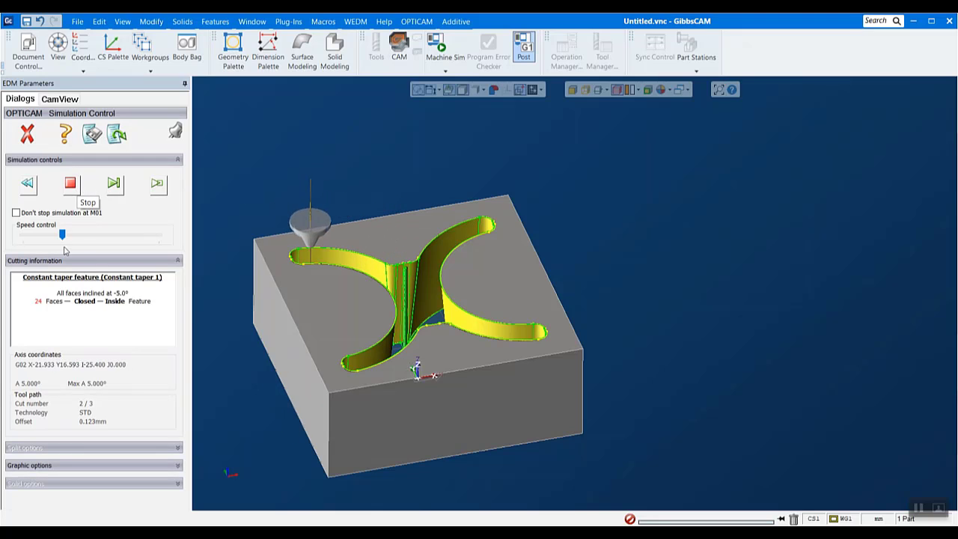
left_click_drag(63, 248, 80, 247)
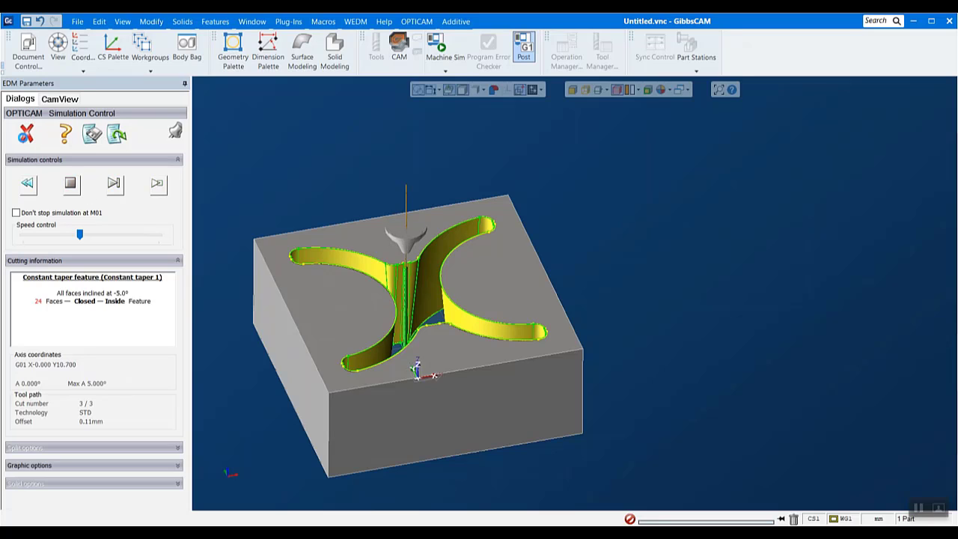
left_click(30, 132)
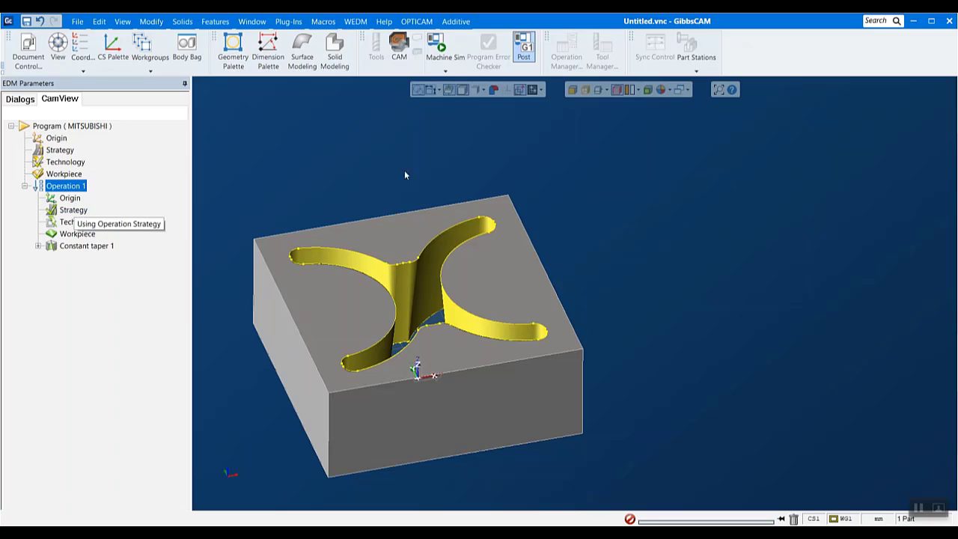
Enable Create setup sheet and Add comment for each cut in the Mitsubishi FXA postprocessor options
left_click(38, 245)
left_click(414, 23)
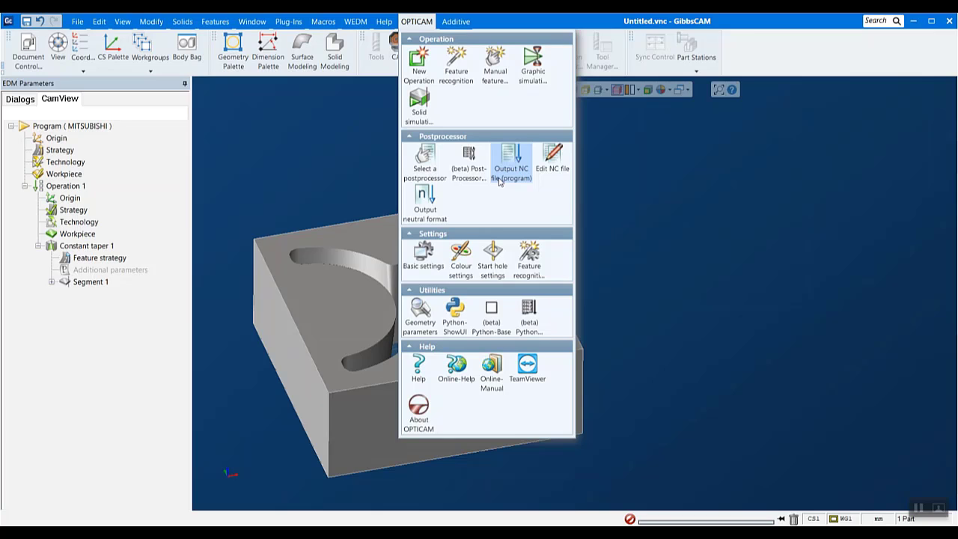
left_click(436, 160)
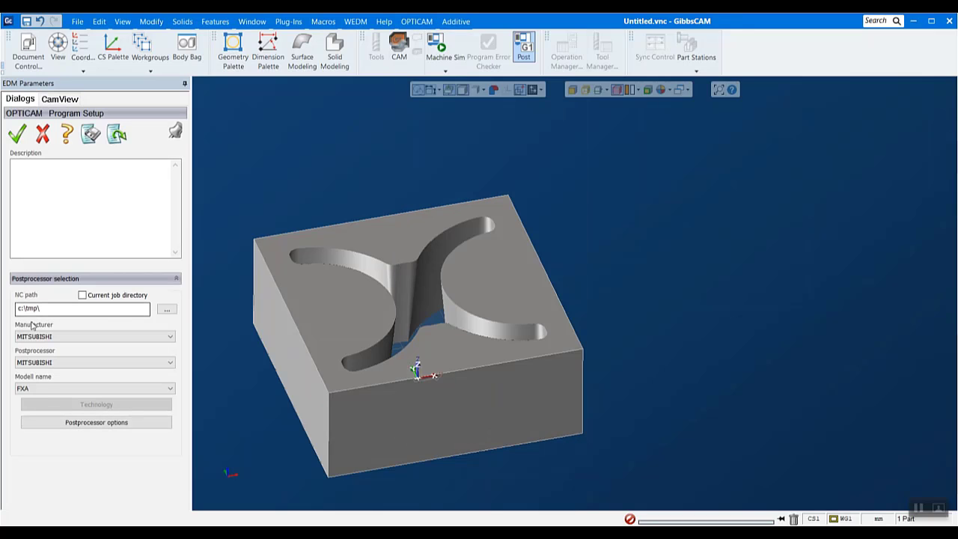
left_click(92, 424)
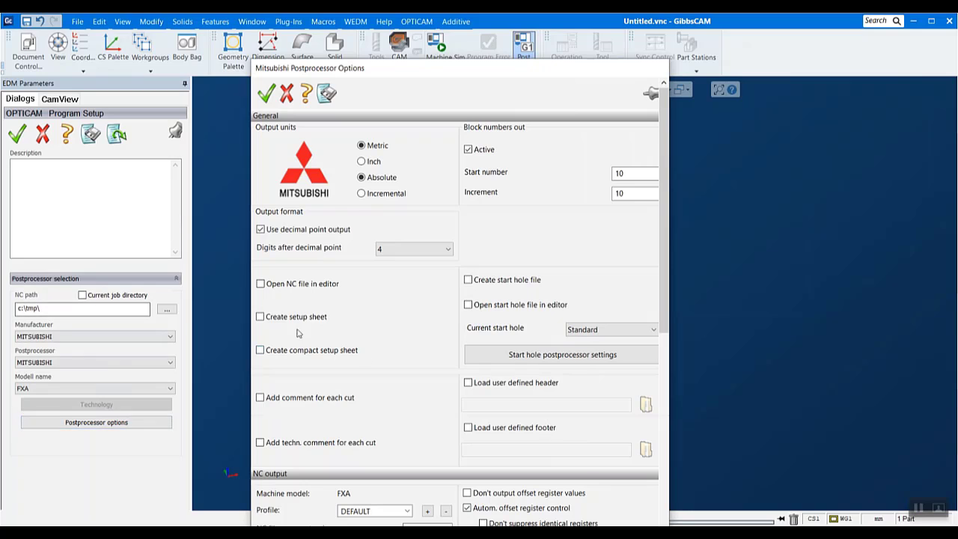
left_click(267, 319)
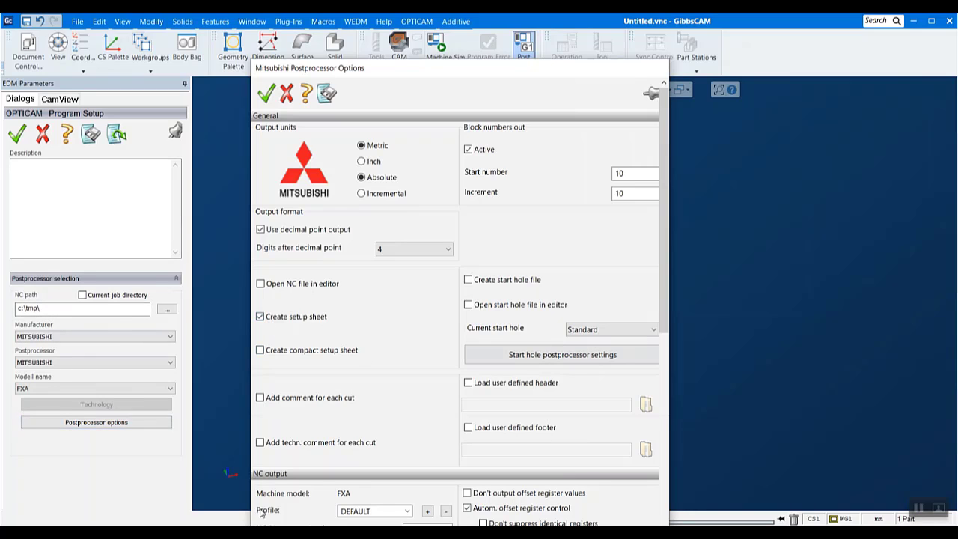
left_click(327, 404)
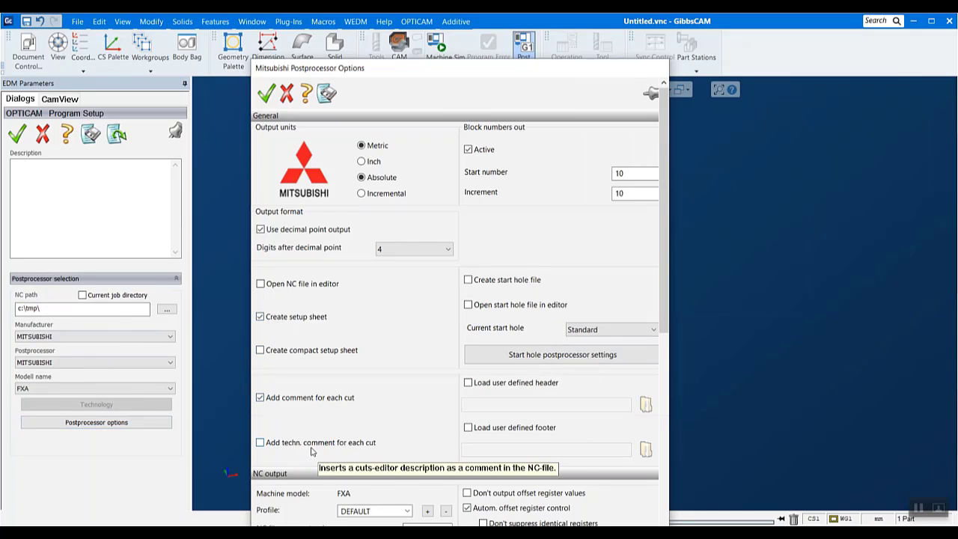
Review the general and NC output settings, then accept the postprocessor options and the program setup
scroll(313, 450, "down", 1)
scroll(393, 477, "down", 5)
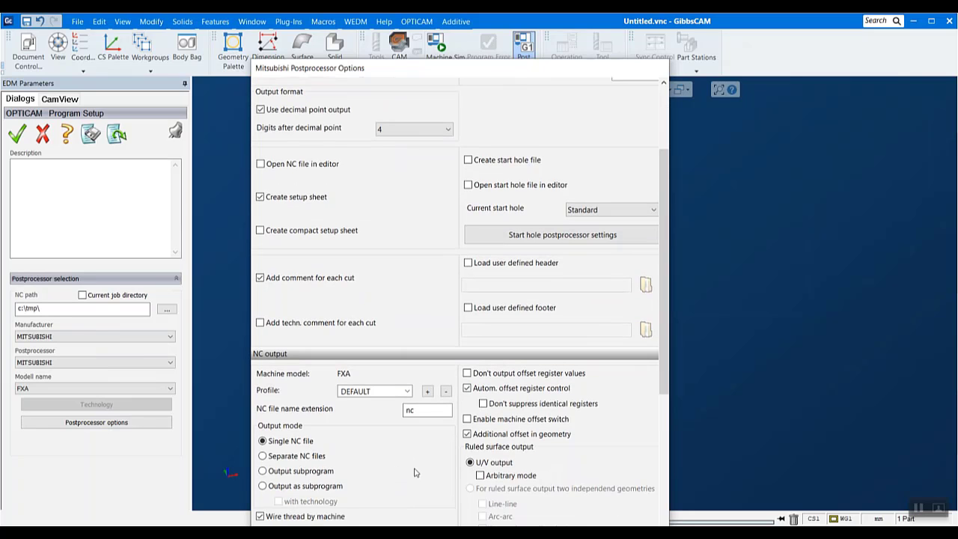
scroll(645, 402, "down", 8)
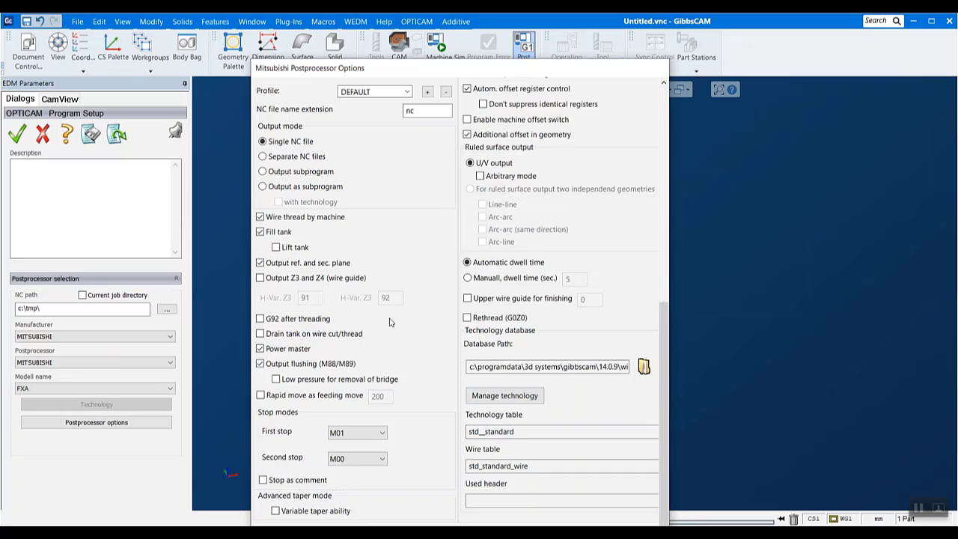
scroll(389, 322, "up", 8)
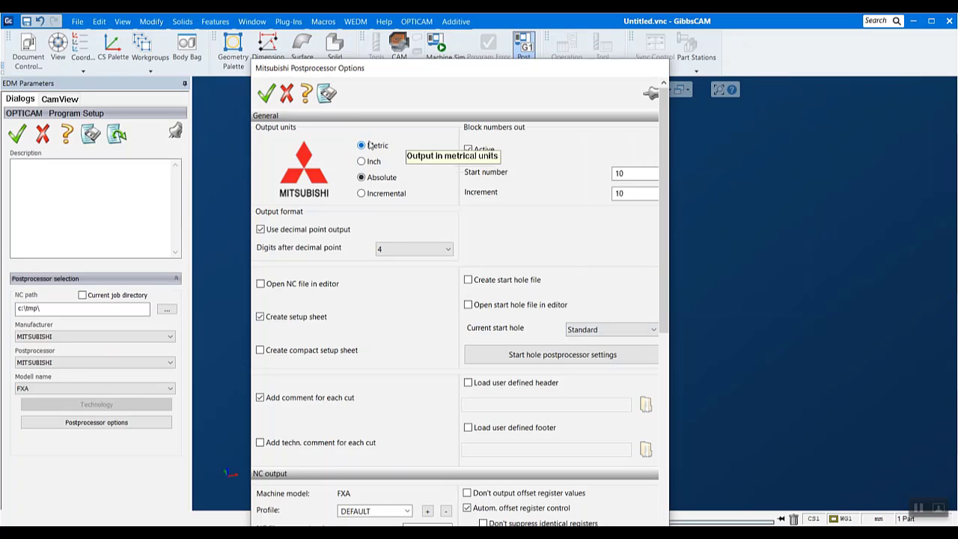
left_click(265, 93)
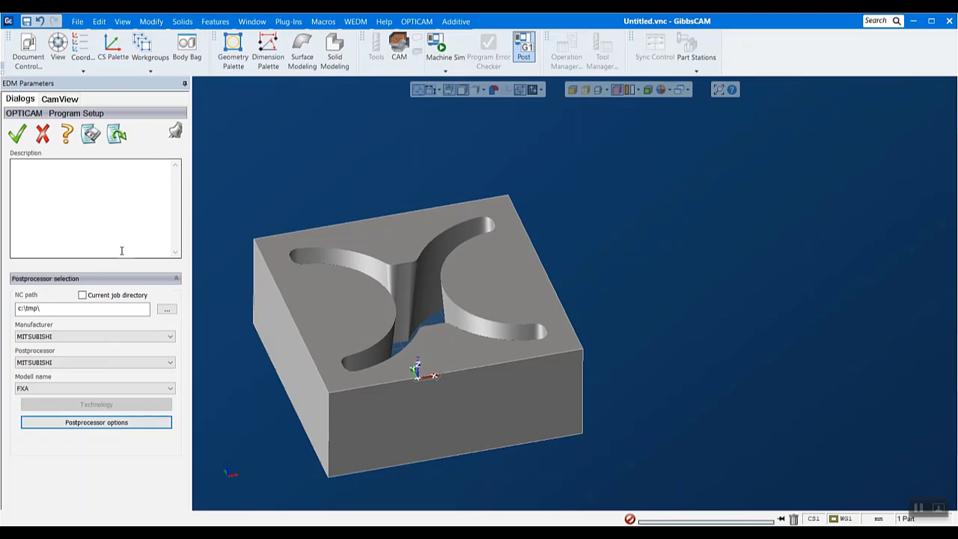
left_click(17, 134)
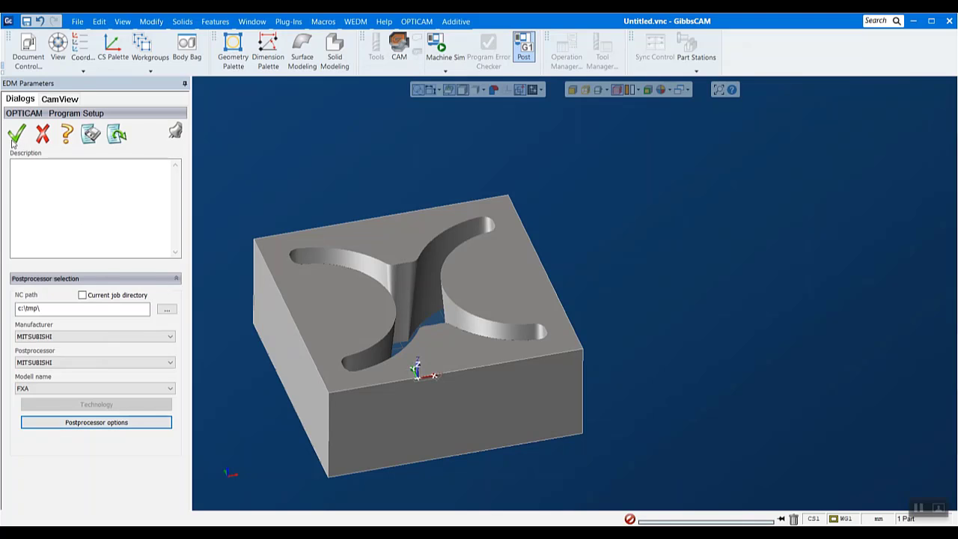
Output the NC file for the whole program, overwriting the existing file and accepting the demo database notice
left_click(417, 21)
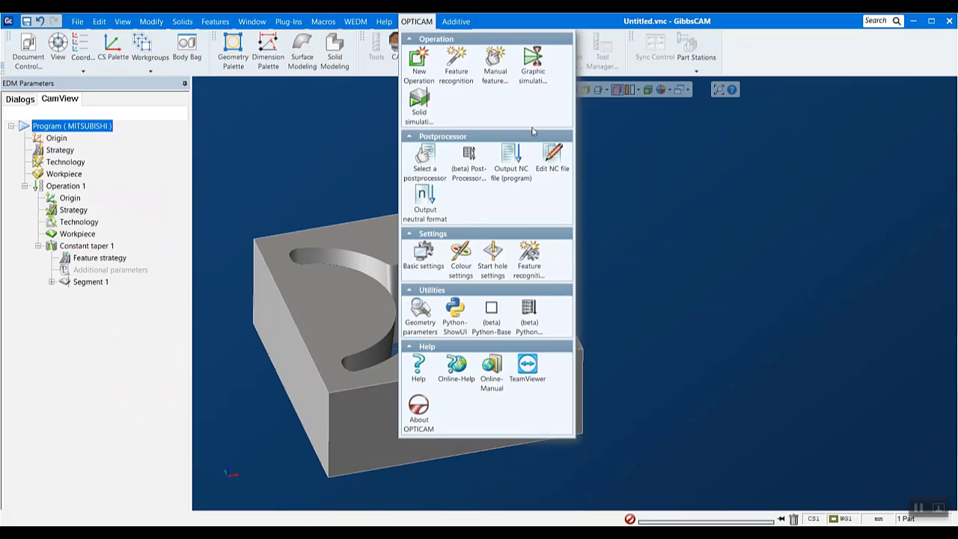
left_click(519, 168)
left_click(496, 324)
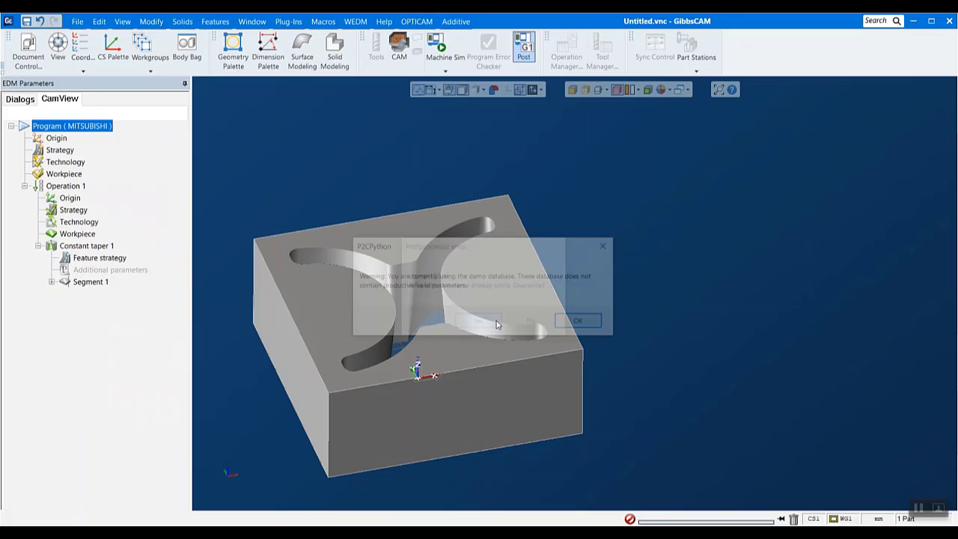
left_click(579, 321)
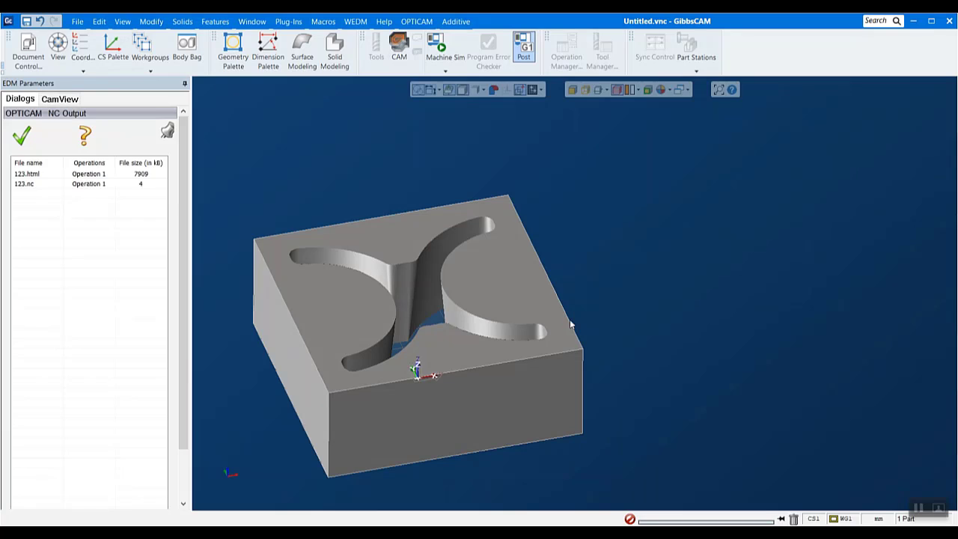
Open the setup sheet 123.html and examine its program summary and the rough and trim cut tables
double_click(43, 175)
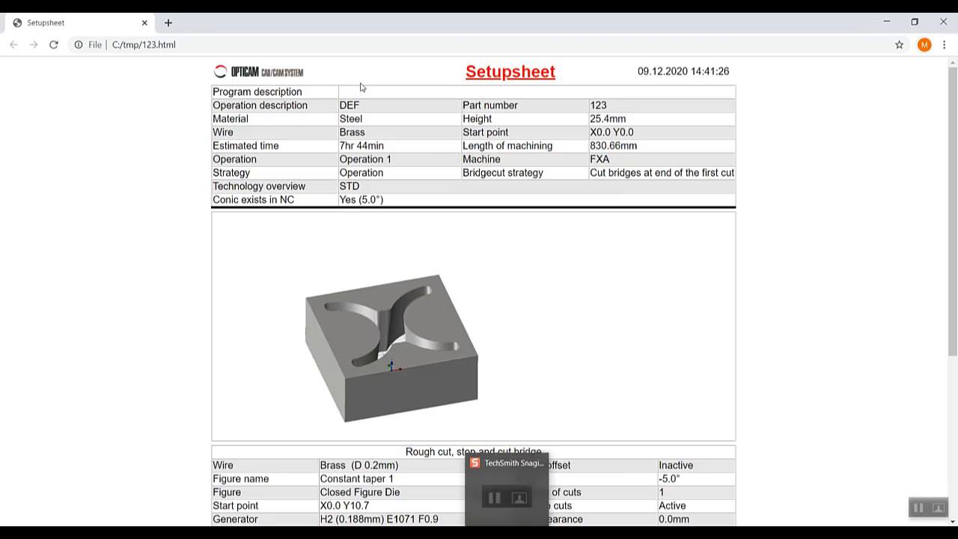
scroll(480, 156, "down", 3)
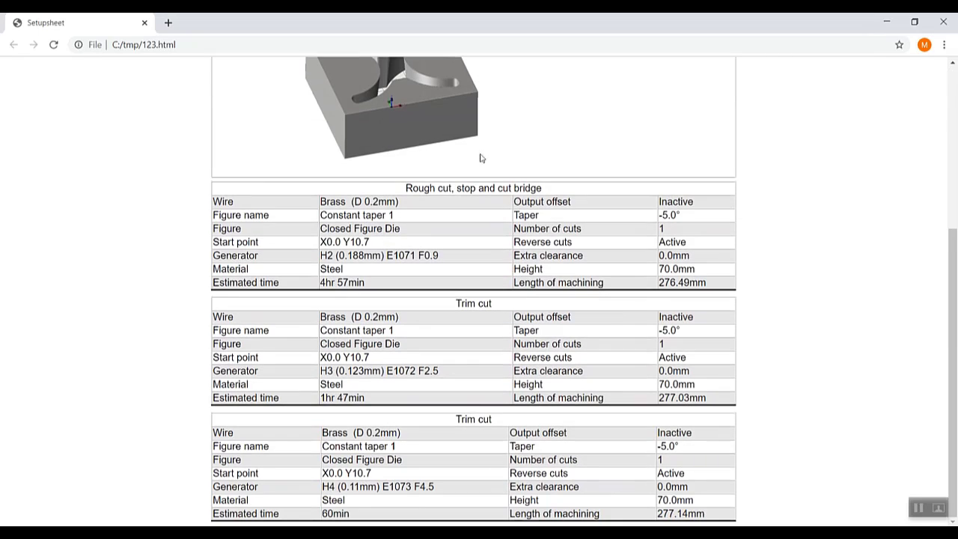
left_click_drag(683, 335, 660, 339)
left_click(742, 329)
left_click_drag(949, 365, 946, 193)
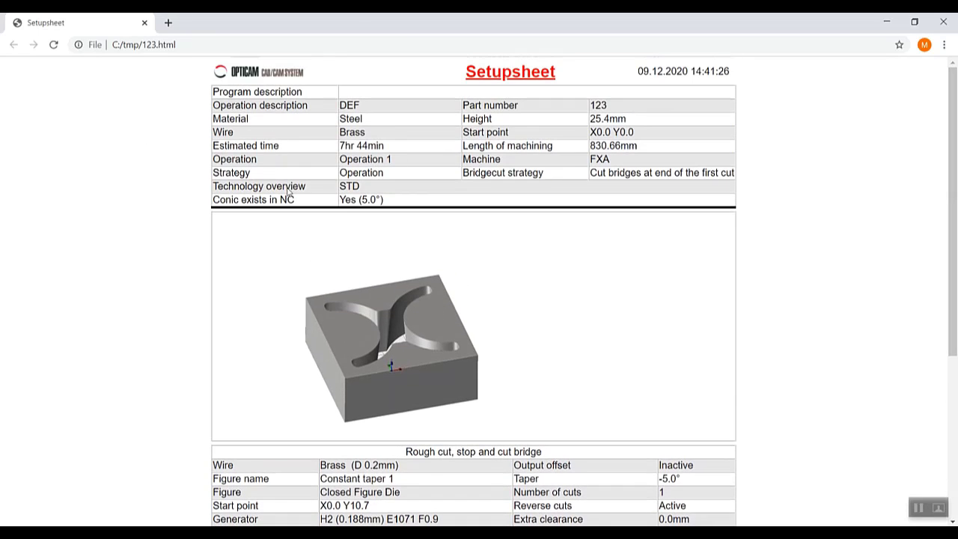
scroll(814, 370, "down", 3)
scroll(814, 371, "down", 1)
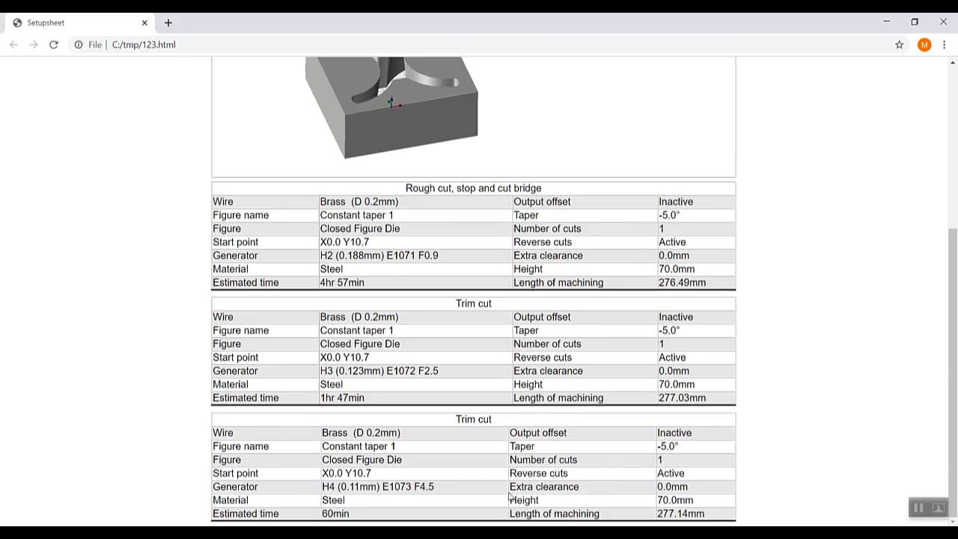
Switch back to GibbsCAM and accept the NC output file list
mouse_move(476, 533)
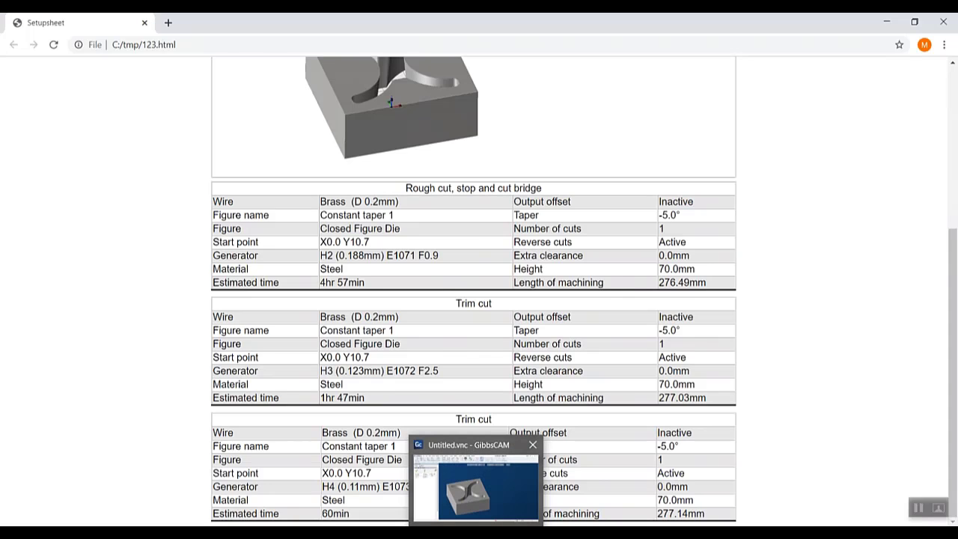
left_click(476, 487)
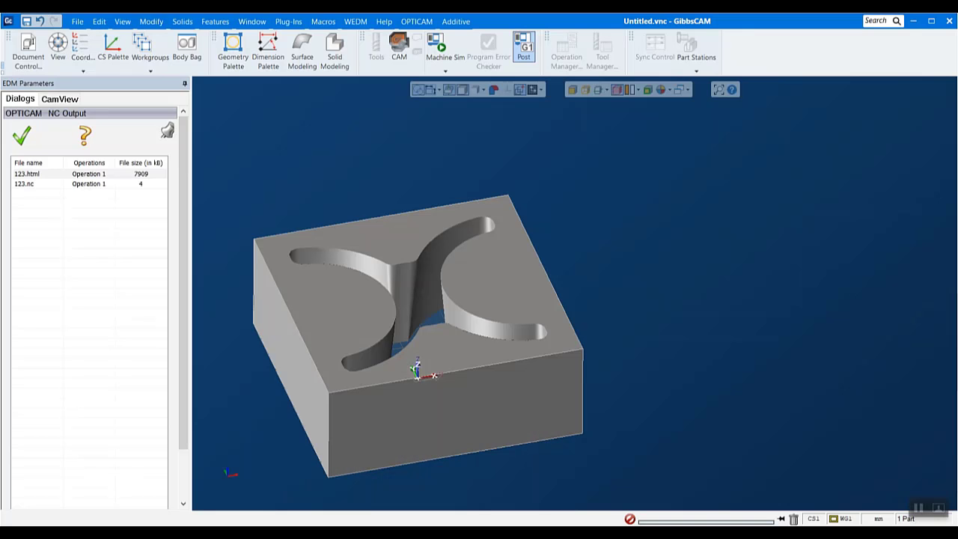
left_click(30, 136)
Open the OPTICAM basic settings and review the input units, geometric tolerances and colour settings
left_click(420, 23)
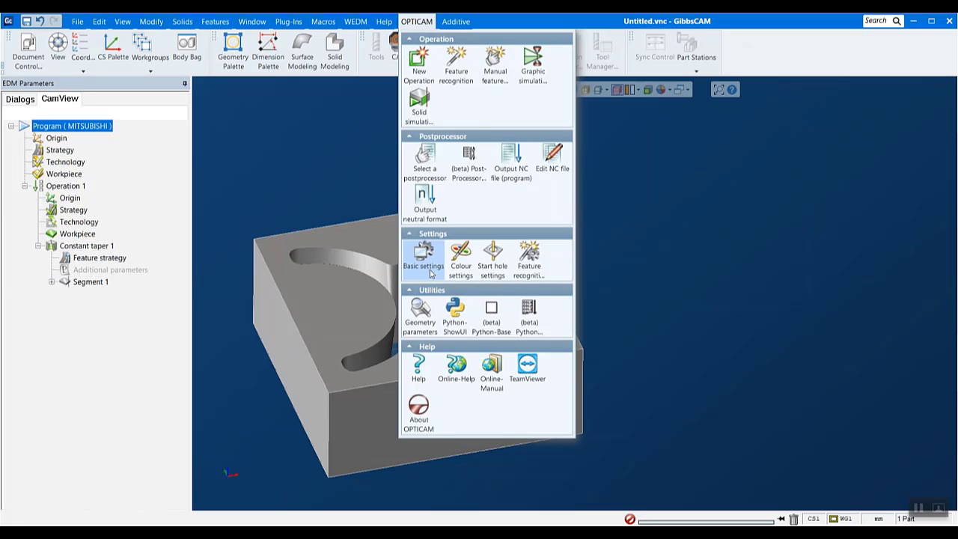
left_click(438, 259)
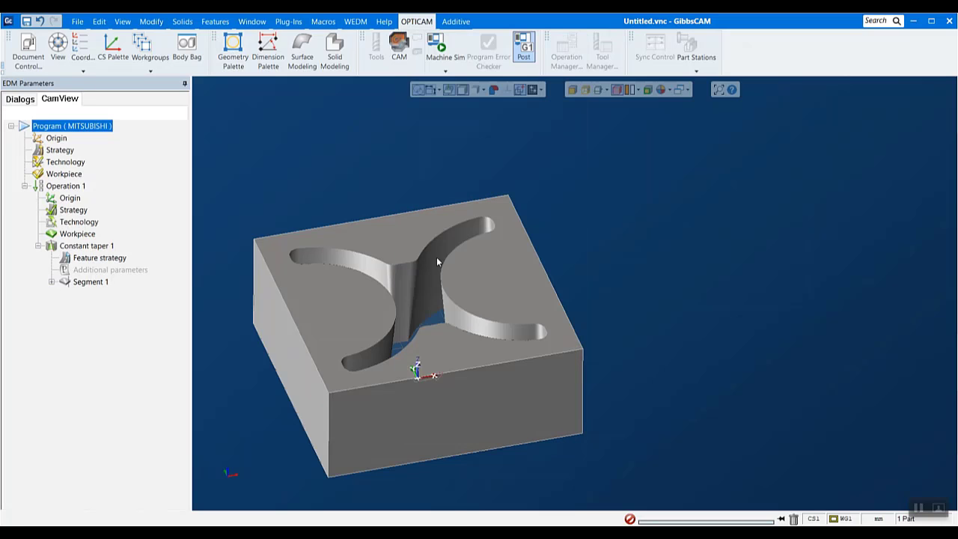
left_click_drag(219, 136, 418, 90)
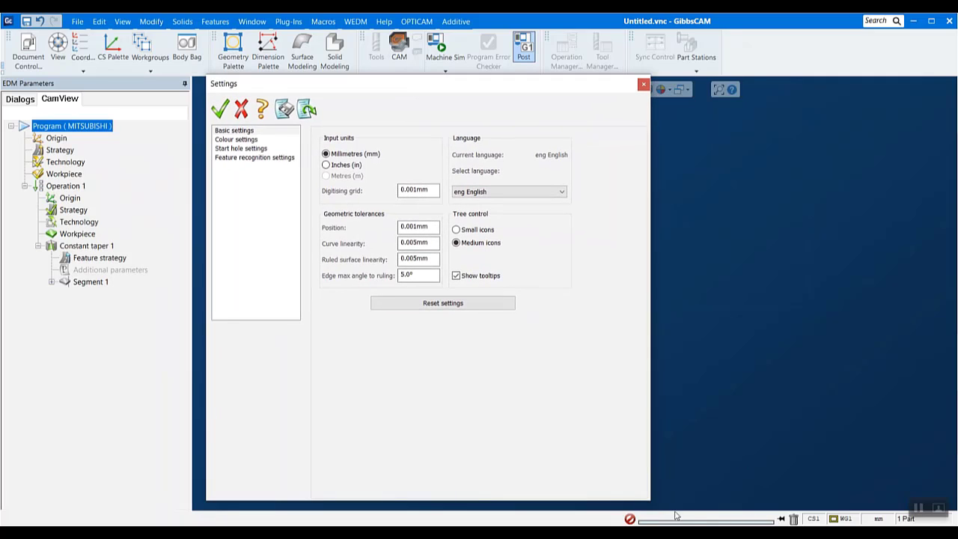
left_click_drag(648, 500, 599, 365)
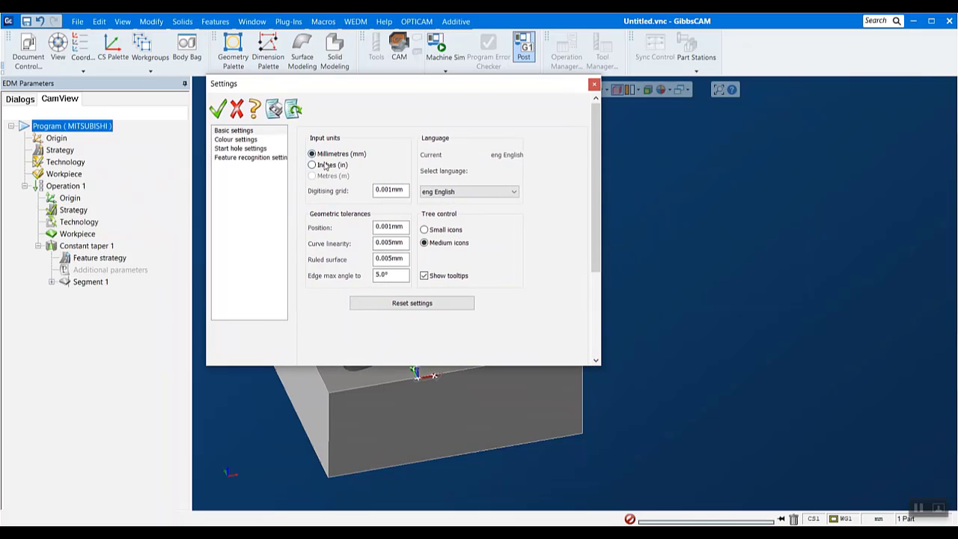
double_click(396, 226)
left_click(402, 244)
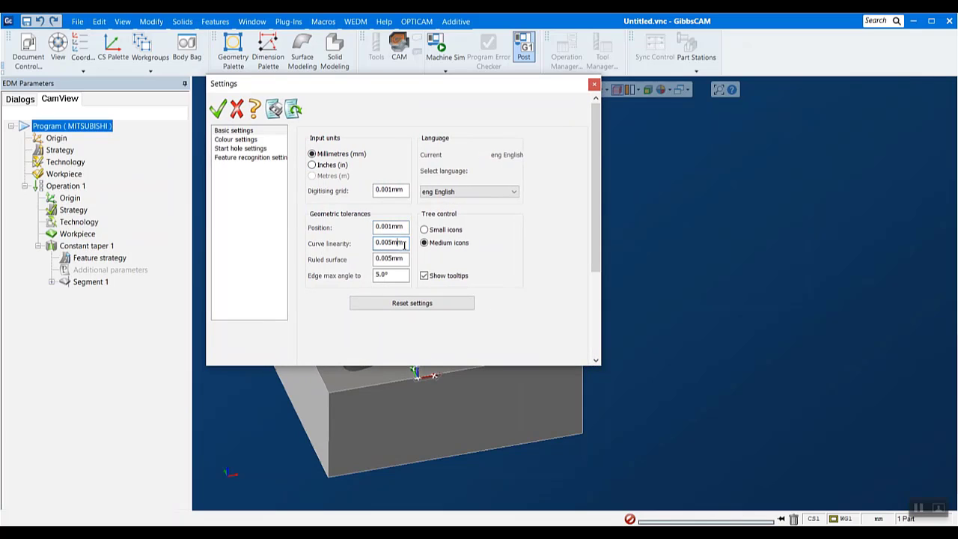
left_click(237, 140)
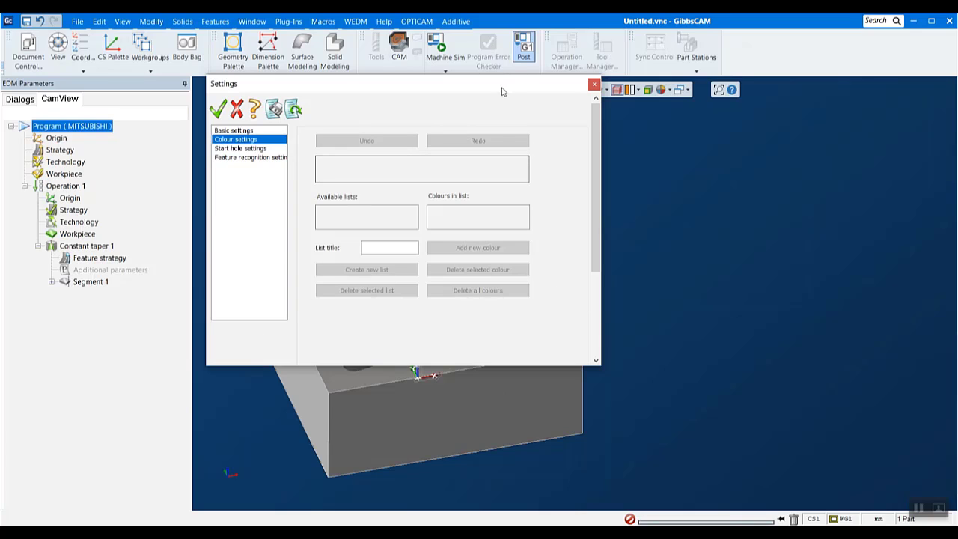
left_click_drag(503, 89, 569, 143)
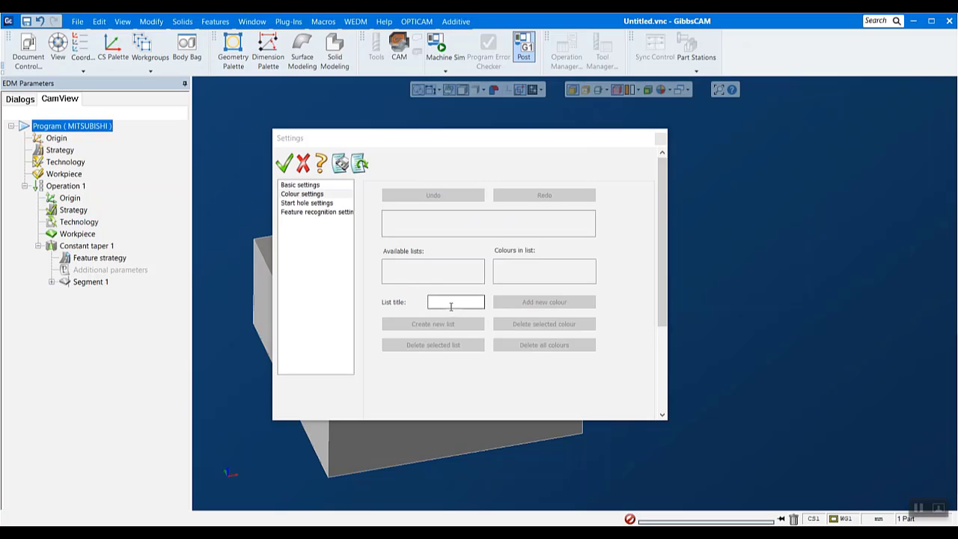
In the start hole settings, set the internal die feature type to Quadrilateral with an explicit start hole distance of 2.0 mm
left_click(314, 204)
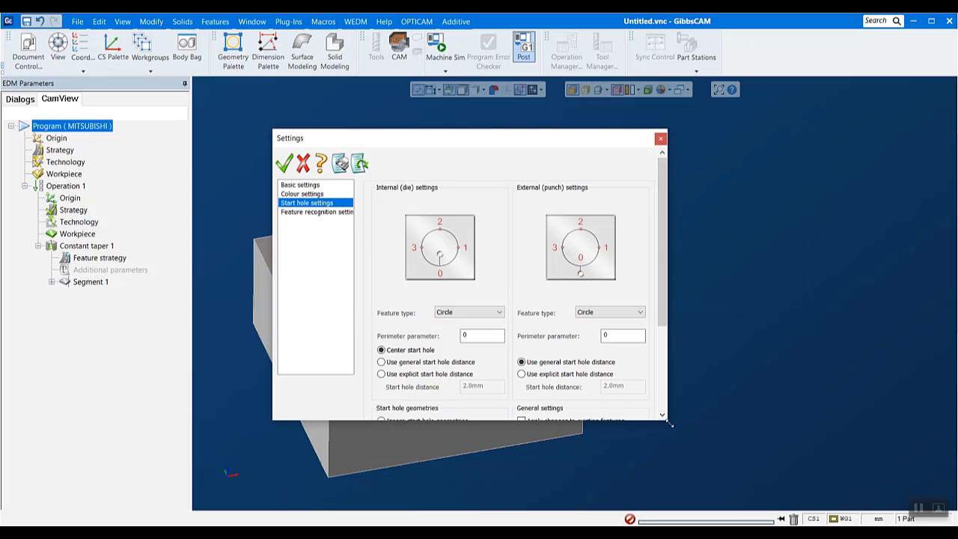
left_click_drag(670, 424, 857, 512)
left_click_drag(619, 145, 585, 95)
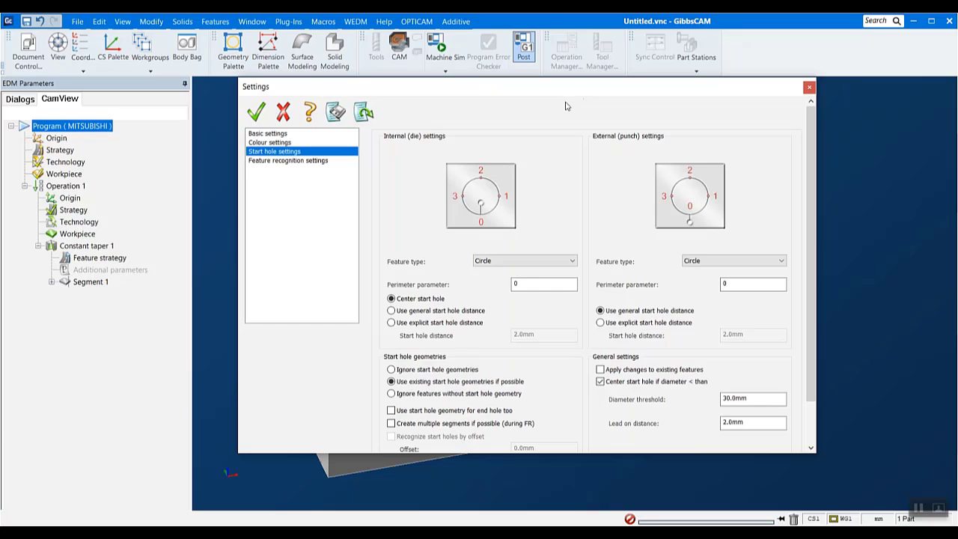
left_click(544, 263)
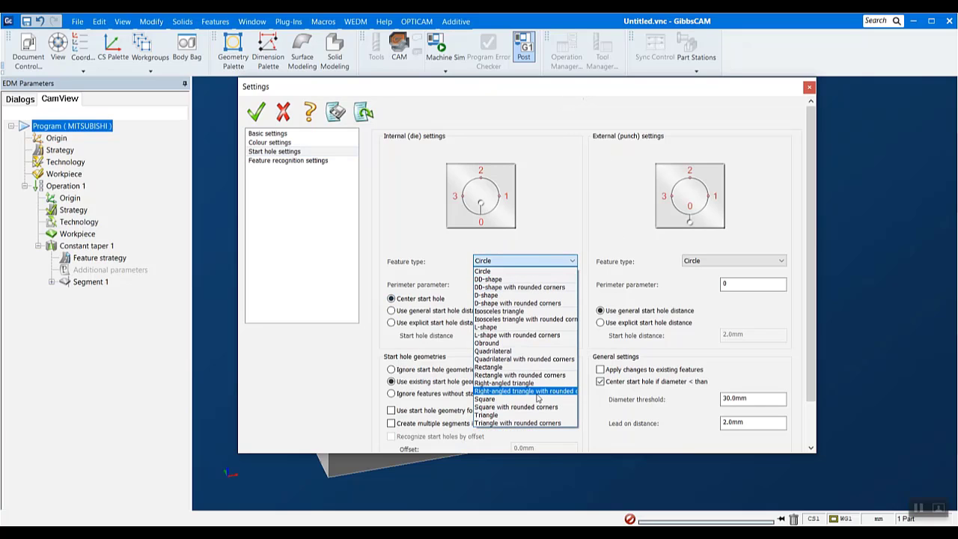
left_click(494, 351)
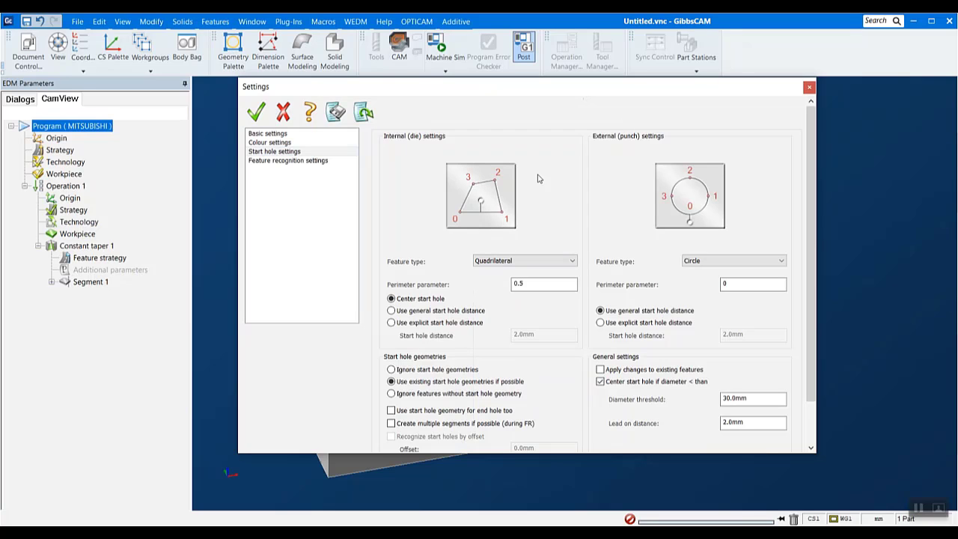
left_click(437, 323)
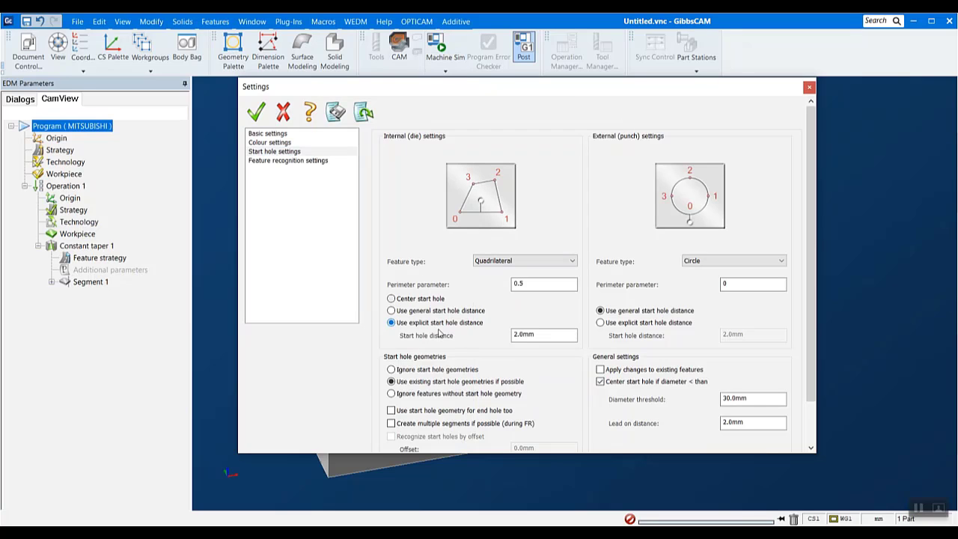
double_click(536, 335)
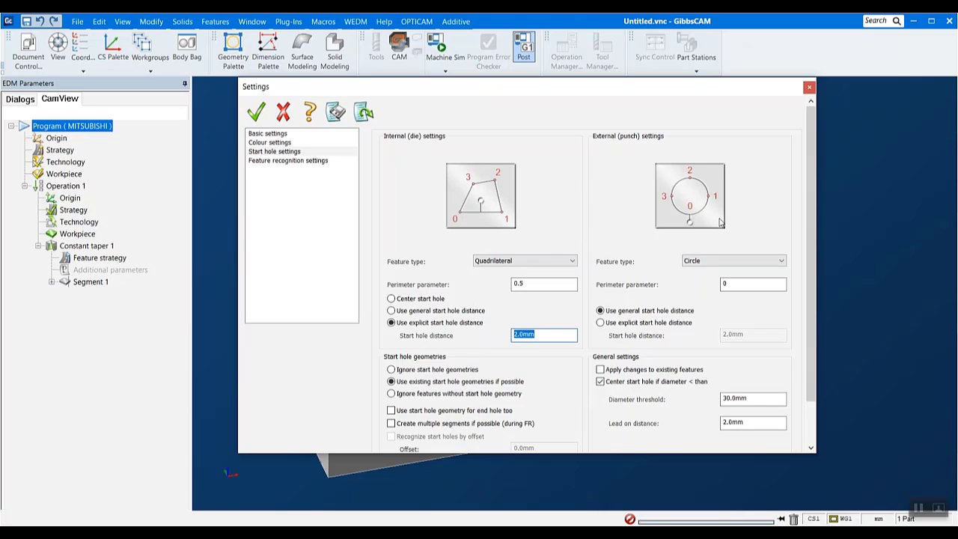
Review the remaining start hole settings and the feature types offered for internal and external features
scroll(619, 314, "down", 2)
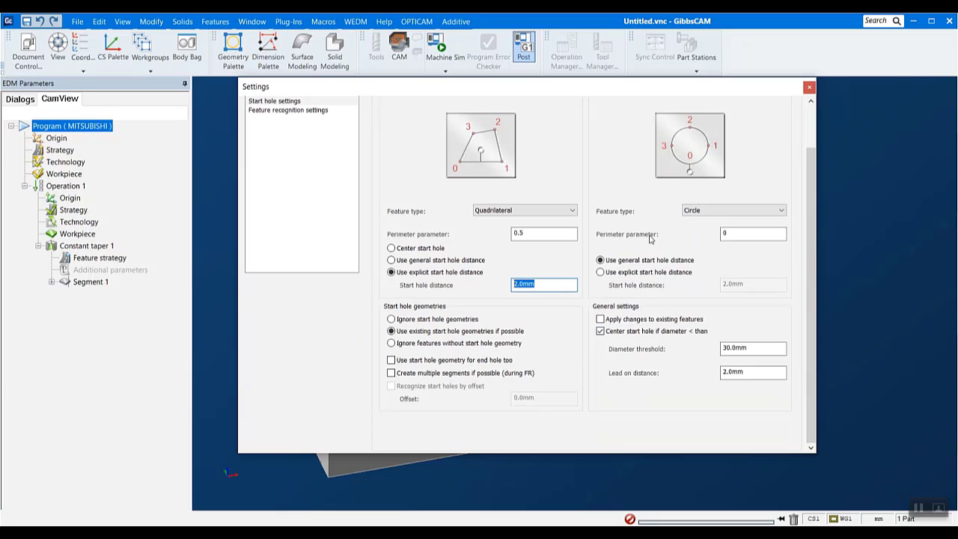
left_click(549, 213)
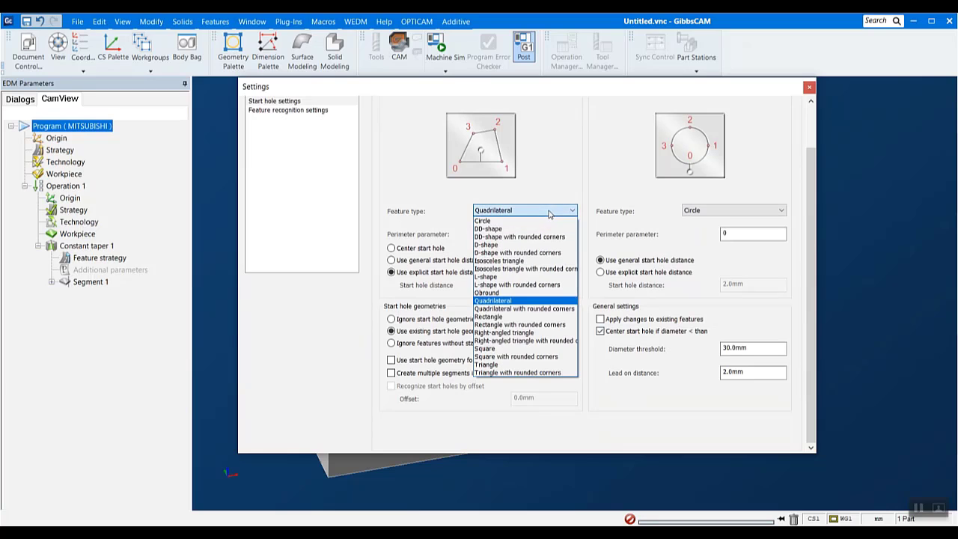
left_click(550, 213)
left_click(693, 211)
left_click(694, 218)
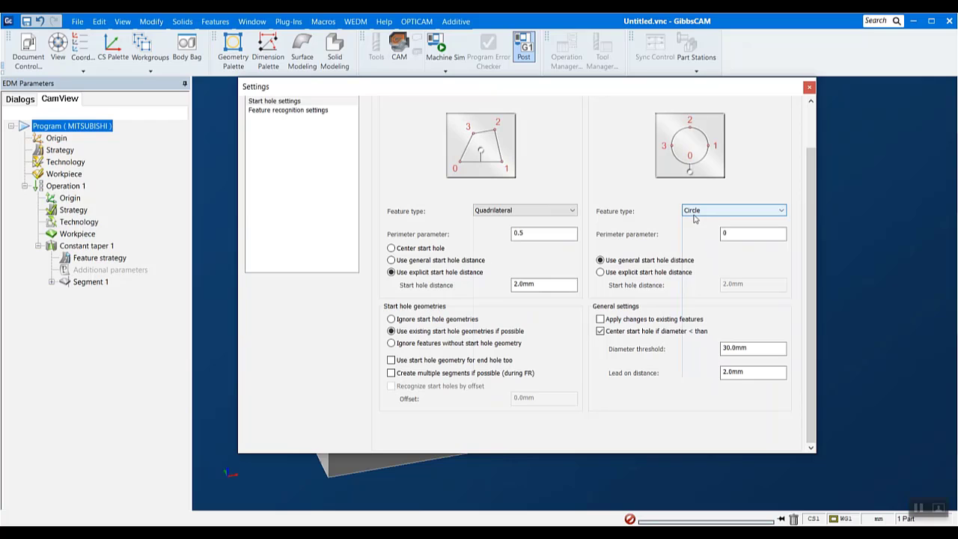
Open the feature recognition settings and exclude the Four axis feature type
left_click(317, 112)
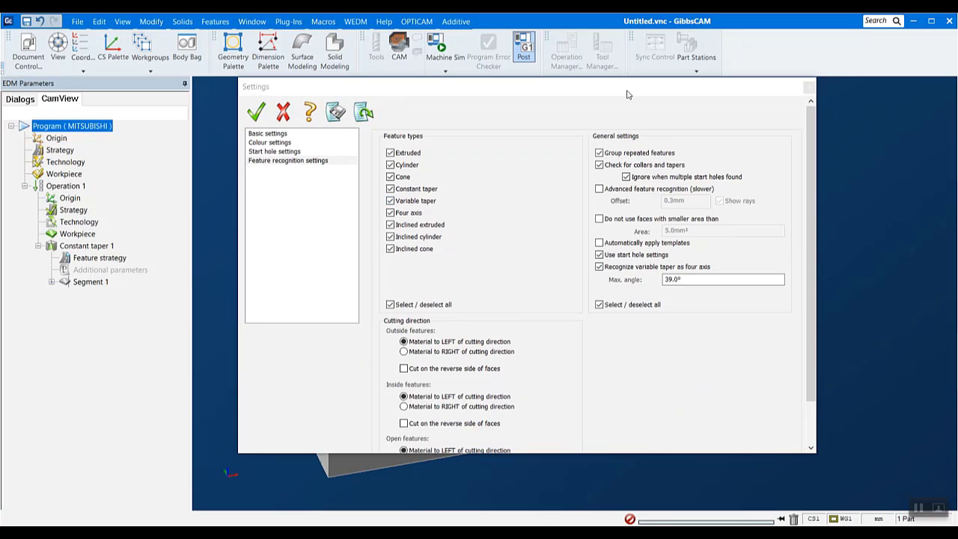
left_click_drag(628, 95, 667, 130)
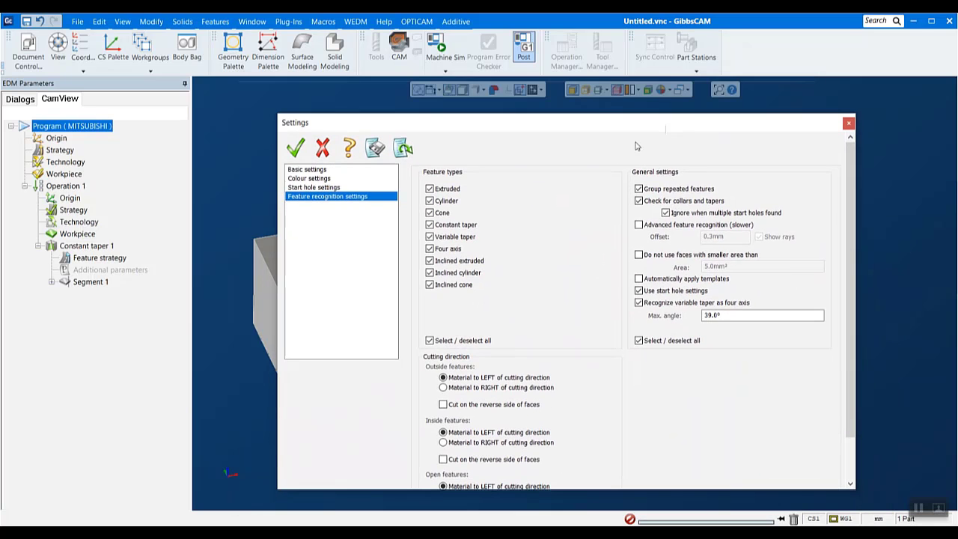
left_click(440, 249)
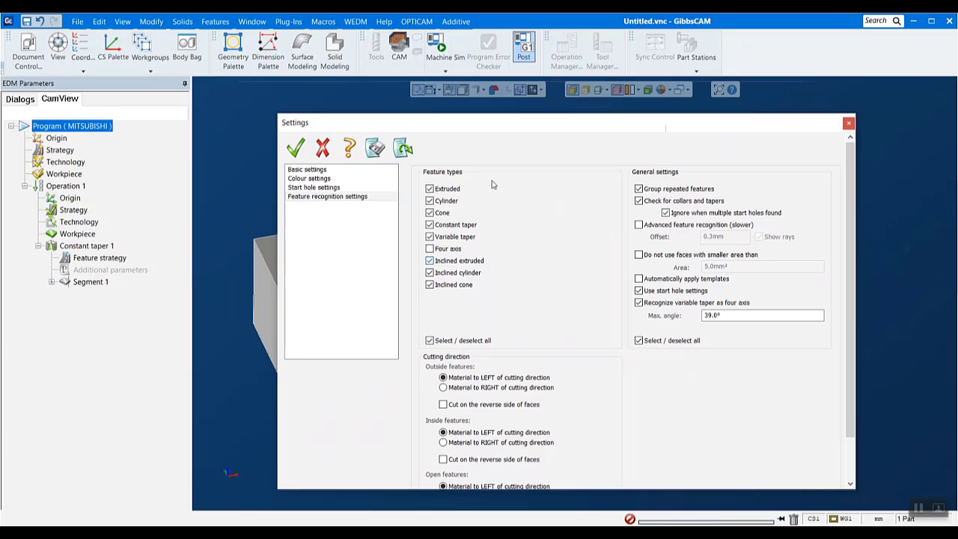
Locate the OPTICAM feature recognition command, then close the settings without accepting the changes
left_click_drag(518, 128, 708, 214)
left_click(417, 21)
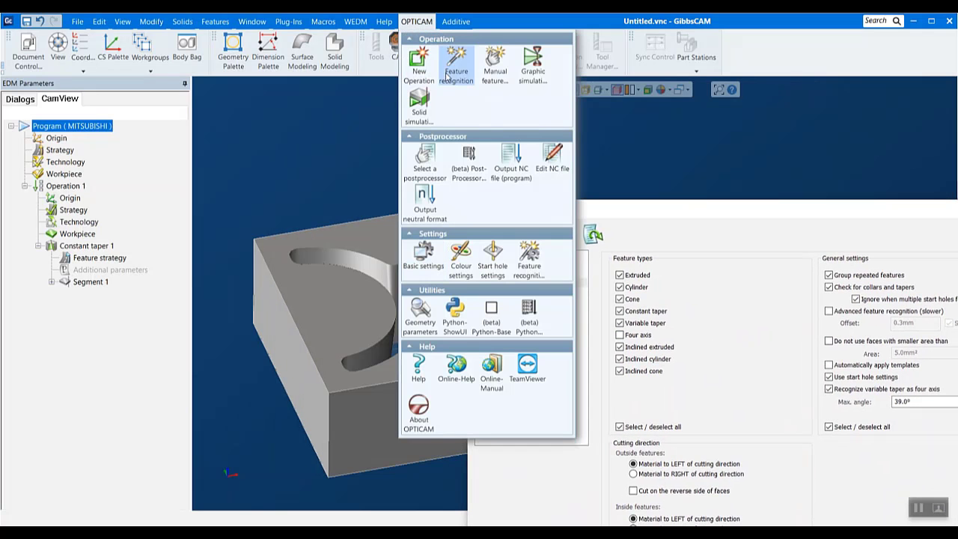
left_click(746, 213)
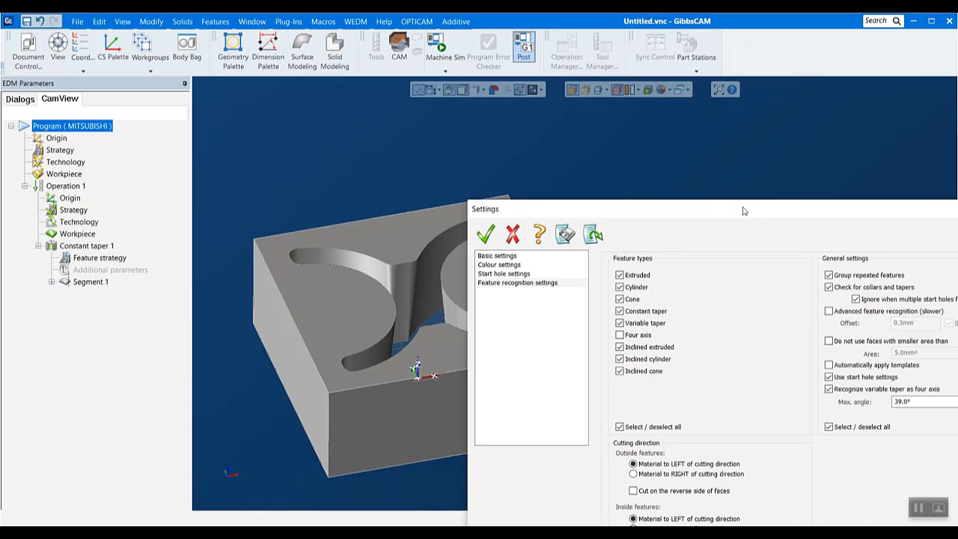
left_click_drag(743, 212, 539, 136)
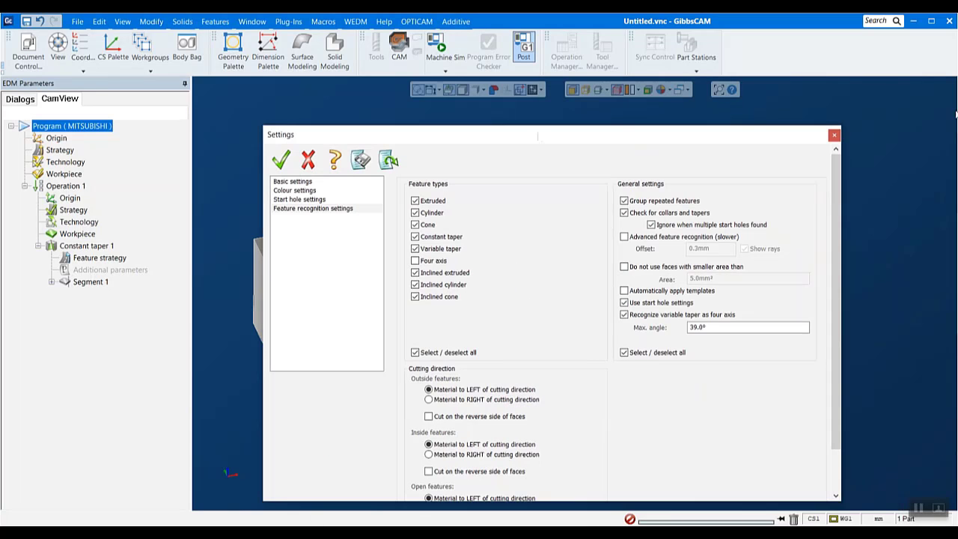
left_click(834, 136)
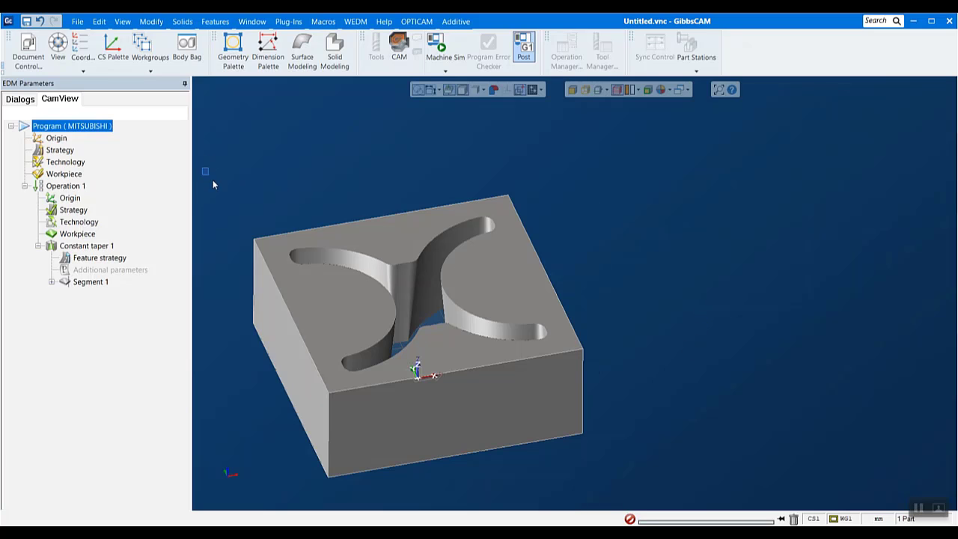
left_click_drag(213, 180, 655, 503)
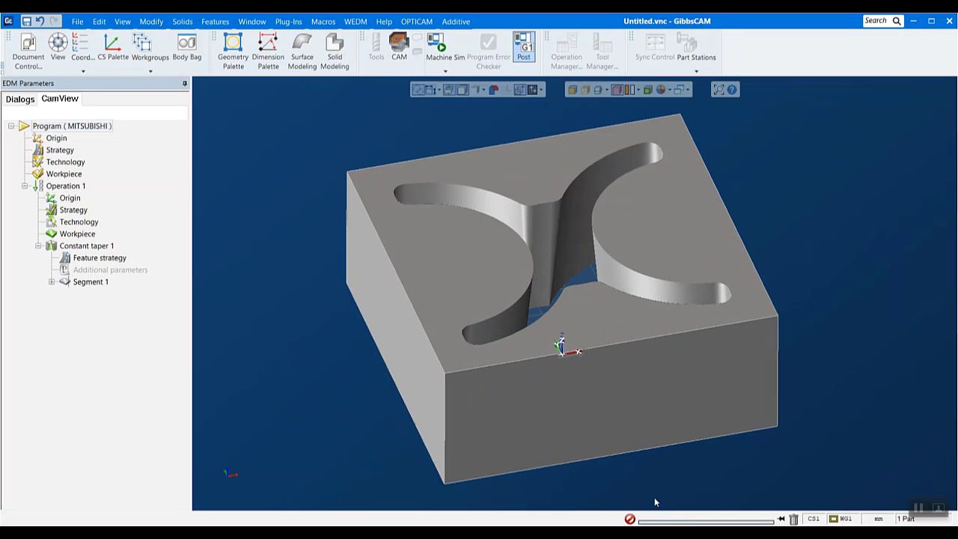